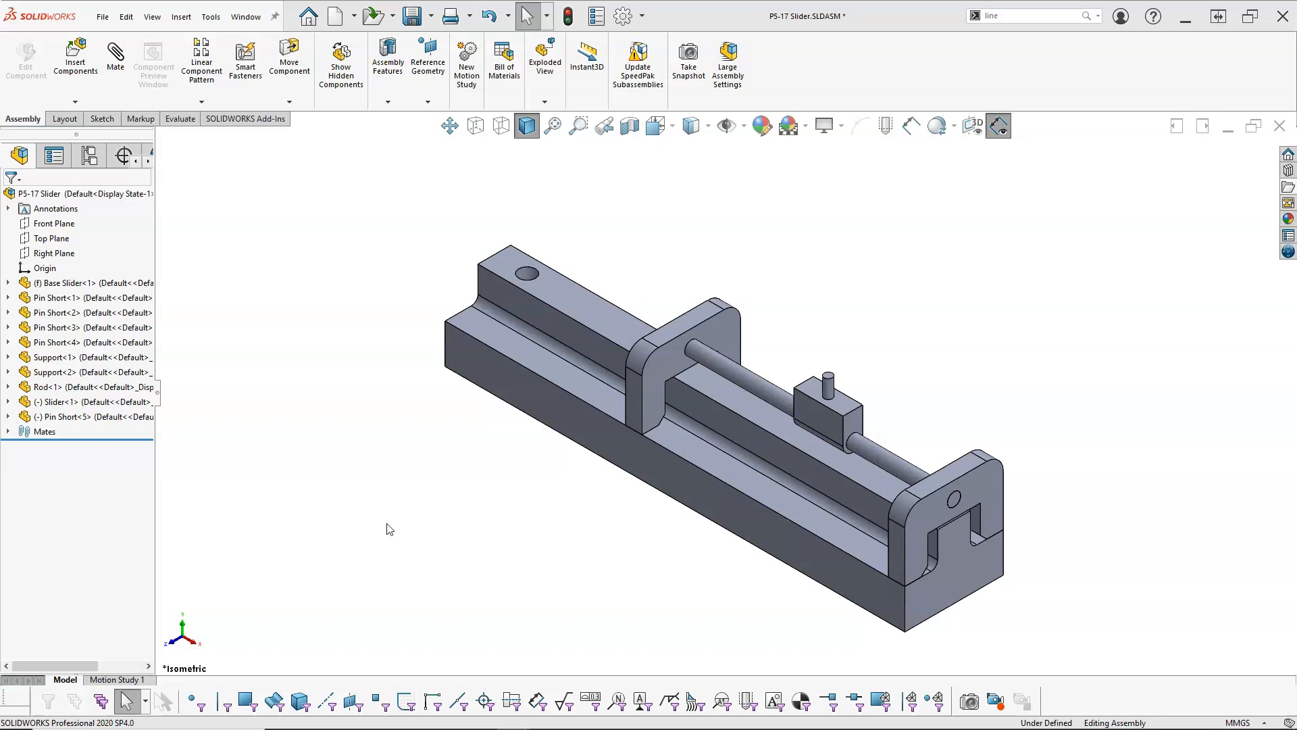
Step: Insert the Driver Shaft part into the assembly, above the open hole at the free end of the base slider
middle_drag(465, 441, 501, 500)
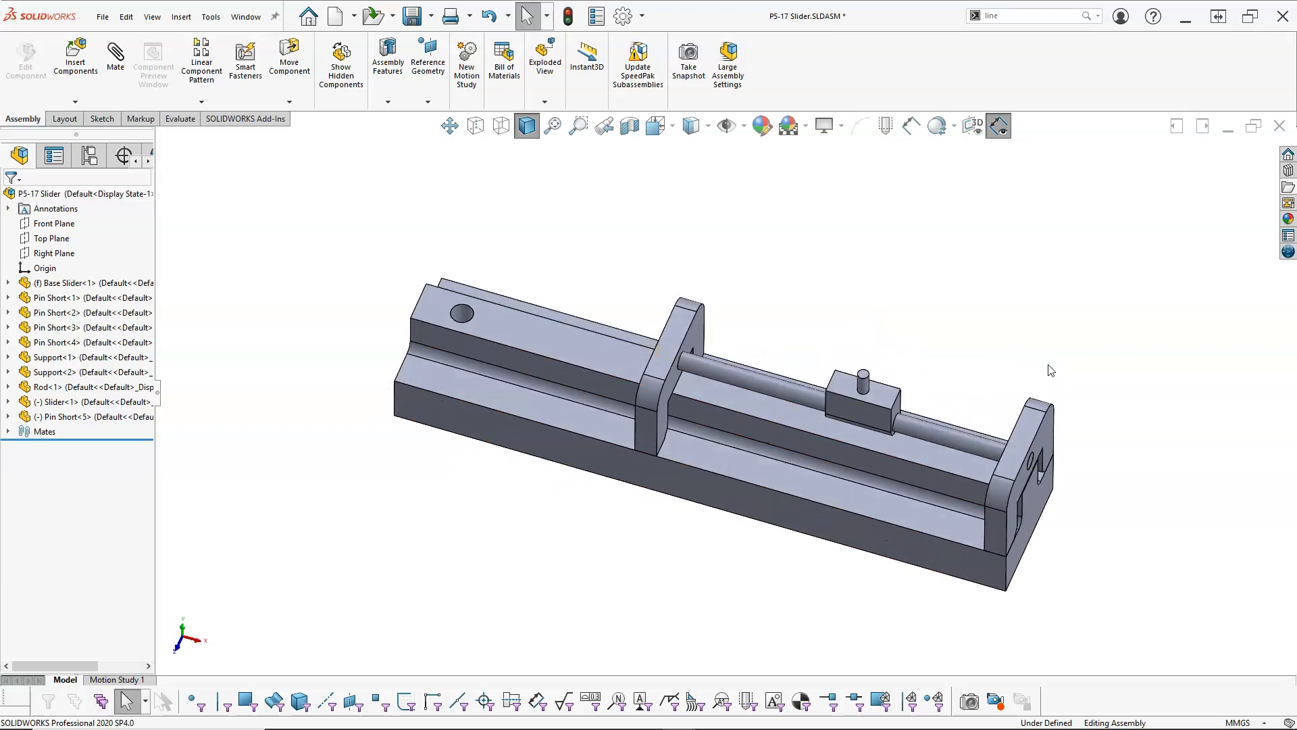
click(1288, 187)
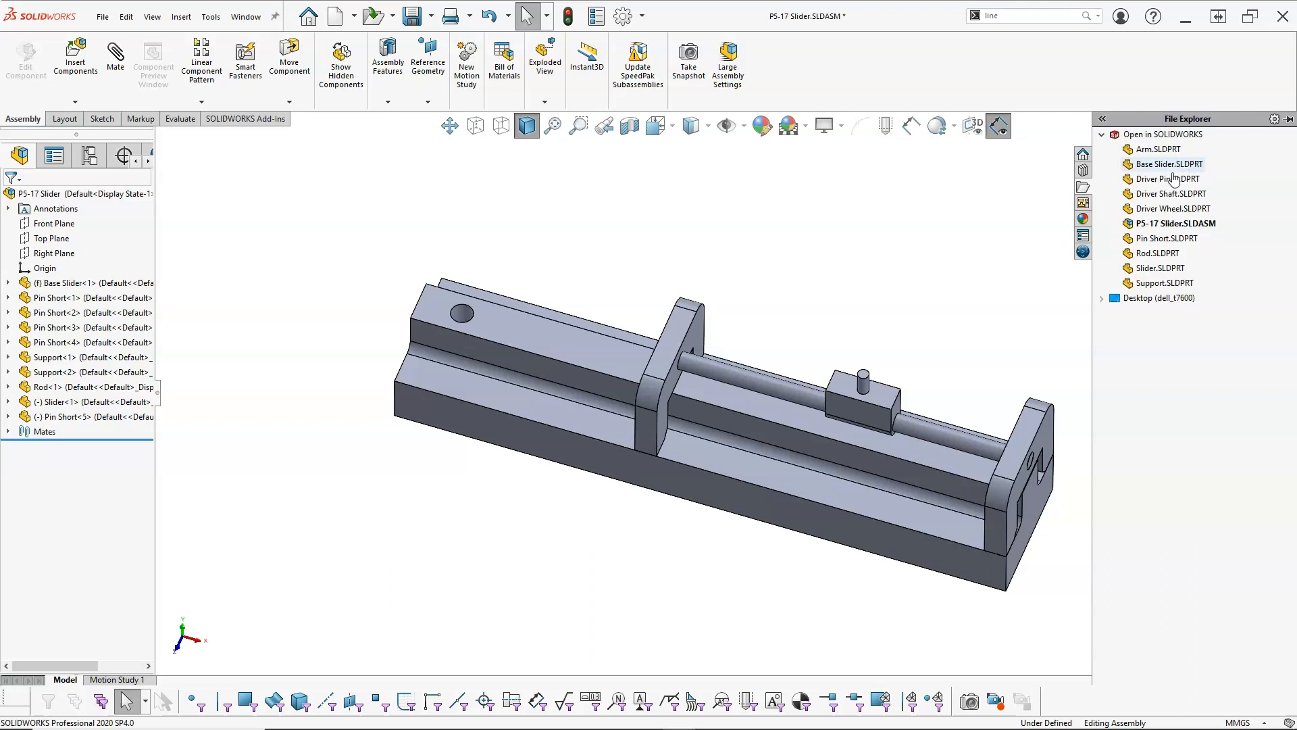
mouse_move(1170, 182)
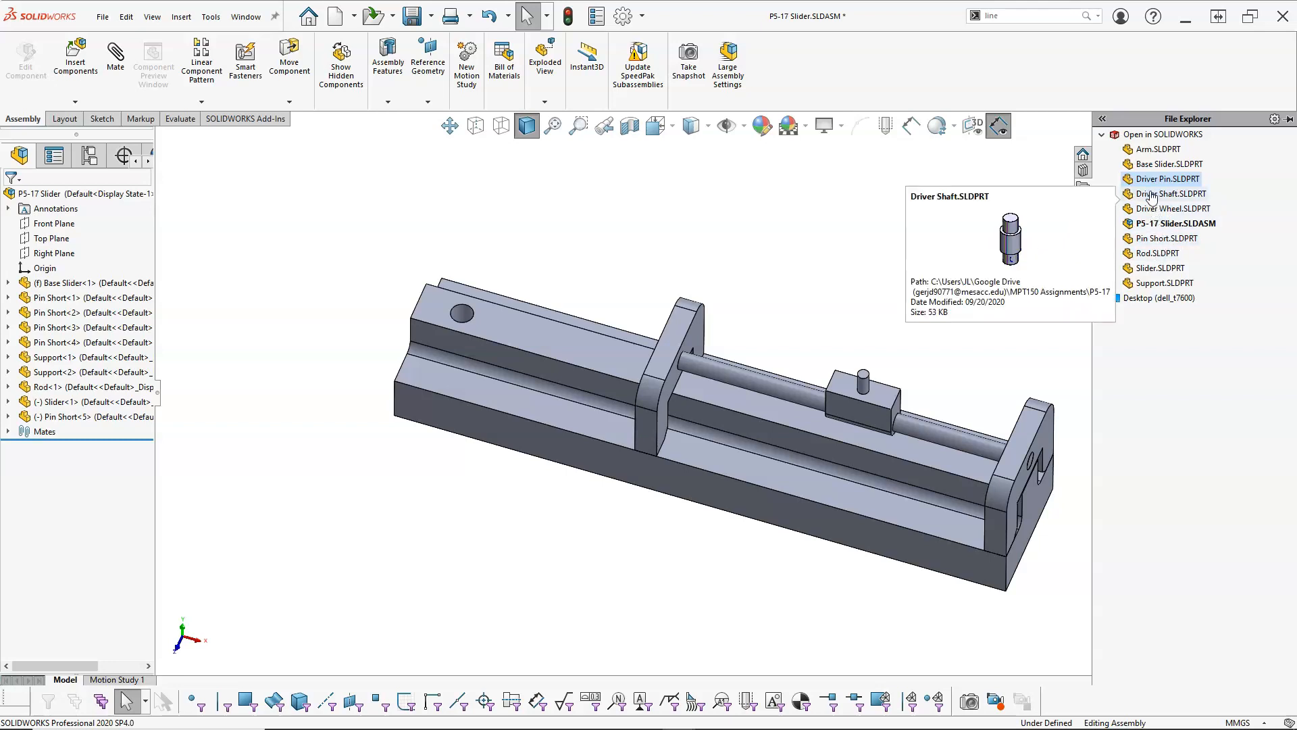
drag(1150, 196, 485, 217)
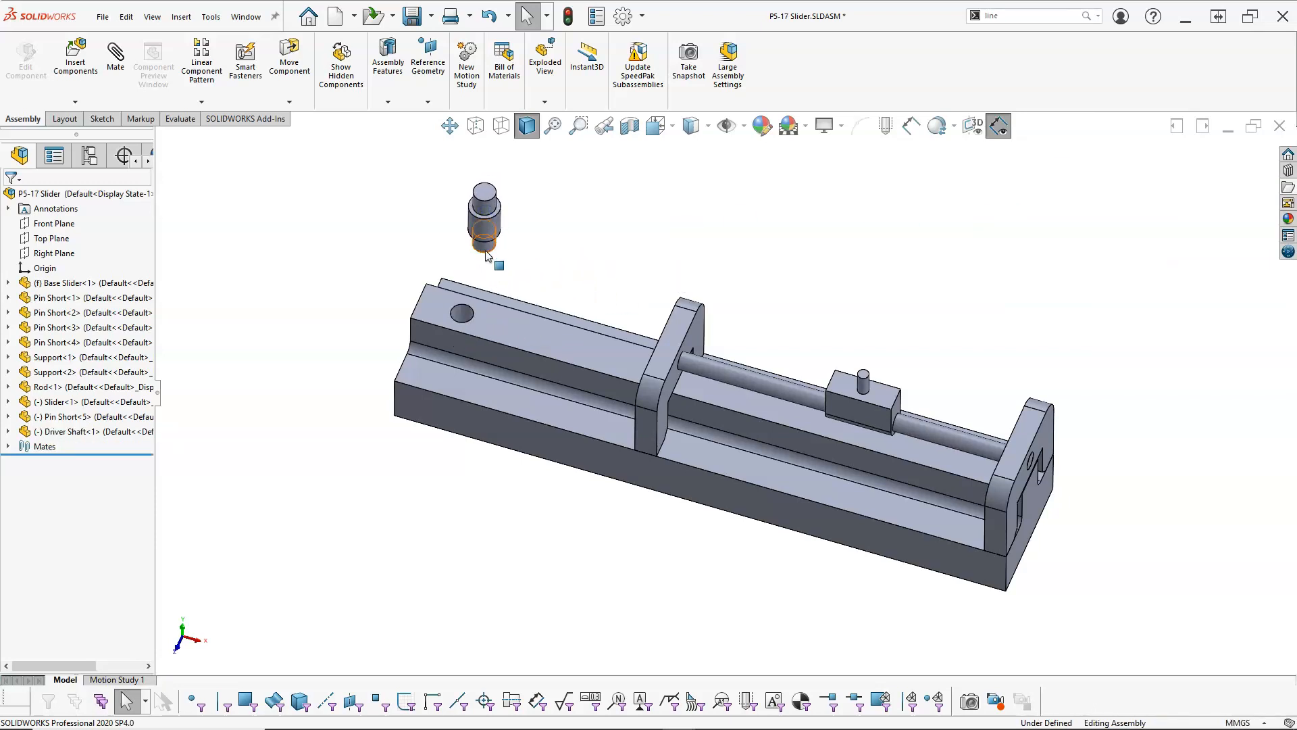
Step: Add a concentric mate between the driver shaft's lower cylinder and the hole in the base slider
click(485, 249)
ctrl+click(463, 316)
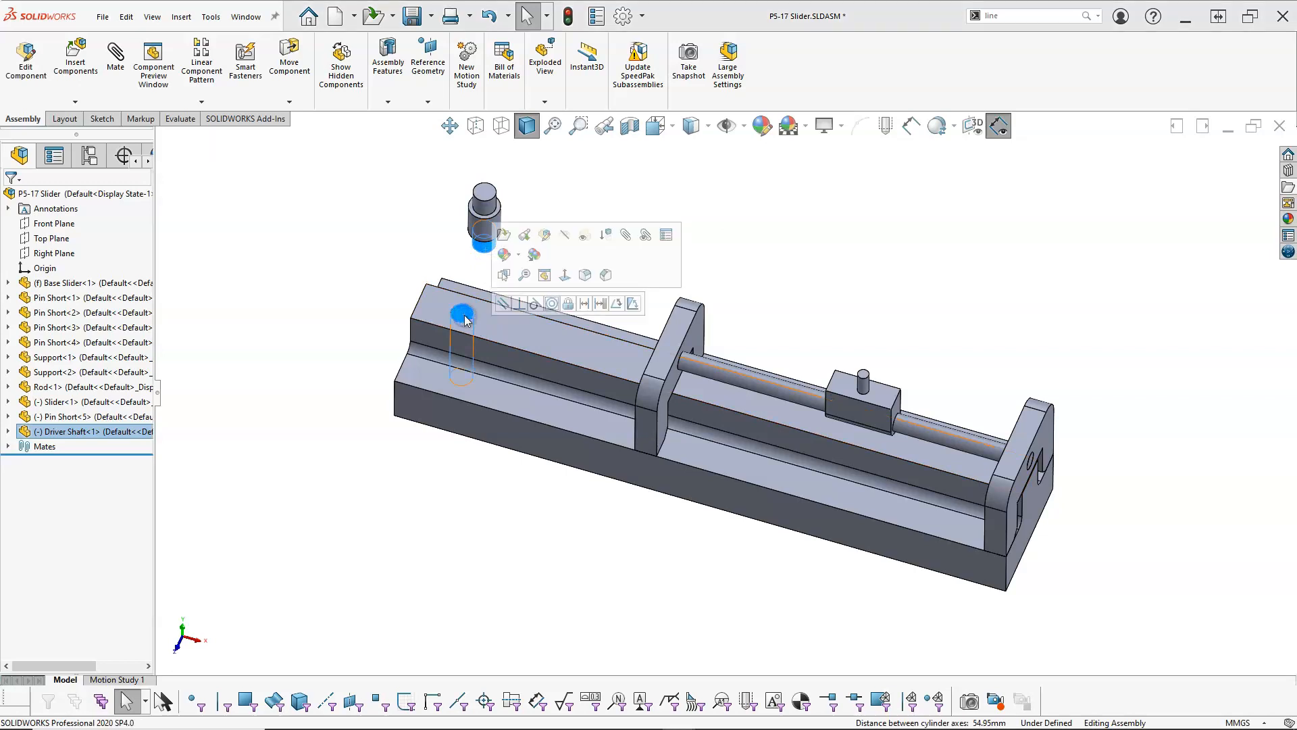
click(552, 303)
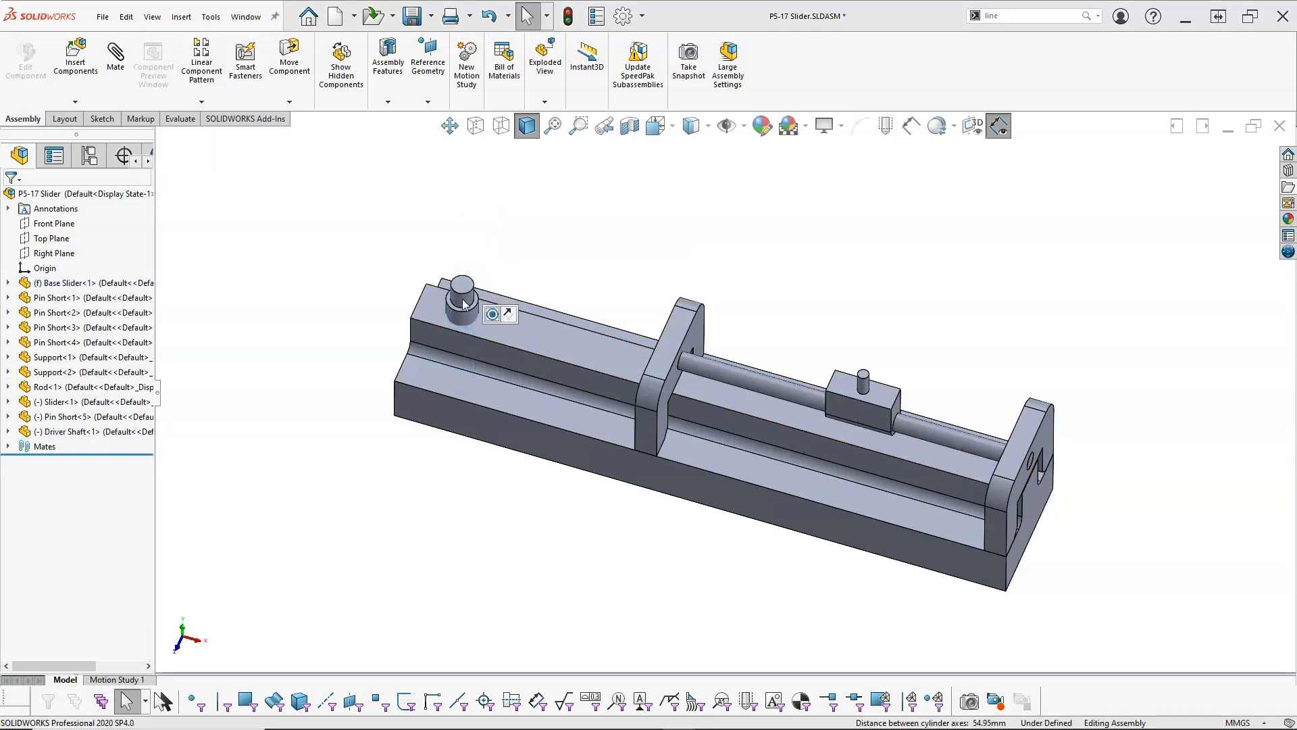
Step: Raise the driver shaft clear of the base and mate its lower shoulder face coincident with the base slider's top face
drag(463, 300, 463, 233)
middle_drag(501, 317, 518, 194)
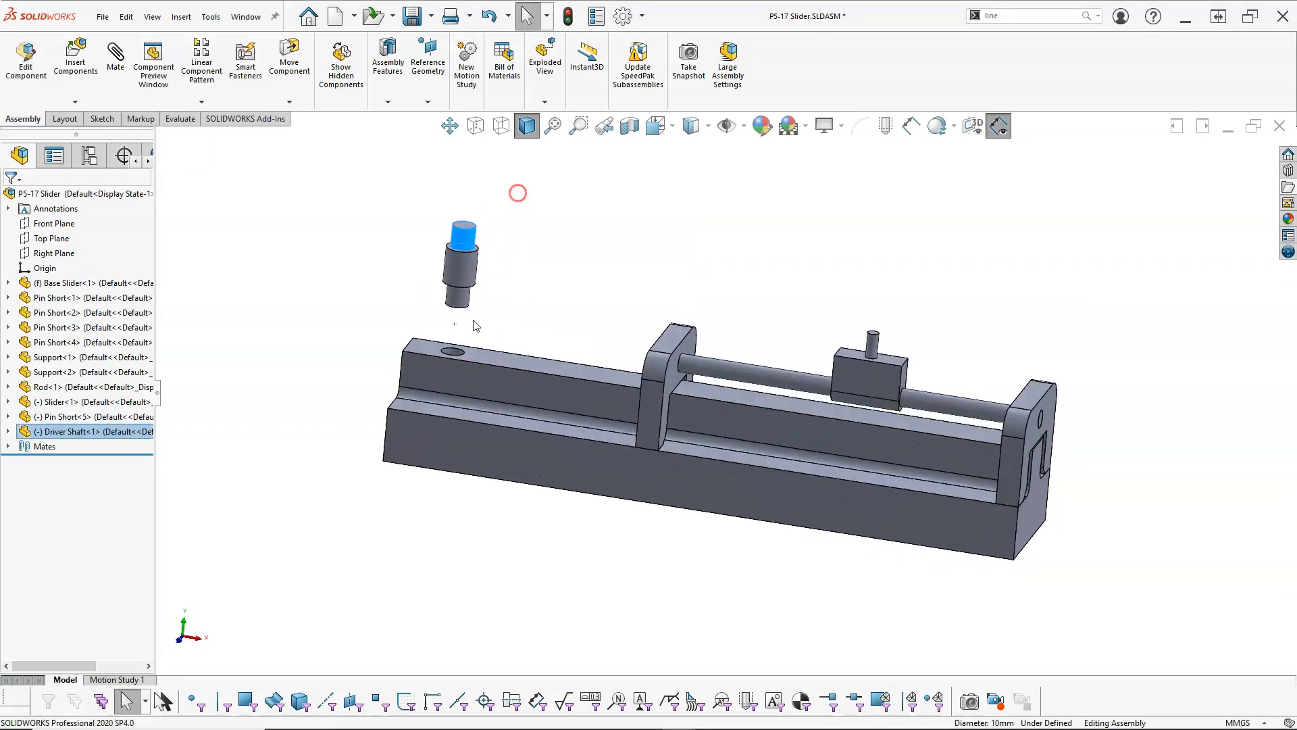
scroll(468, 328, down, 5)
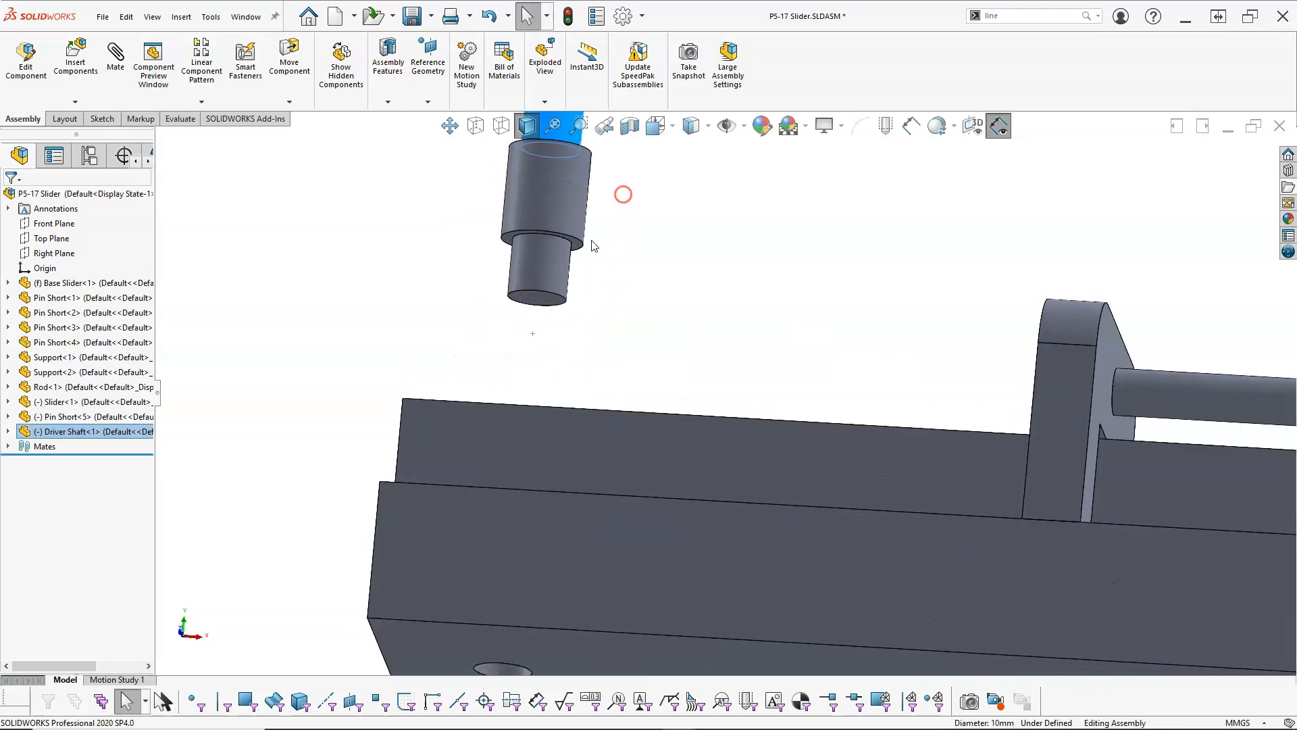
scroll(588, 270, down, 3)
click(598, 279)
scroll(651, 333, up, 6)
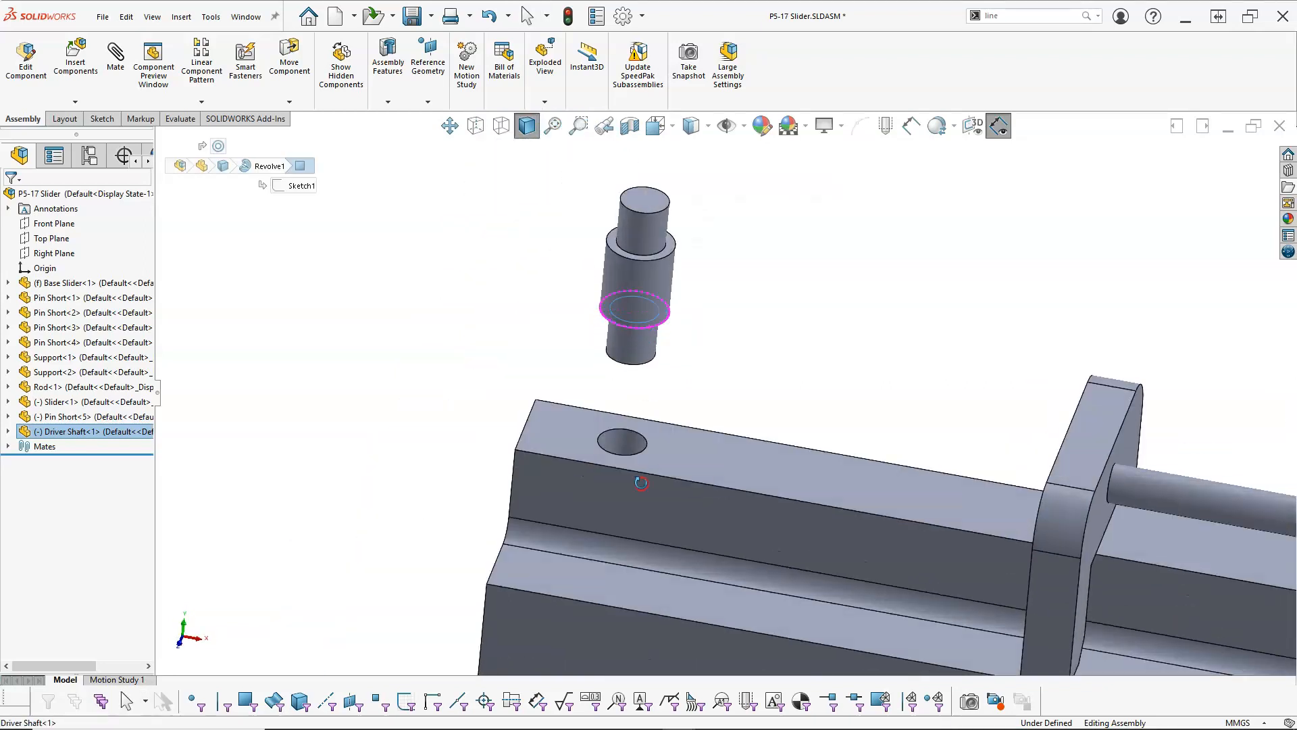
ctrl+click(672, 436)
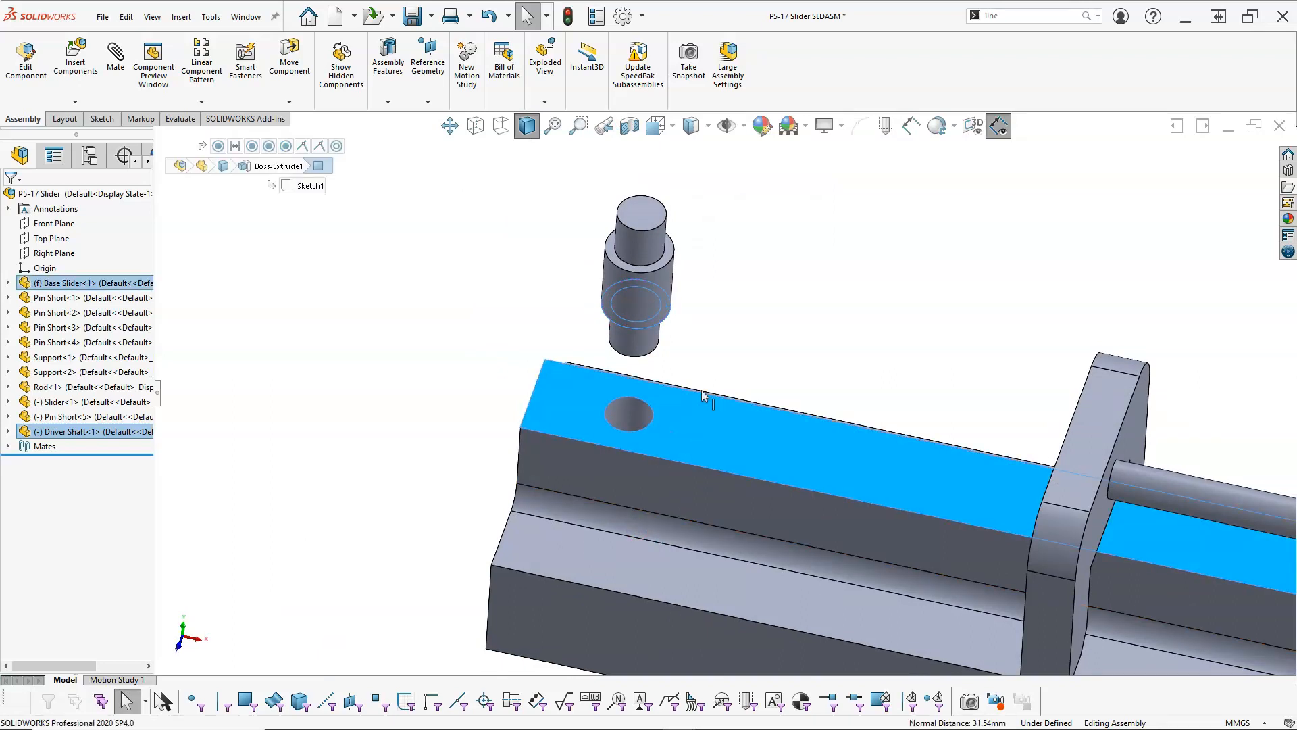
click(116, 66)
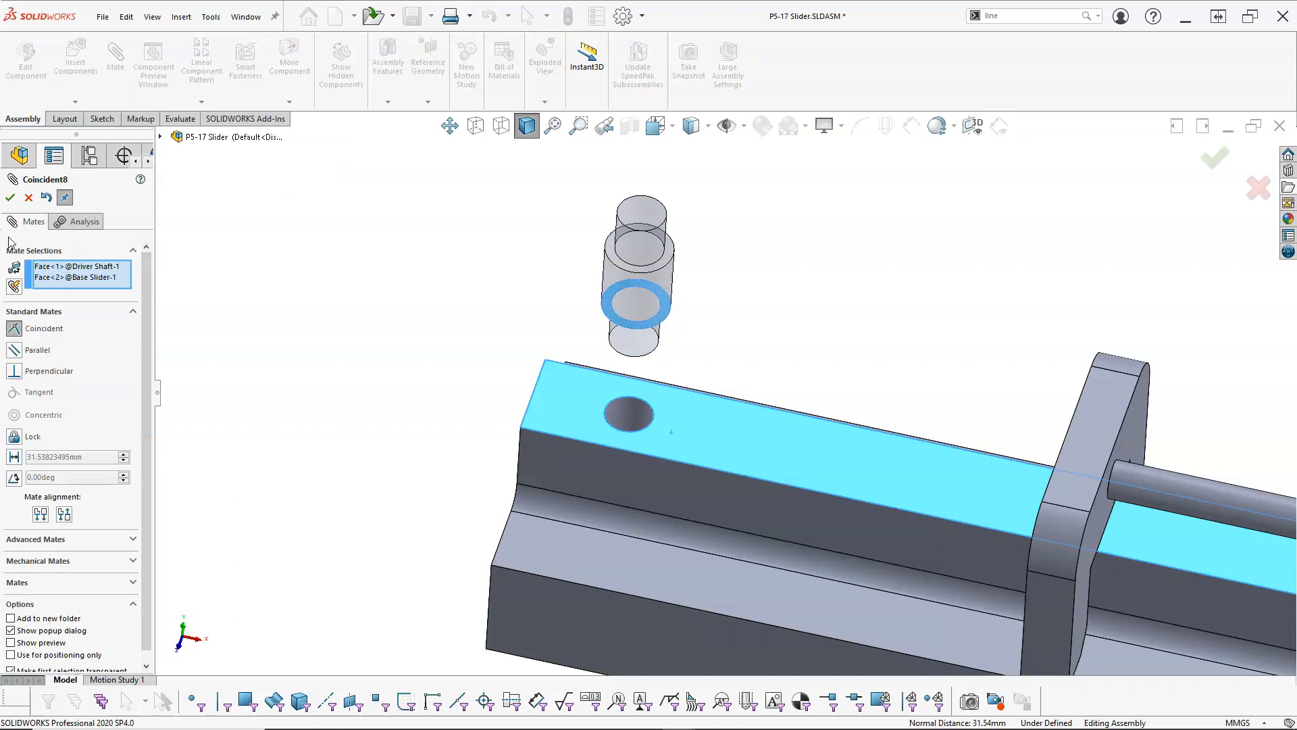
click(10, 198)
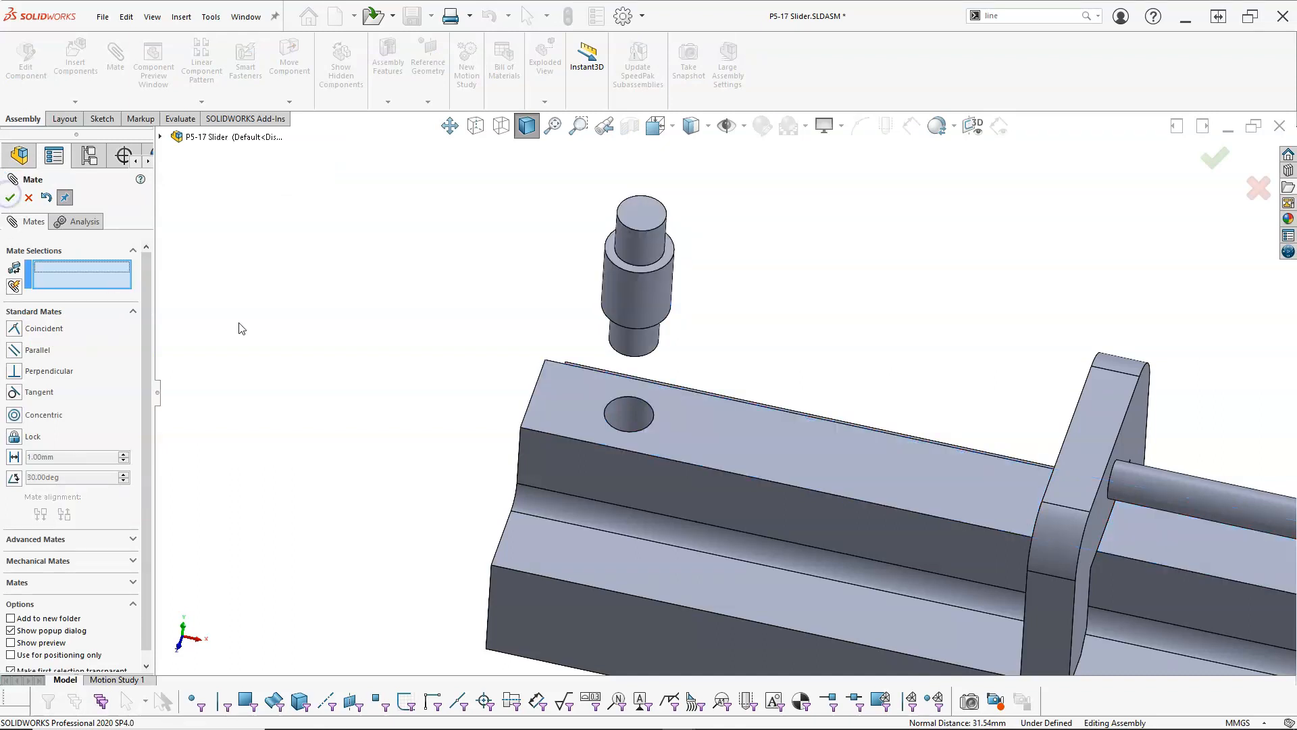
Step: Reopen the new coincident mate from the list of added mates, accept it and close the Mate command
right_drag(282, 311, 278, 265)
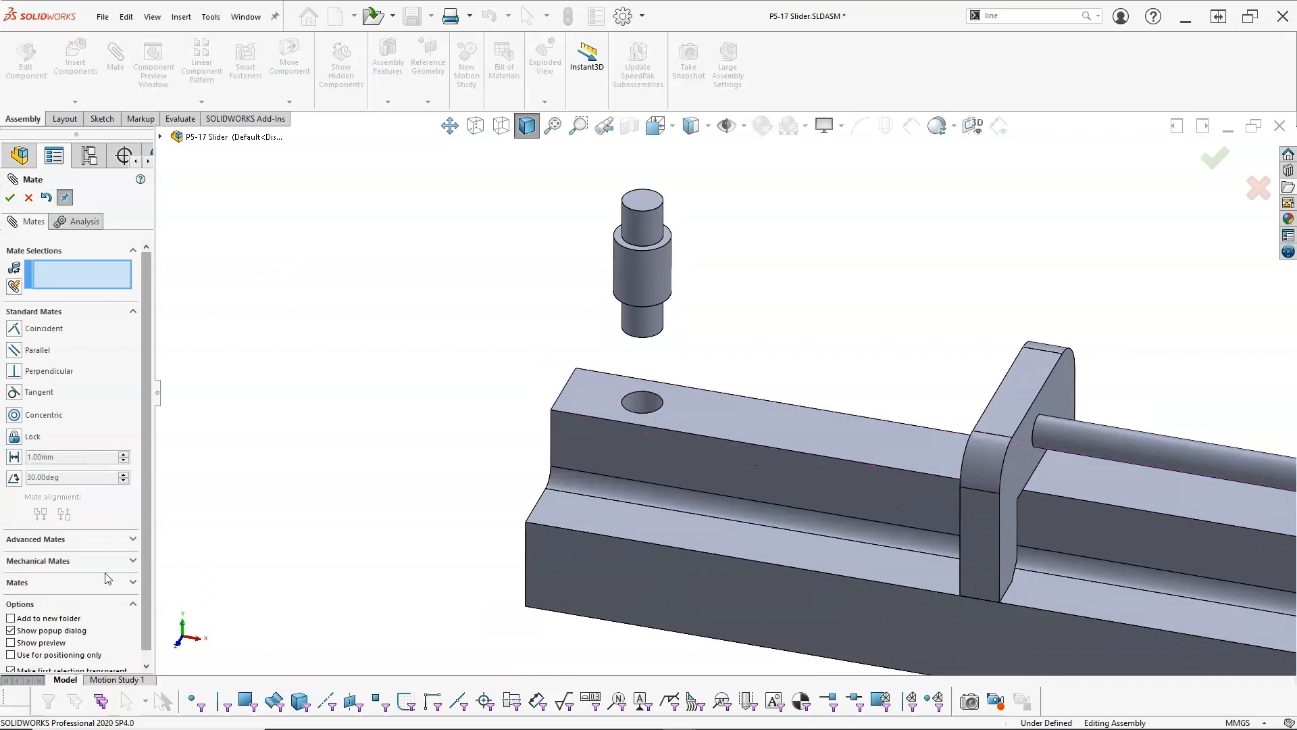
click(131, 582)
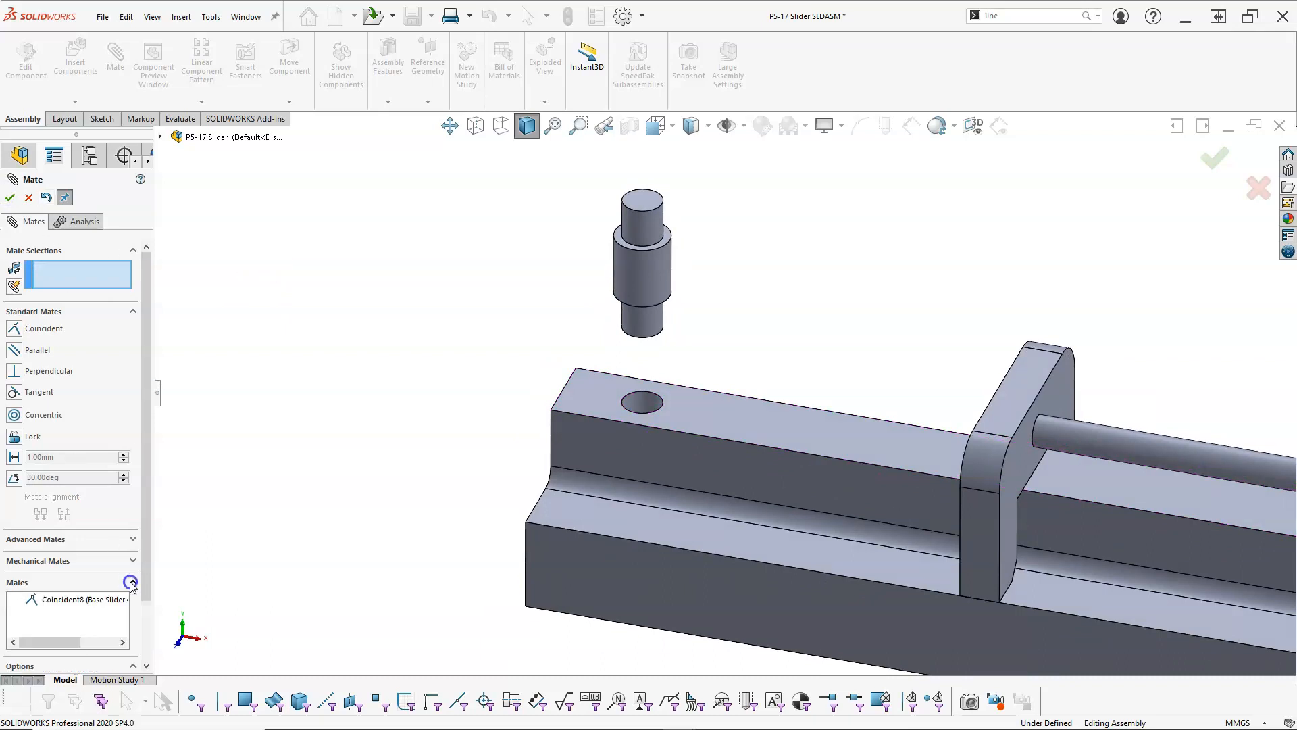
click(90, 600)
middle_drag(412, 452, 406, 484)
click(11, 197)
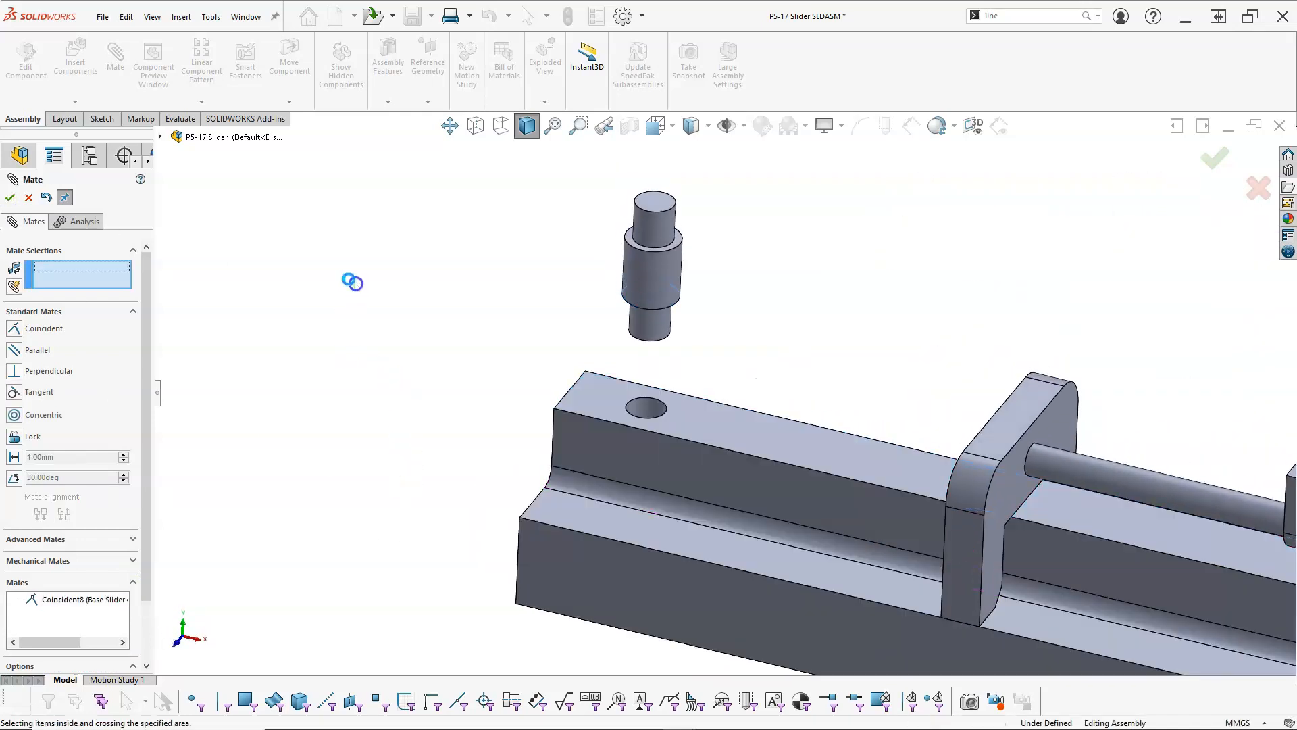
click(9, 197)
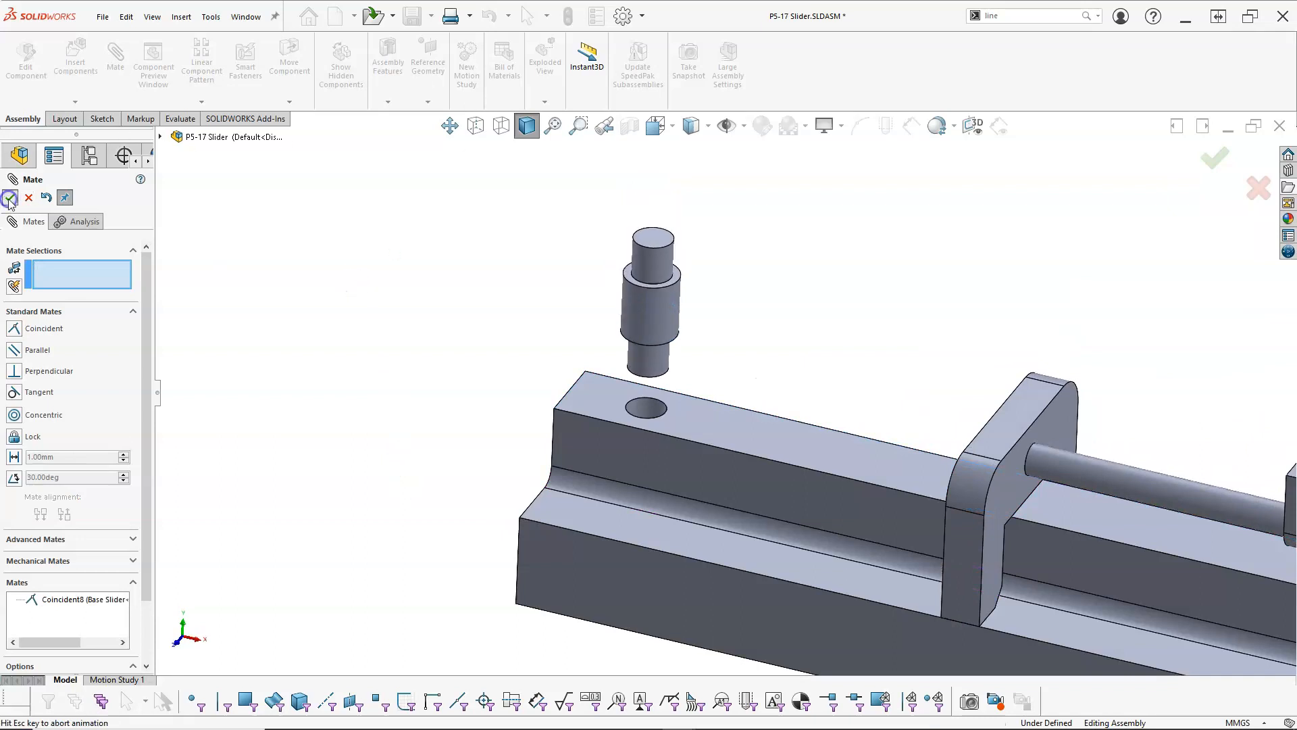
click(245, 225)
scroll(287, 295, up, 5)
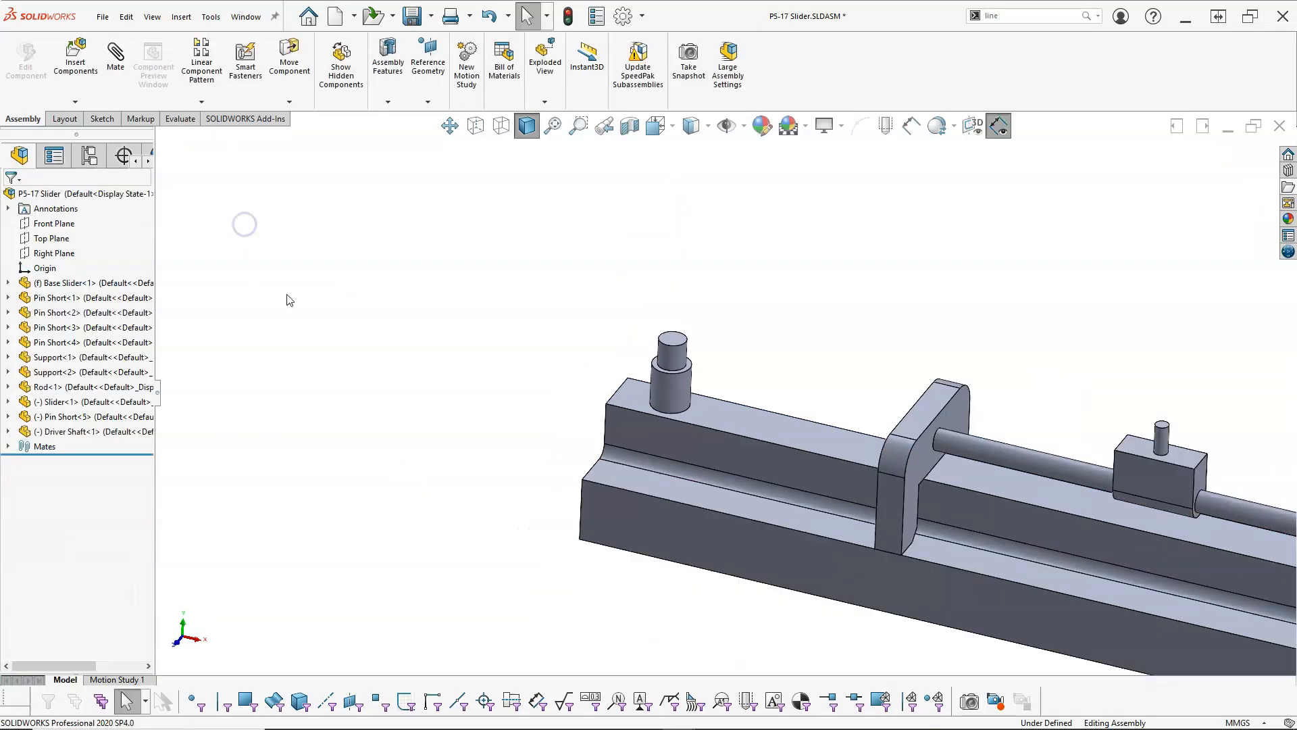
Step: Lock the rotation of the driver shaft's concentric mate with the base slider
click(560, 379)
scroll(838, 425, down, 3)
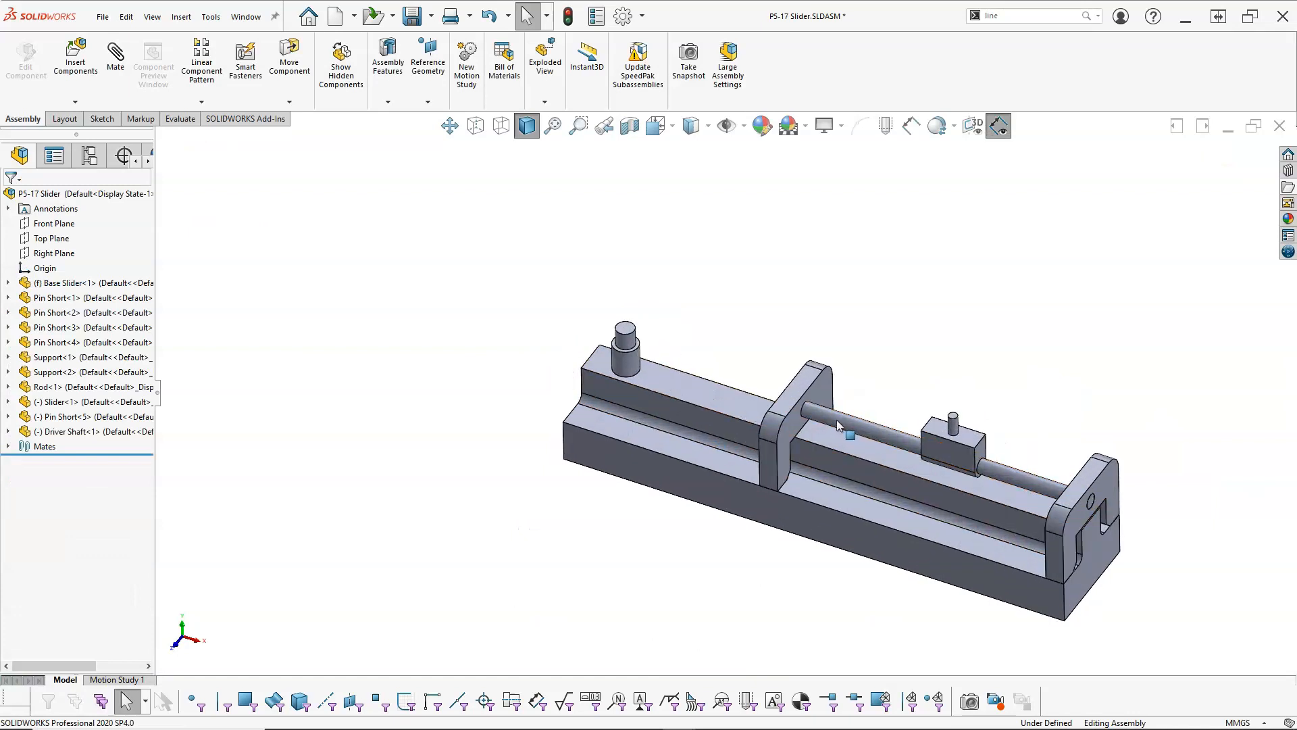
click(8, 432)
click(25, 446)
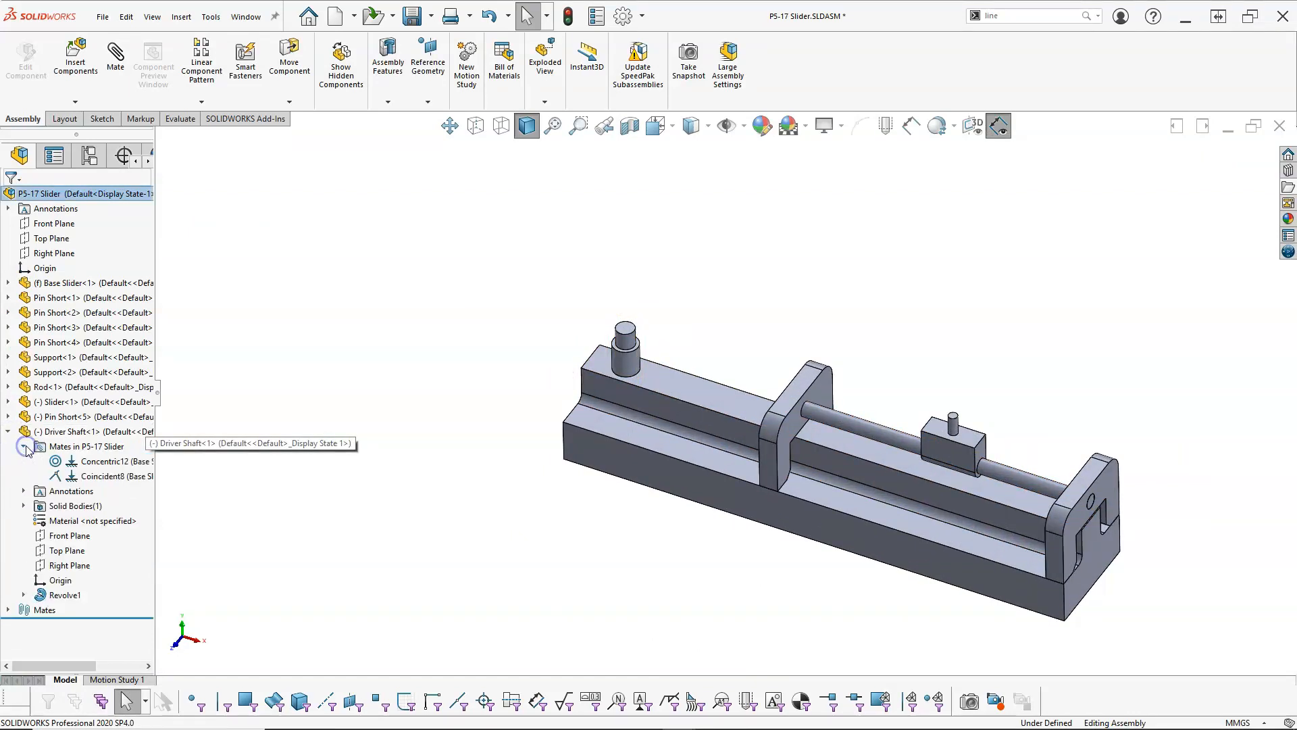
click(84, 462)
right_click(84, 463)
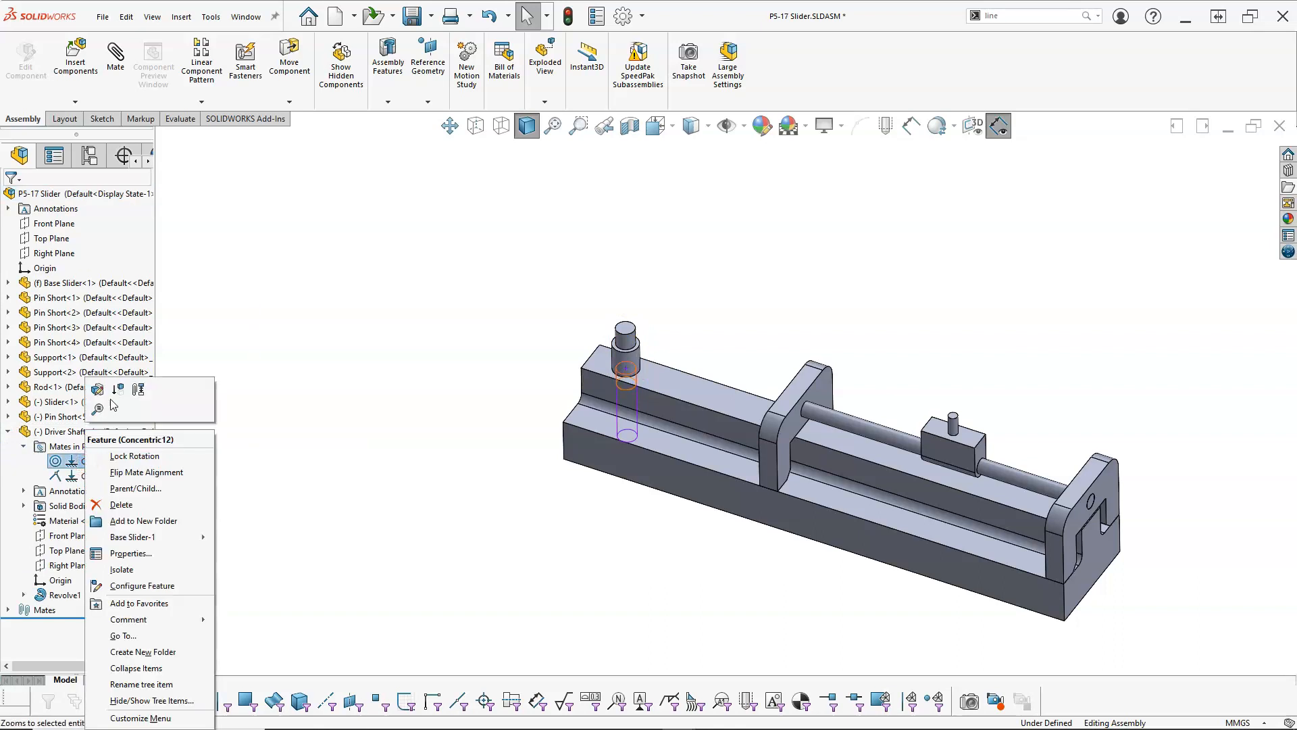
click(117, 455)
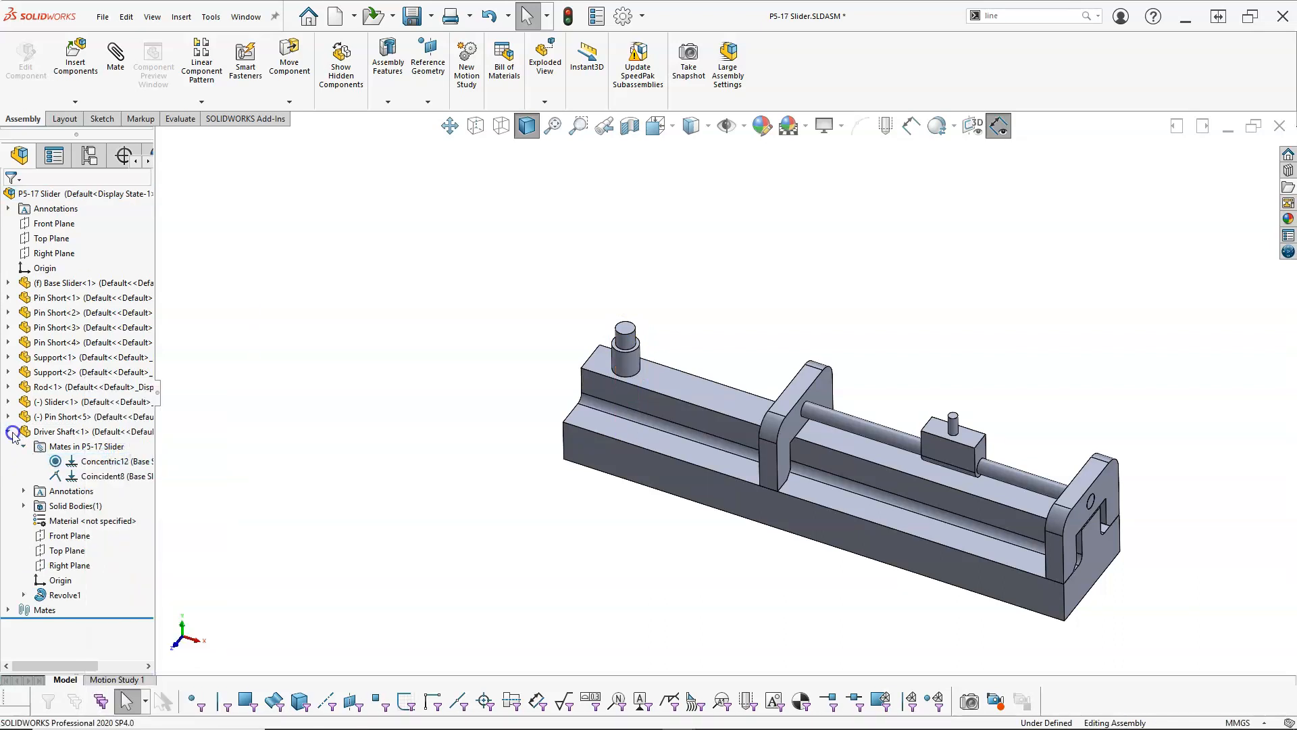
click(9, 431)
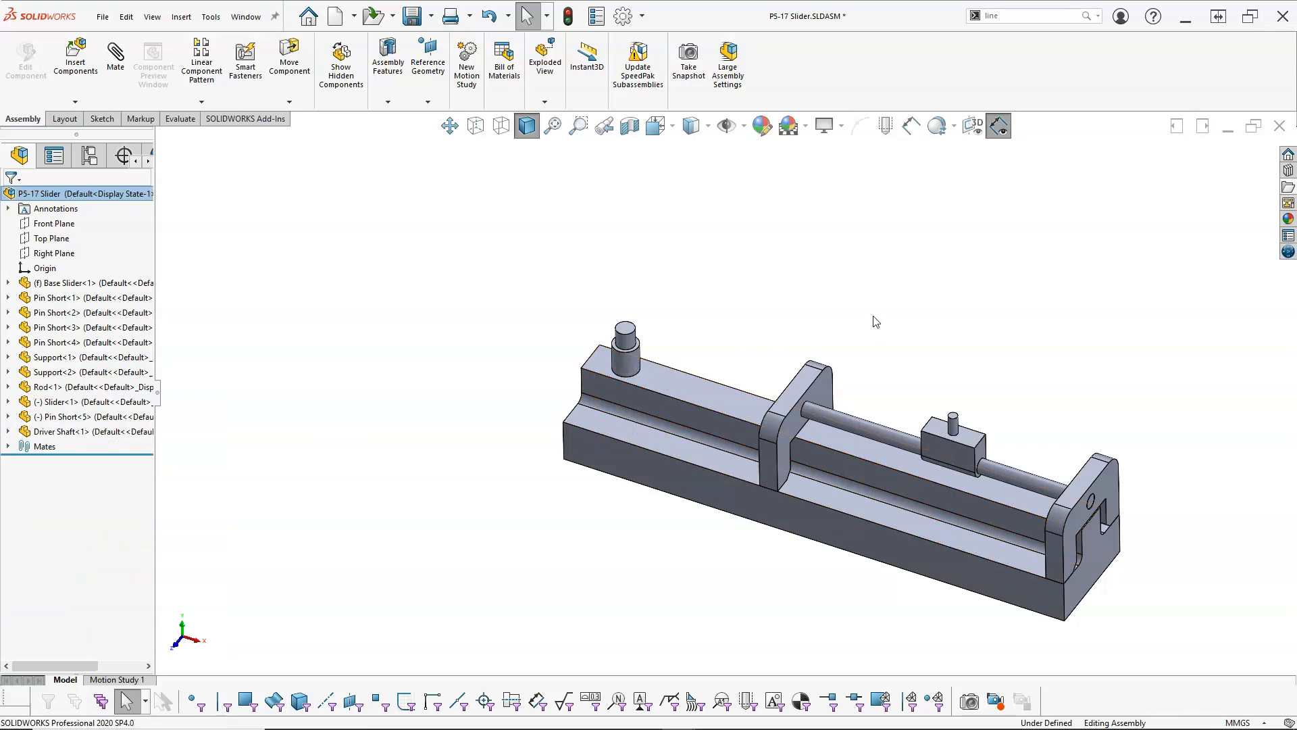
Step: Insert the Driver Wheel part into the assembly, above the driver shaft
scroll(658, 368, down, 3)
scroll(657, 368, down, 1)
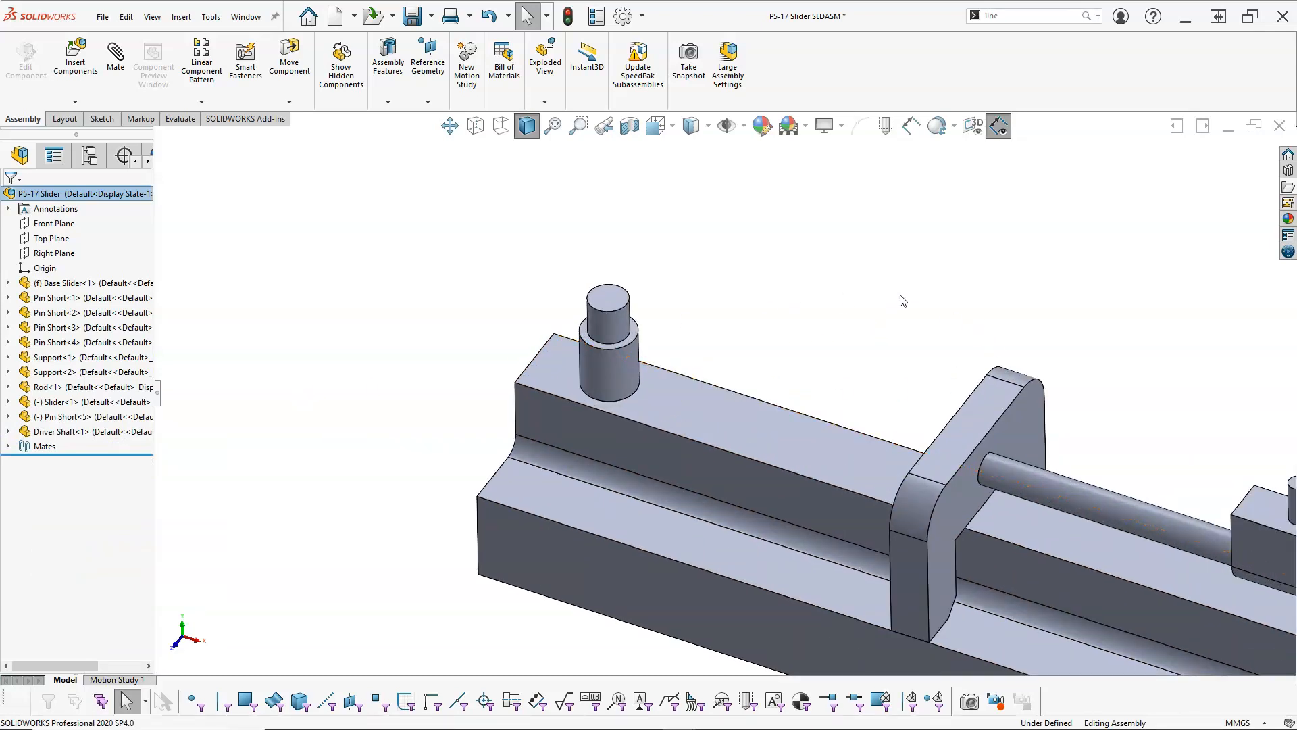
click(1289, 187)
mouse_move(1190, 186)
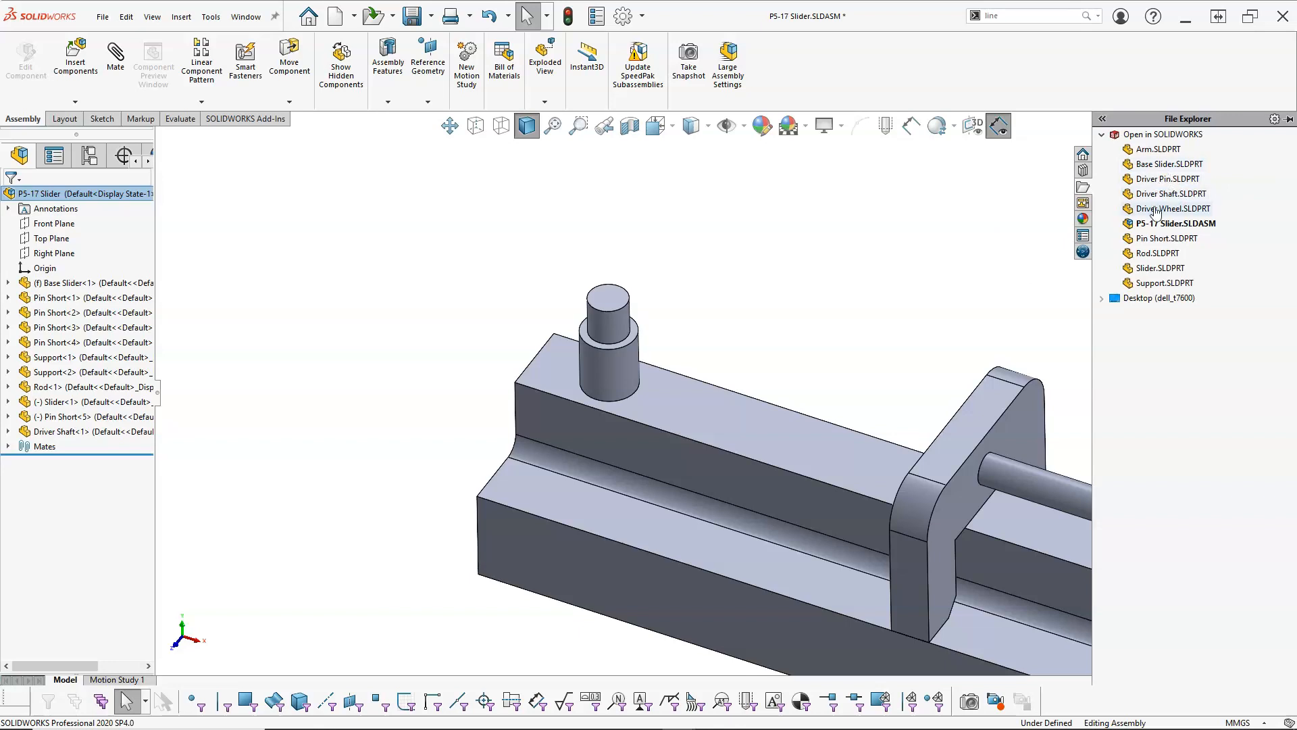
drag(1154, 213, 738, 179)
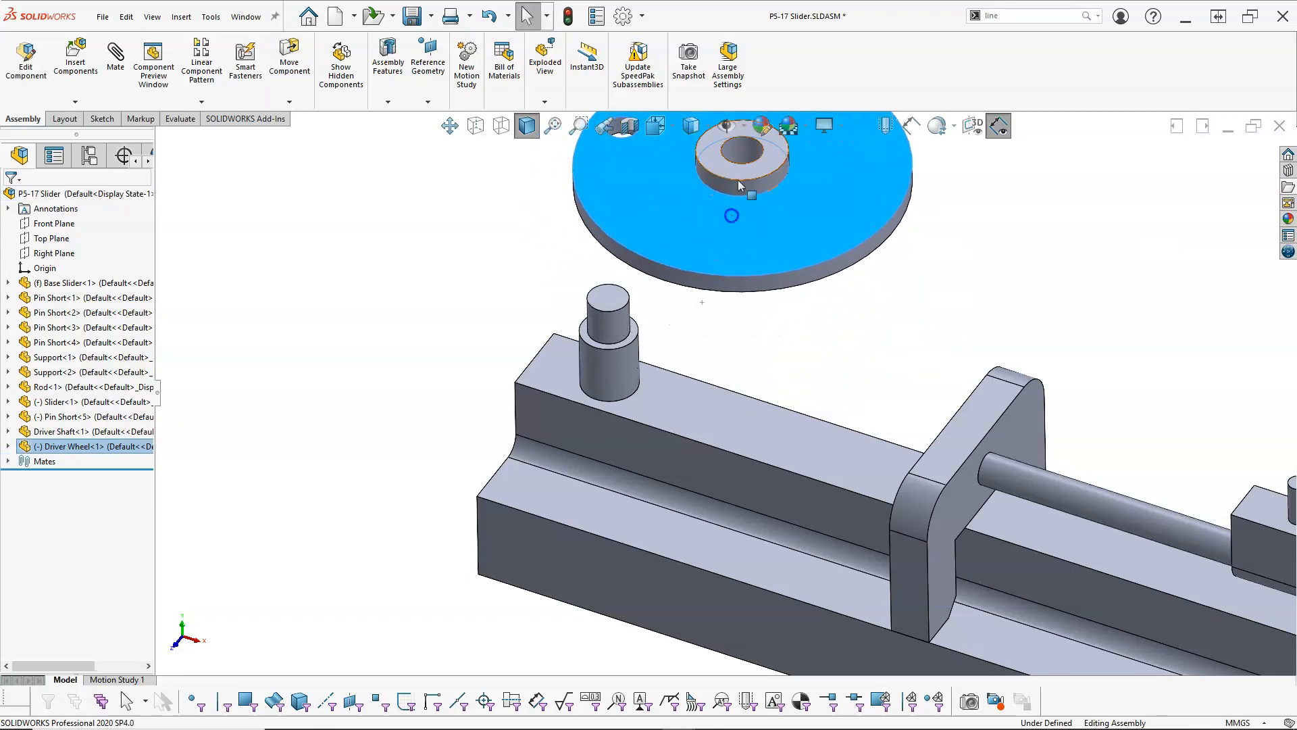
Step: Add a concentric mate between the driver wheel's center hole and the driver shaft's upper cylinder
click(743, 152)
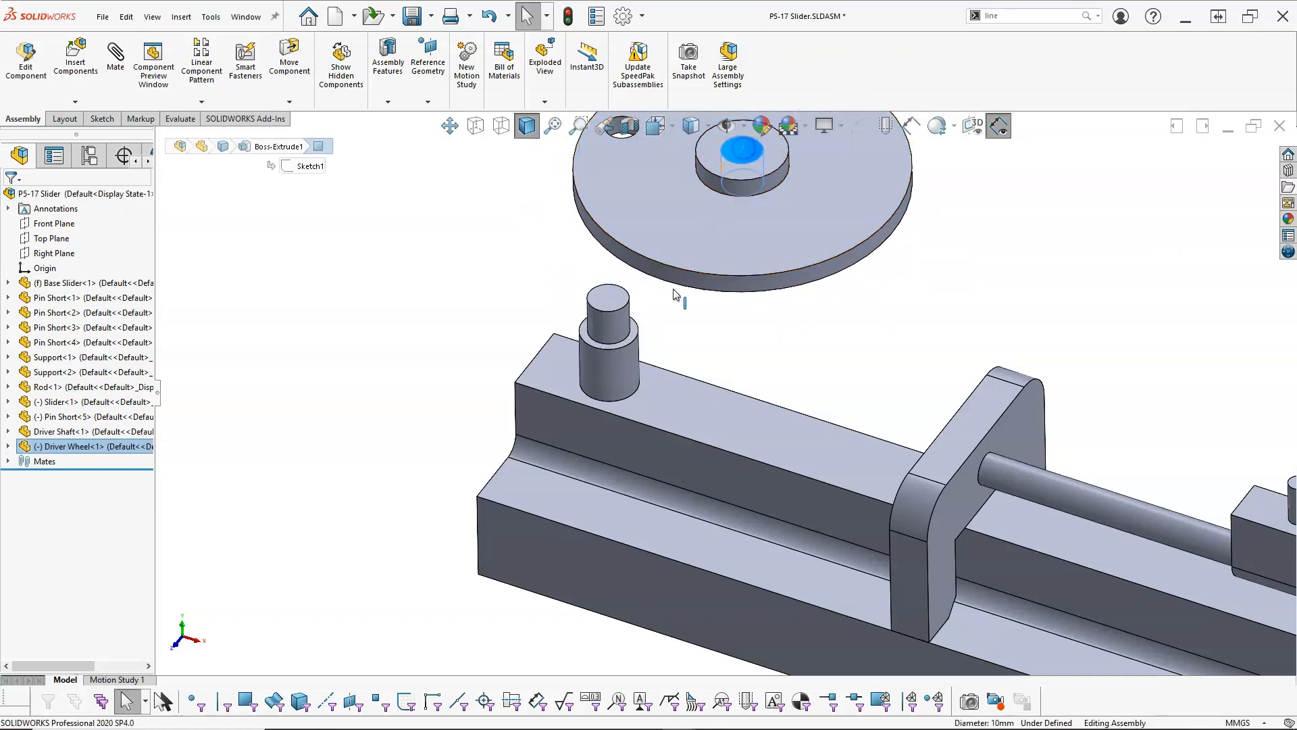
ctrl+click(617, 329)
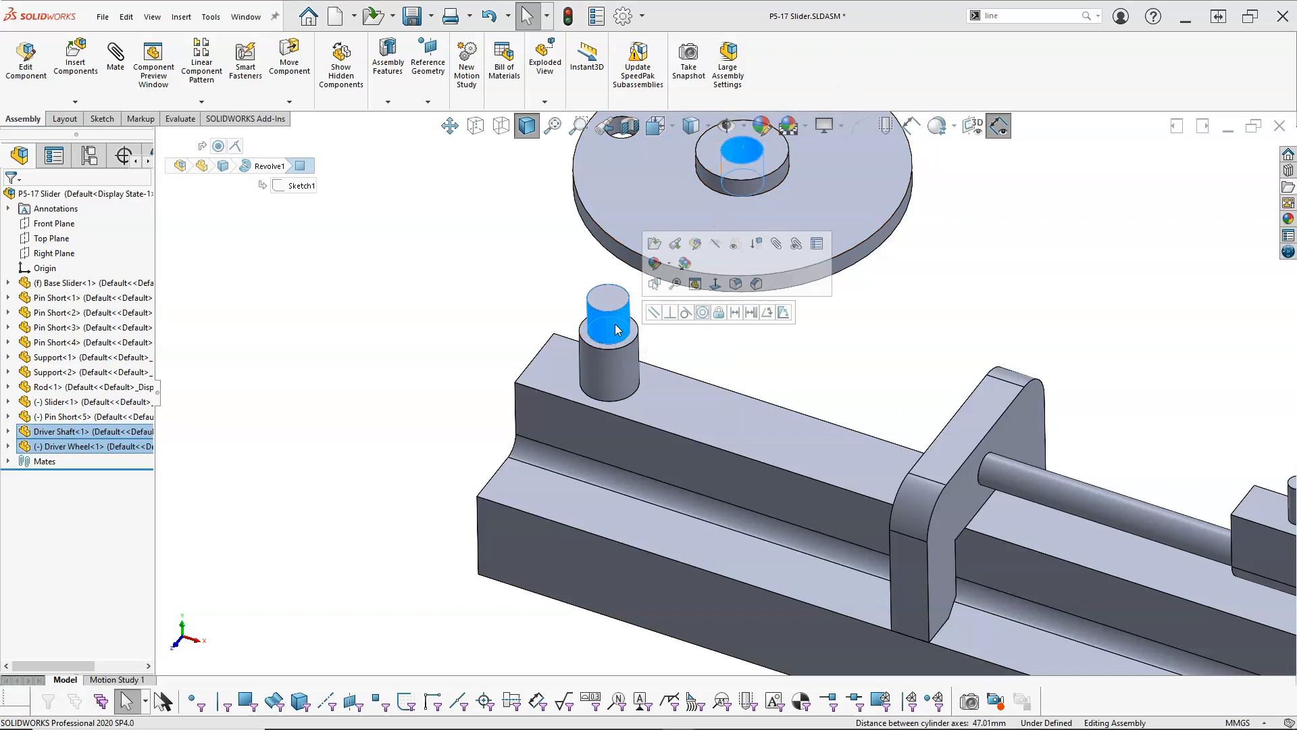
click(703, 312)
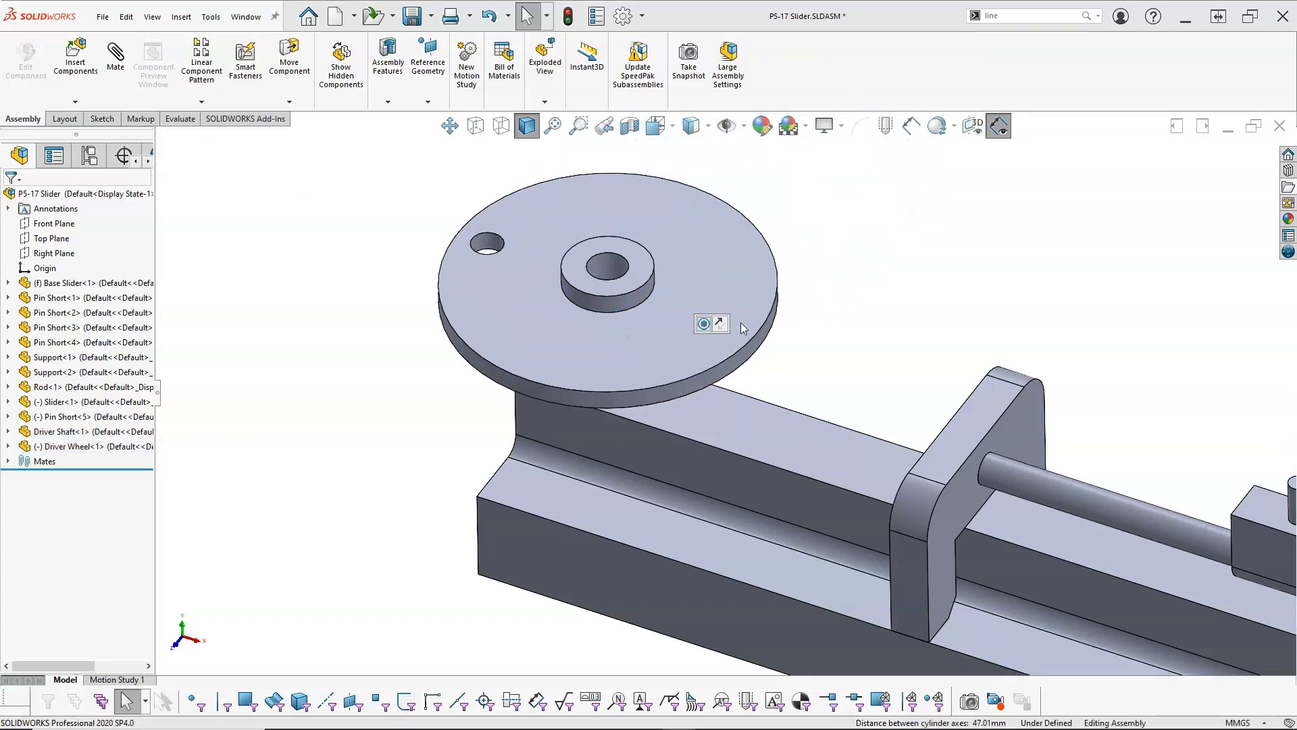
Step: Raise the driver wheel off the shaft and mate its underside coincident with the driver shaft's upper shoulder face
middle_drag(840, 289, 822, 205)
drag(718, 327, 715, 205)
middle_drag(716, 205, 689, 351)
scroll(689, 353, down, 5)
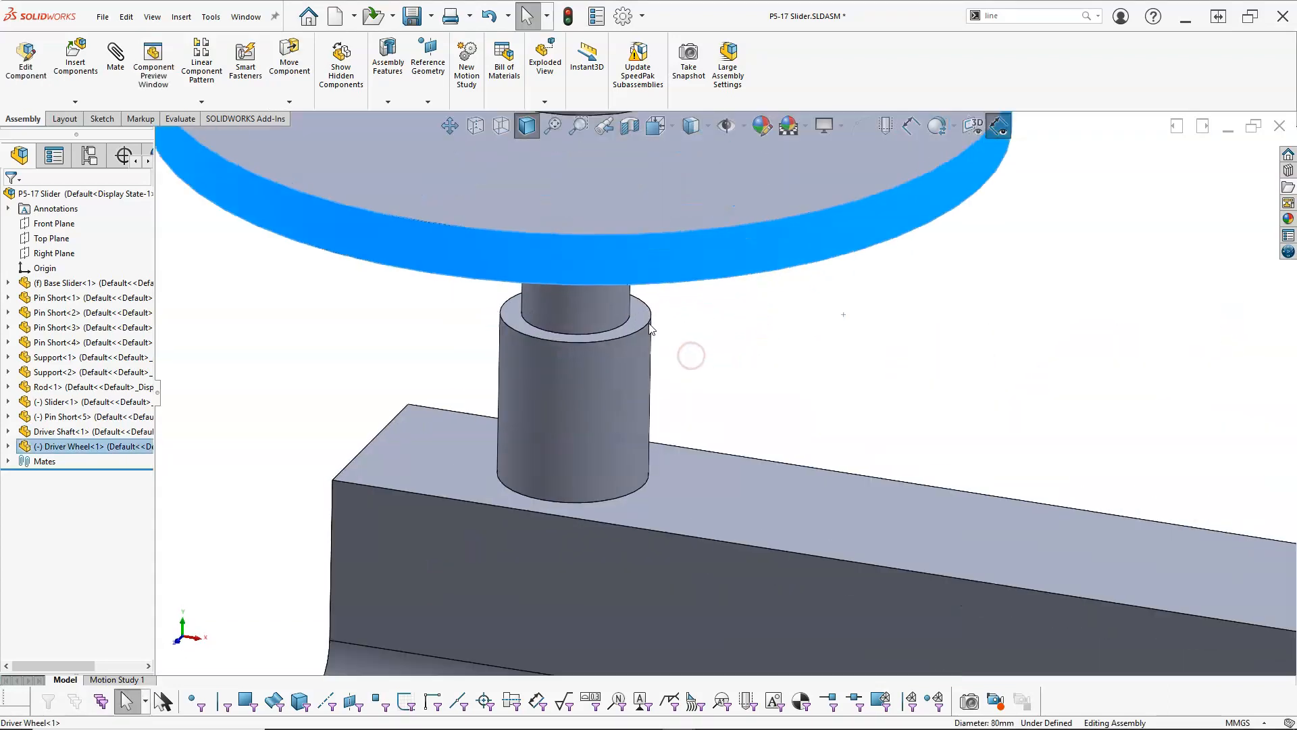
click(641, 326)
scroll(764, 382, up, 5)
middle_drag(777, 391, 791, 255)
scroll(788, 261, down, 5)
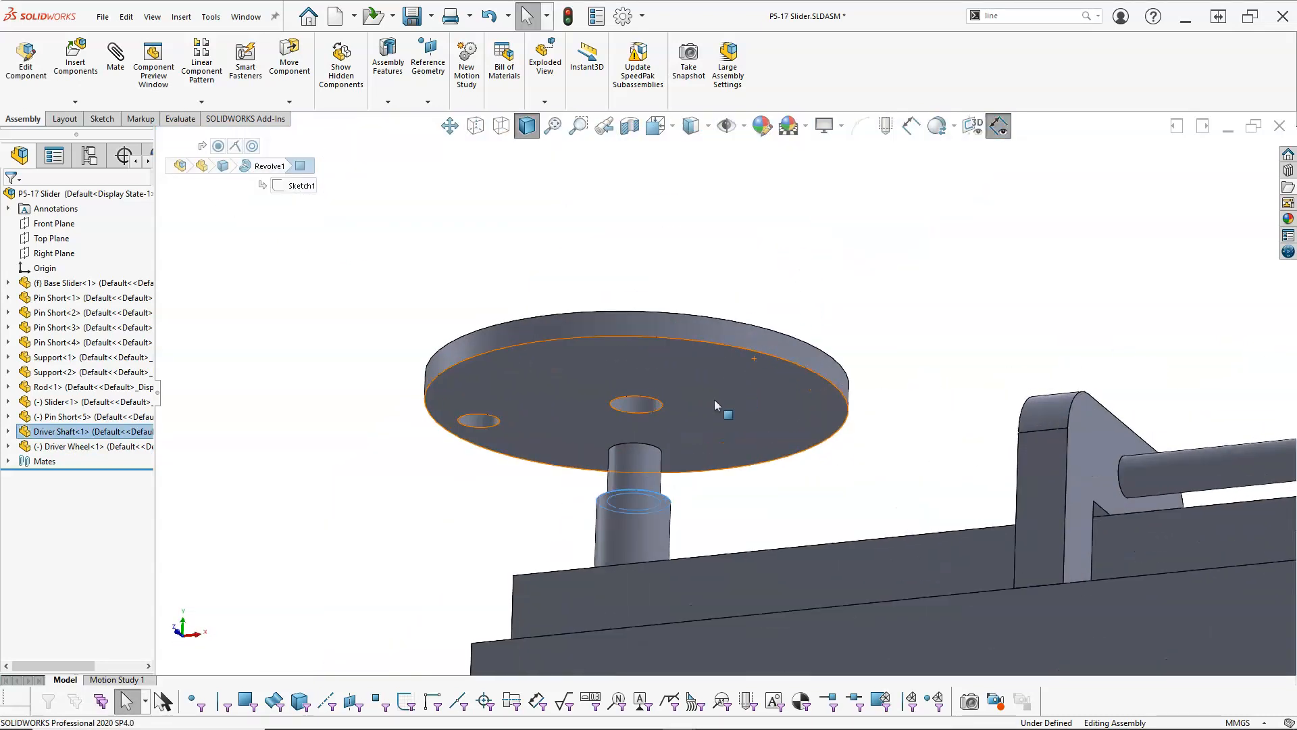
ctrl+click(727, 404)
click(754, 384)
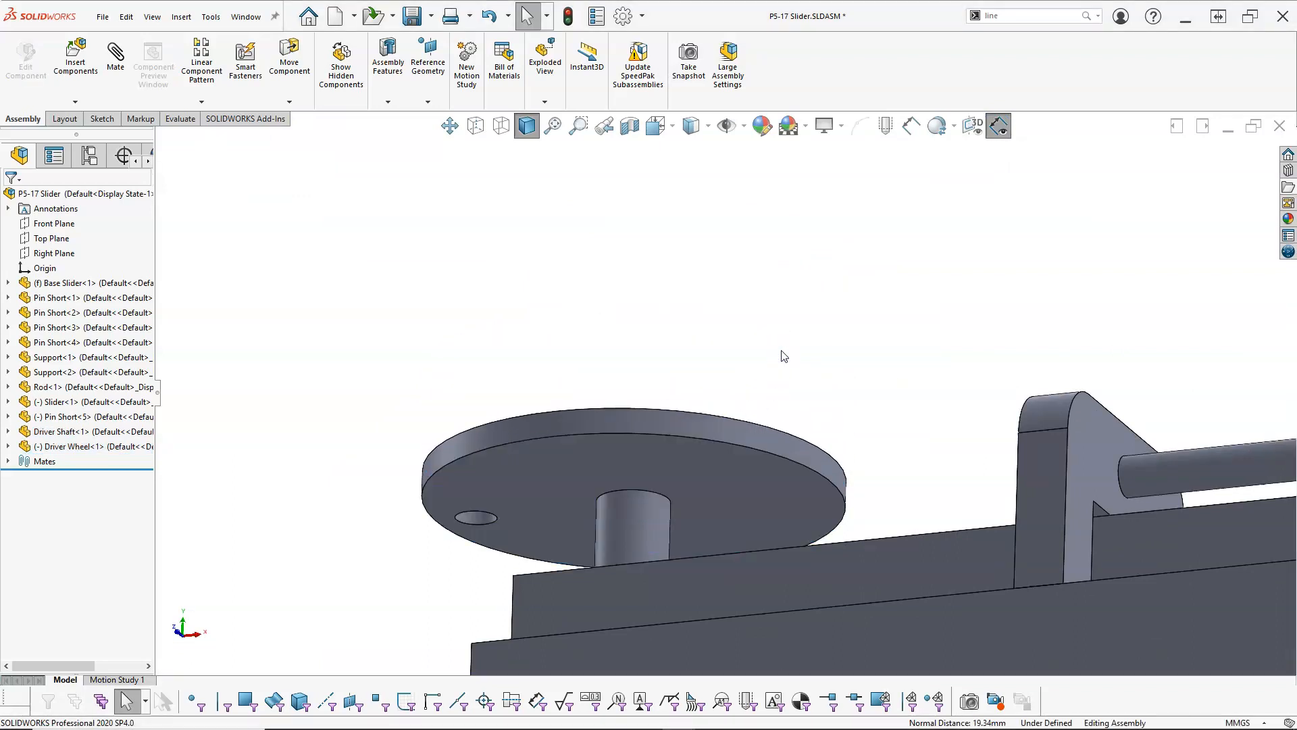
Step: Show the assembly in isometric view and turn the driver wheel about the shaft to check that it rotates
key(ctrl+7)
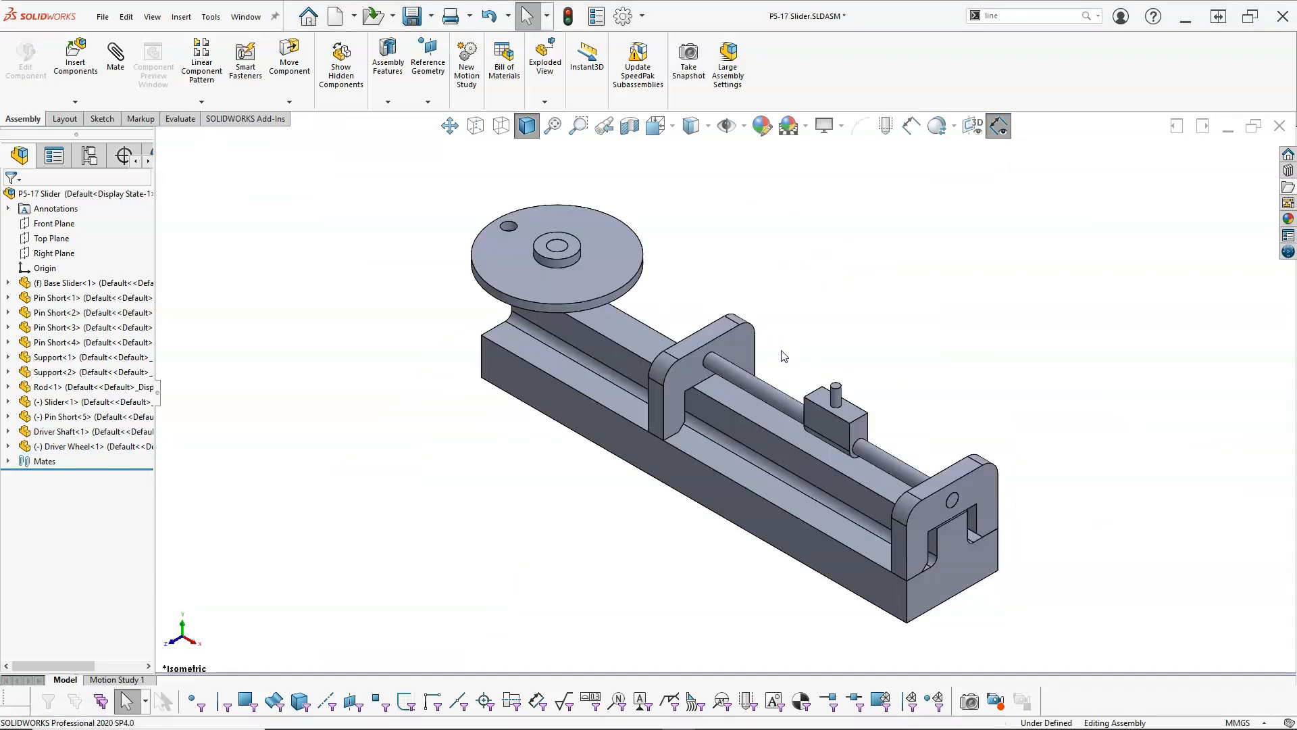
drag(622, 277, 523, 264)
drag(590, 236, 598, 276)
click(753, 272)
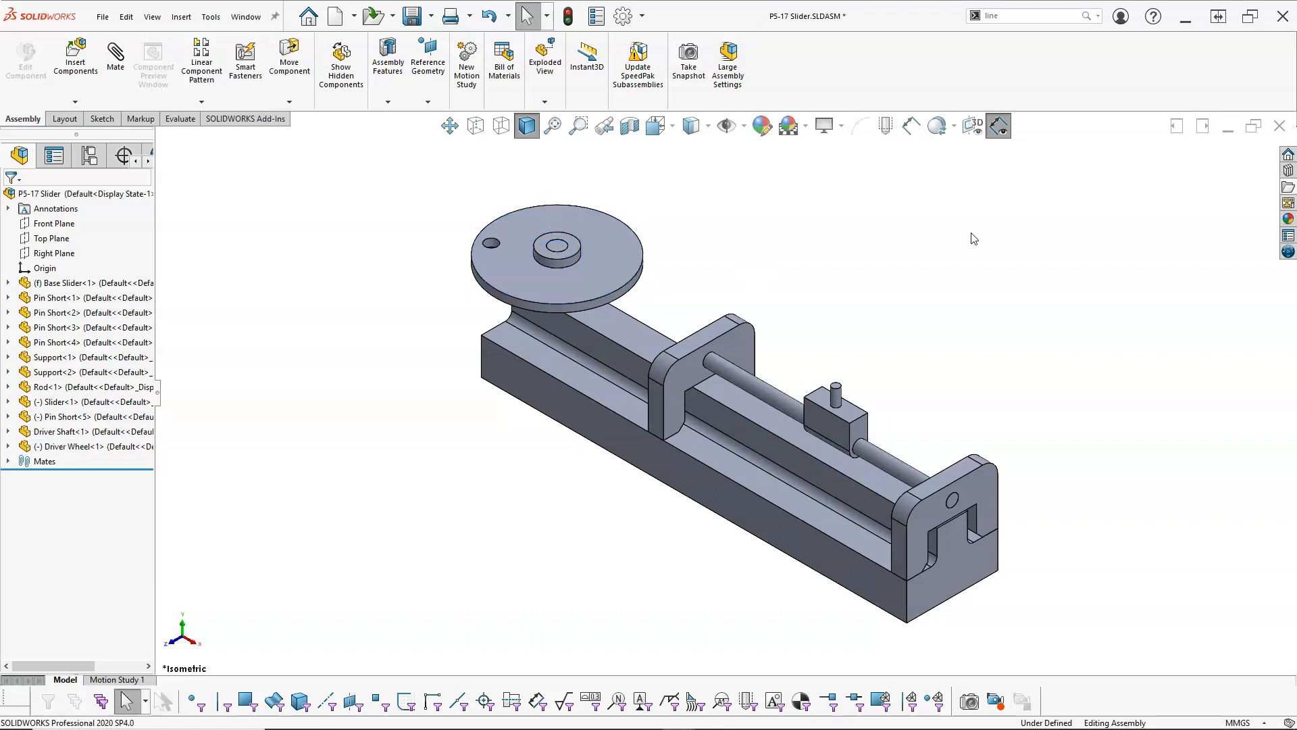
Step: Insert the Driver Pin part into the assembly, just above the small off-center hole in the driver wheel
click(1288, 187)
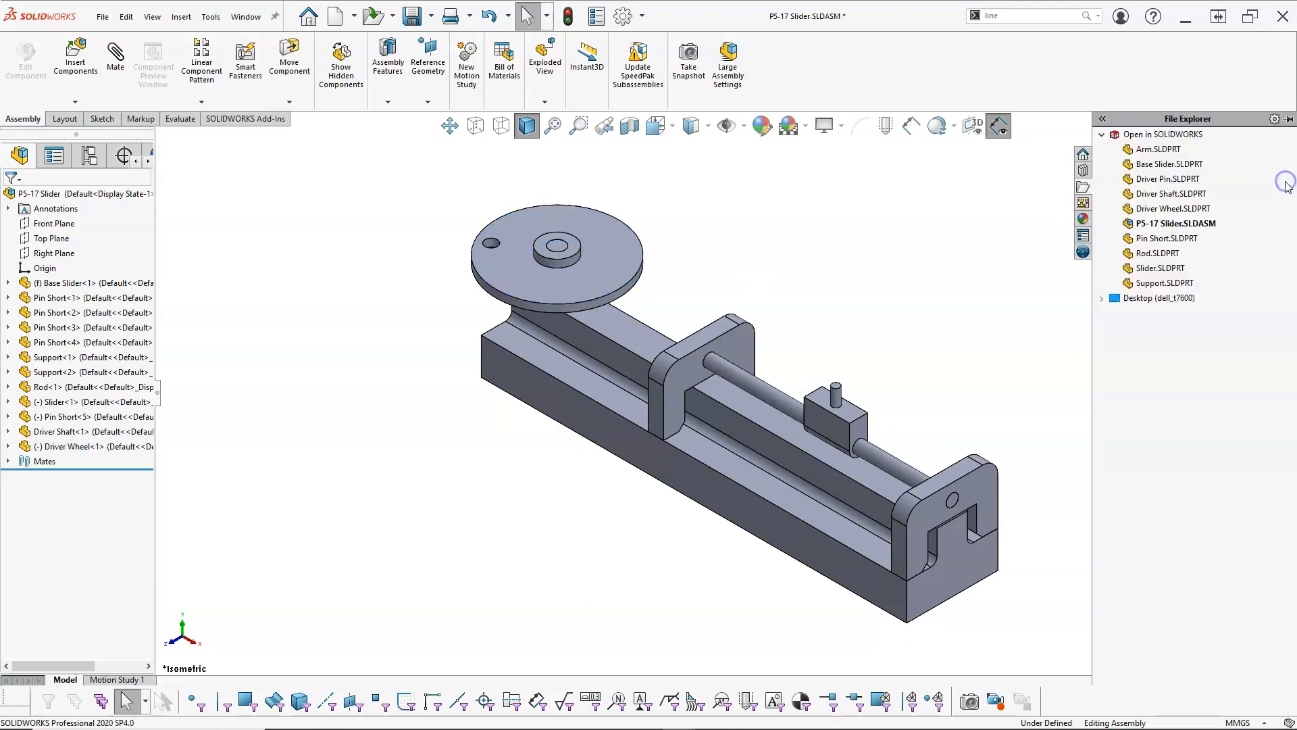
double_click(1178, 180)
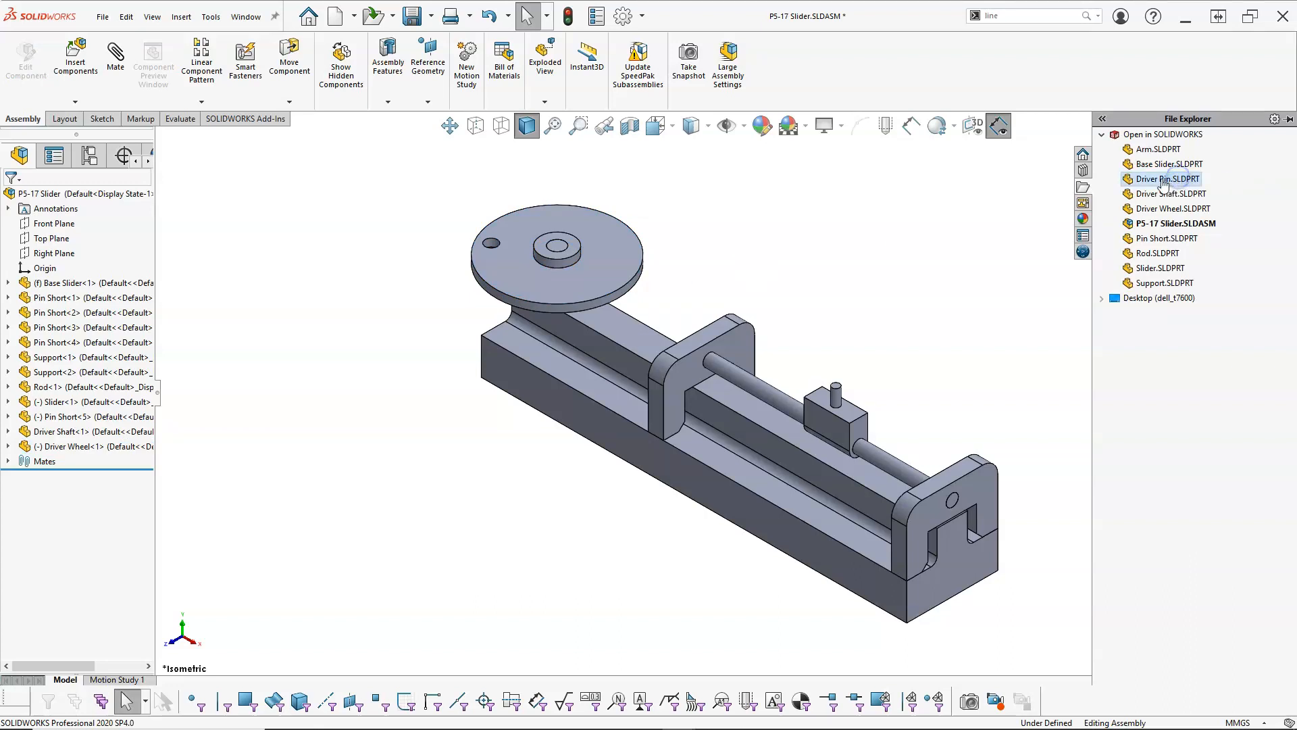
drag(1162, 182, 477, 213)
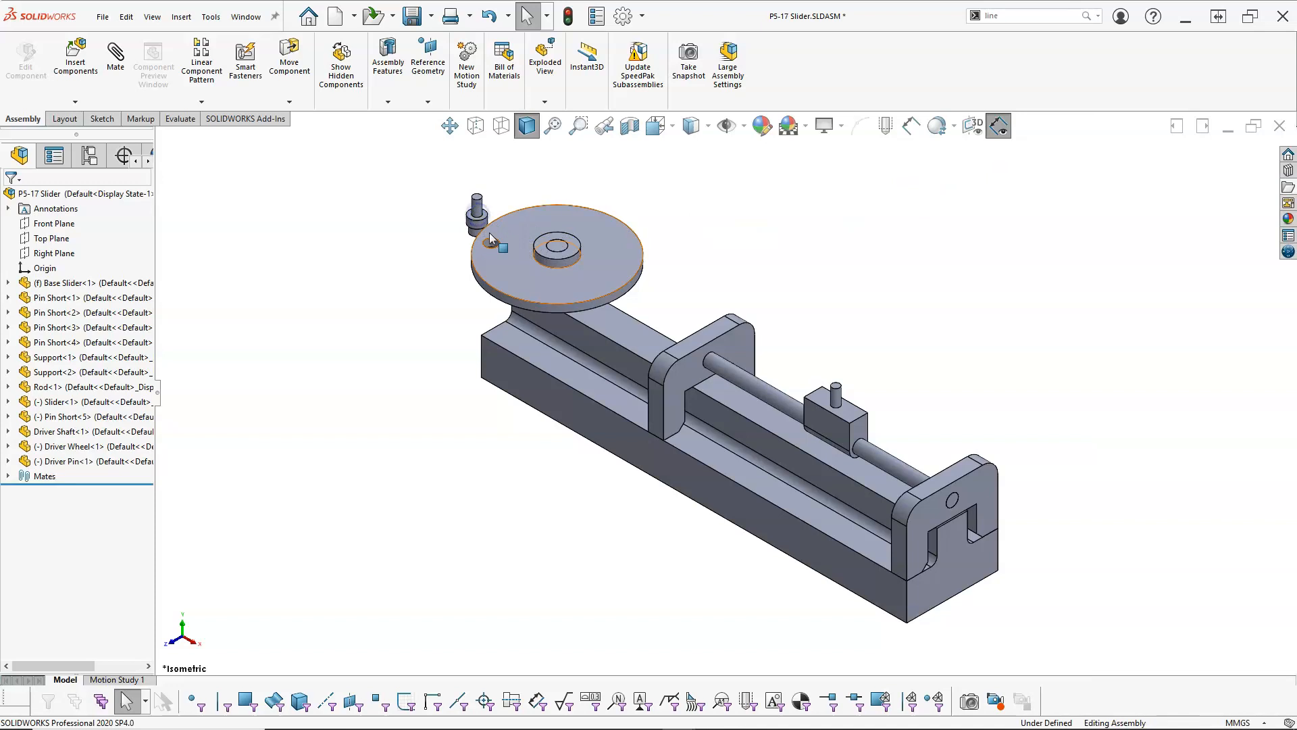
Step: Add a concentric mate between the driver wheel's off-center hole and the driver pin's lower cylinder
scroll(477, 214, down, 6)
click(608, 346)
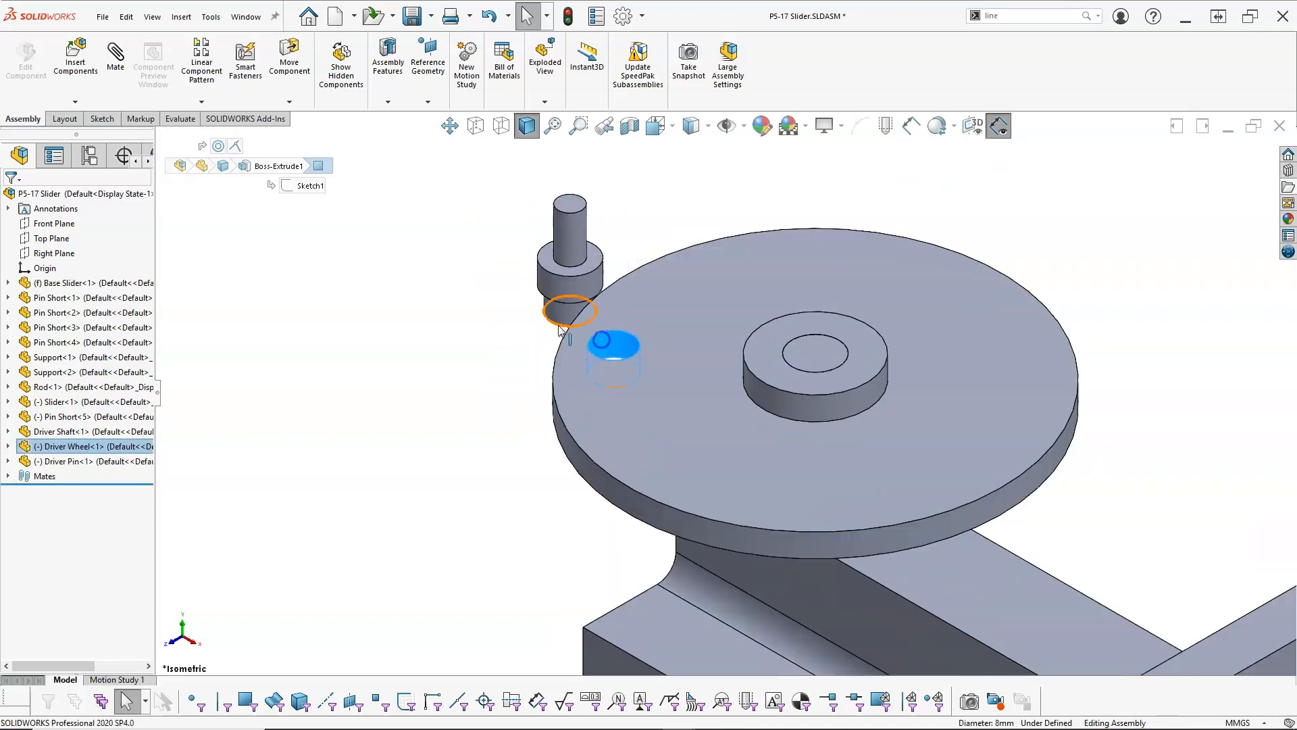
ctrl+click(556, 315)
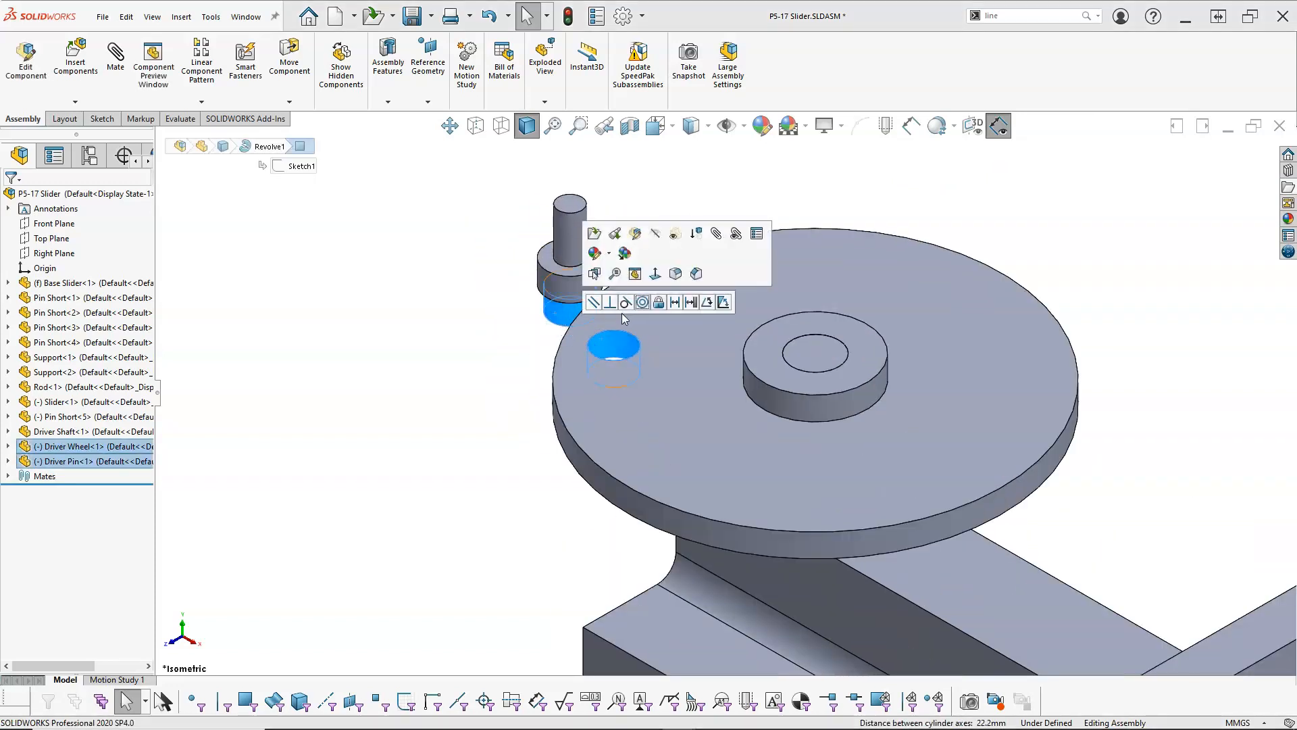
click(642, 302)
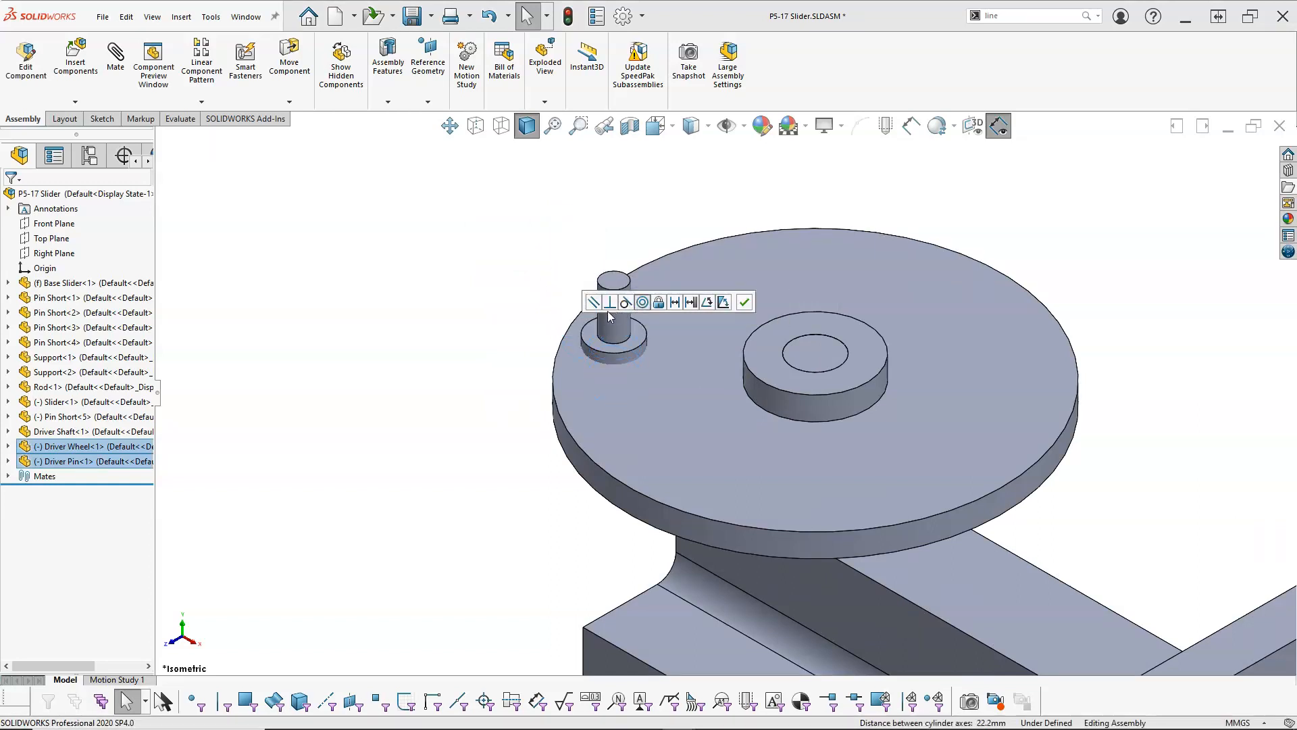
click(621, 302)
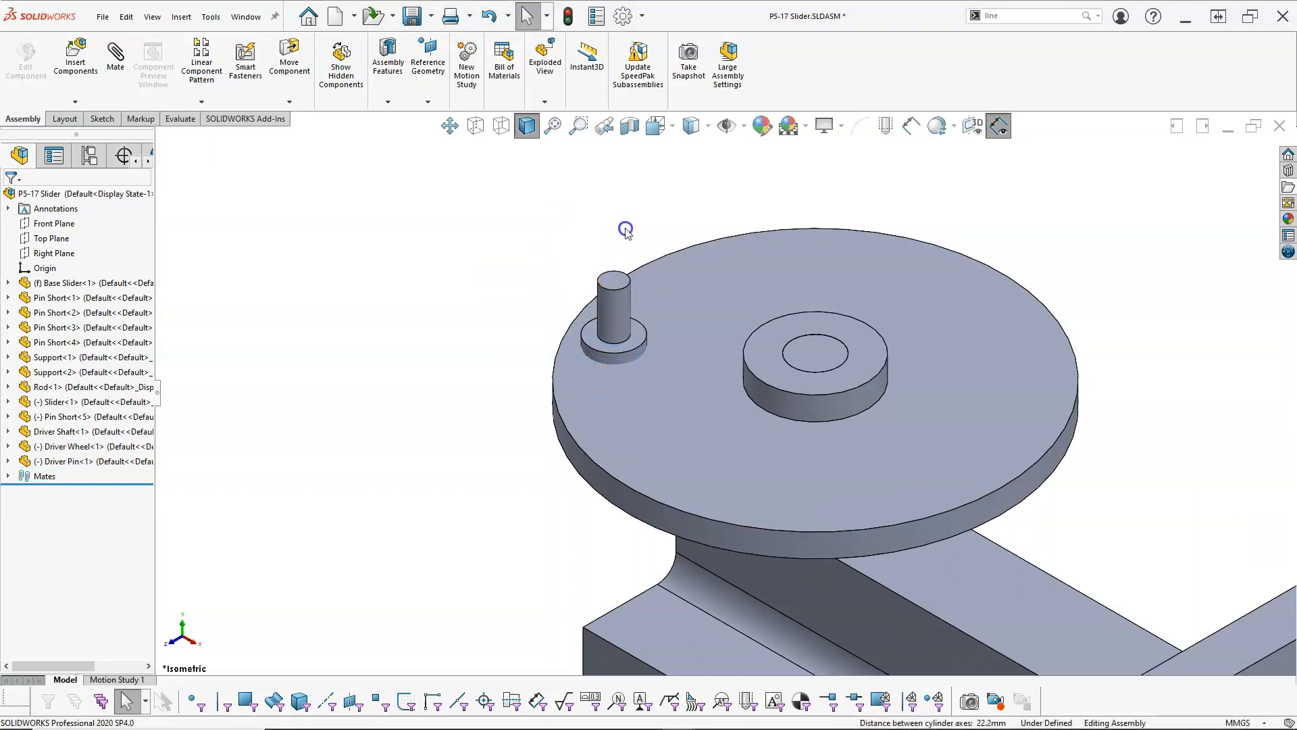
Step: Raise the driver pin out of its hole and mate its collar's underside coincident with the driver wheel's top face
drag(616, 284, 617, 200)
middle_drag(642, 416, 680, 275)
click(637, 375)
scroll(680, 275, up, 6)
scroll(628, 349, up, 3)
ctrl+click(632, 366)
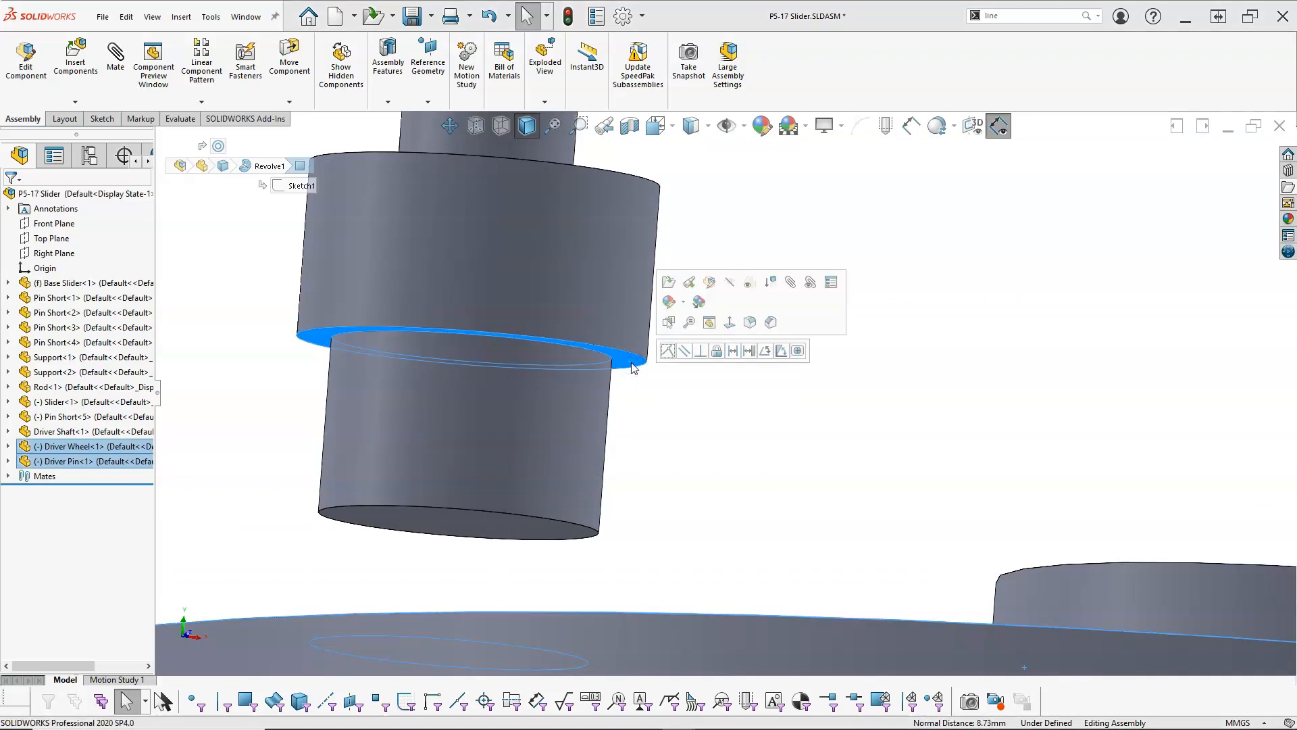
click(668, 351)
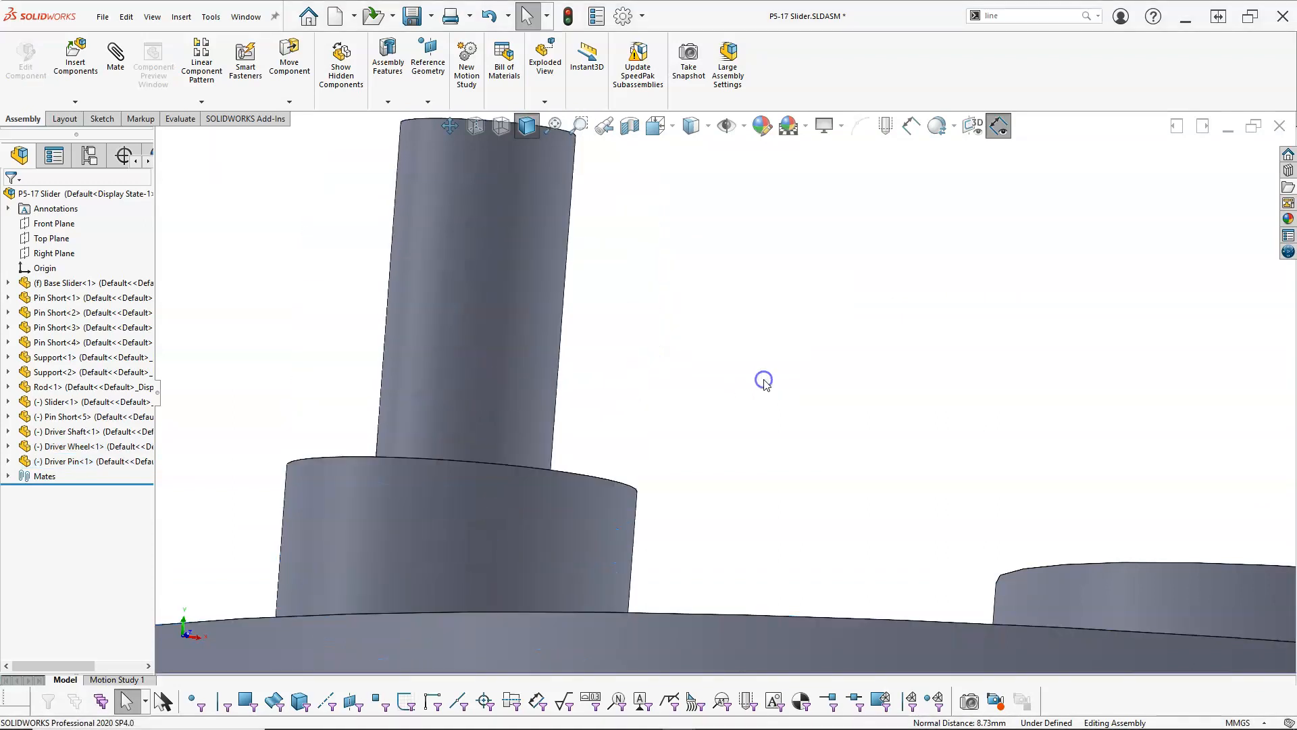
key(ctrl+7)
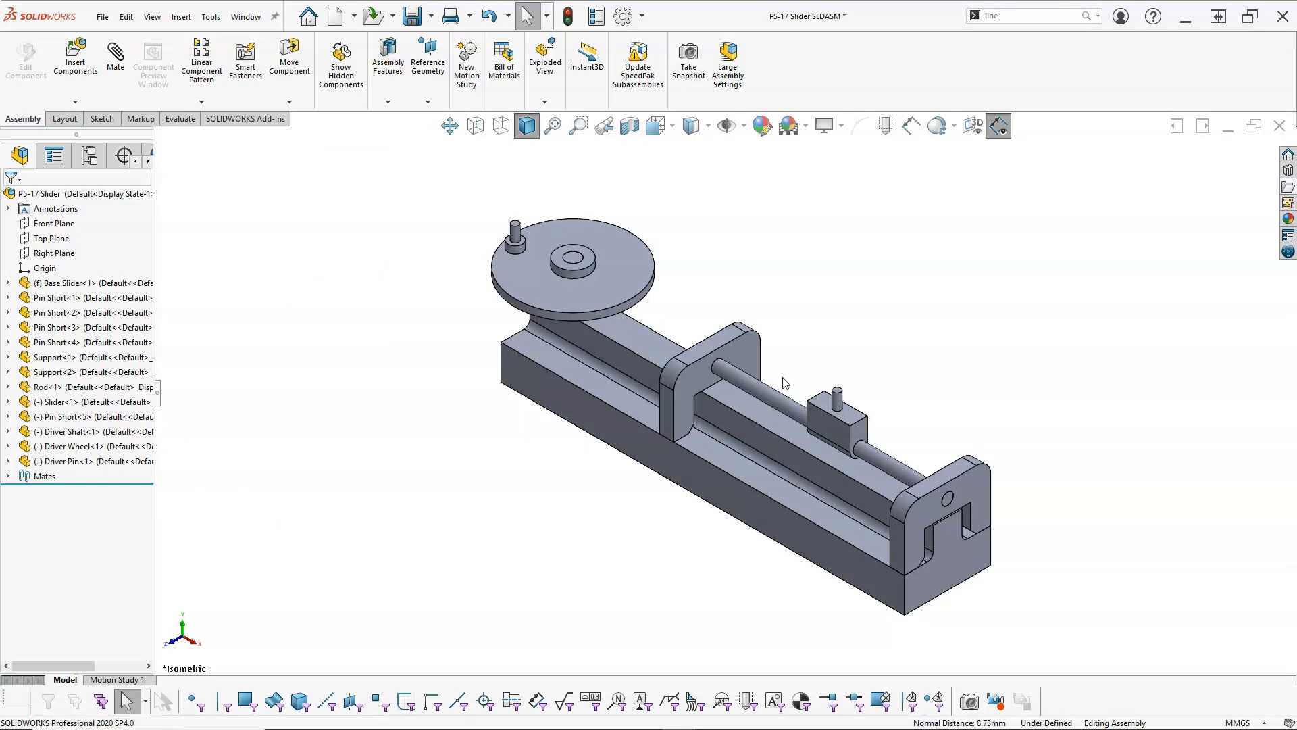
Step: Turn the driver wheel until its pin faces the slider, and move the slider along the rod toward the wheel
click(534, 287)
right_drag(533, 287, 688, 277)
drag(687, 276, 716, 241)
drag(842, 431, 811, 408)
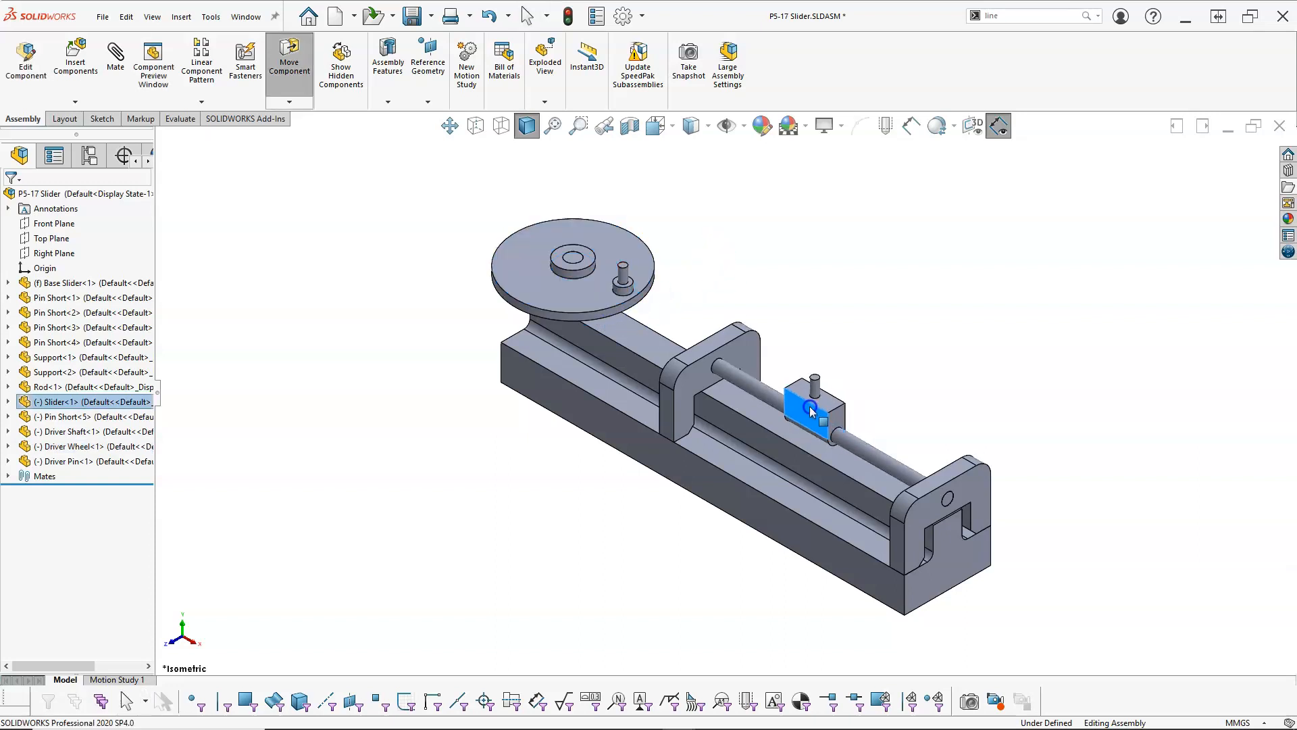
key(Escape)
middle_drag(820, 318, 837, 361)
click(837, 361)
middle_drag(789, 427, 768, 434)
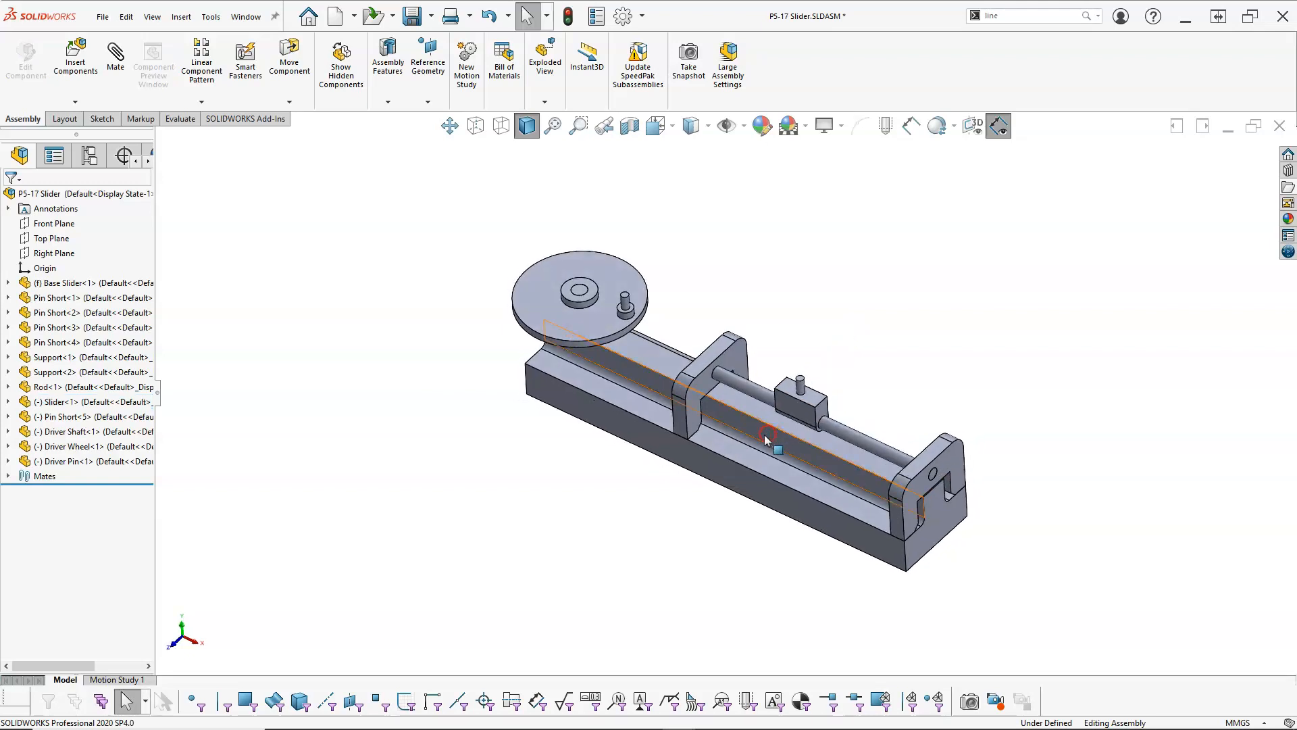
scroll(767, 439, down, 3)
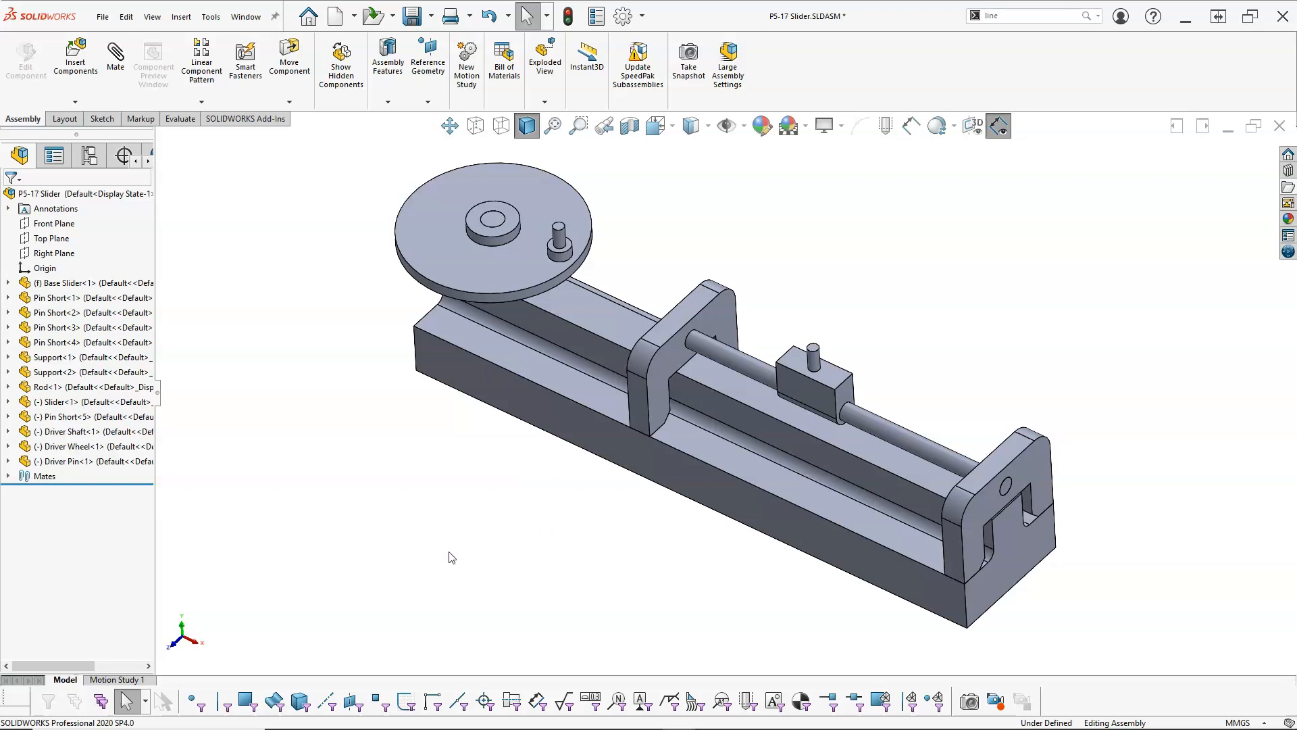
Step: Insert the Arm part above the assembly and mate its end hole concentric with the driver pin's upper cylinder
click(1288, 188)
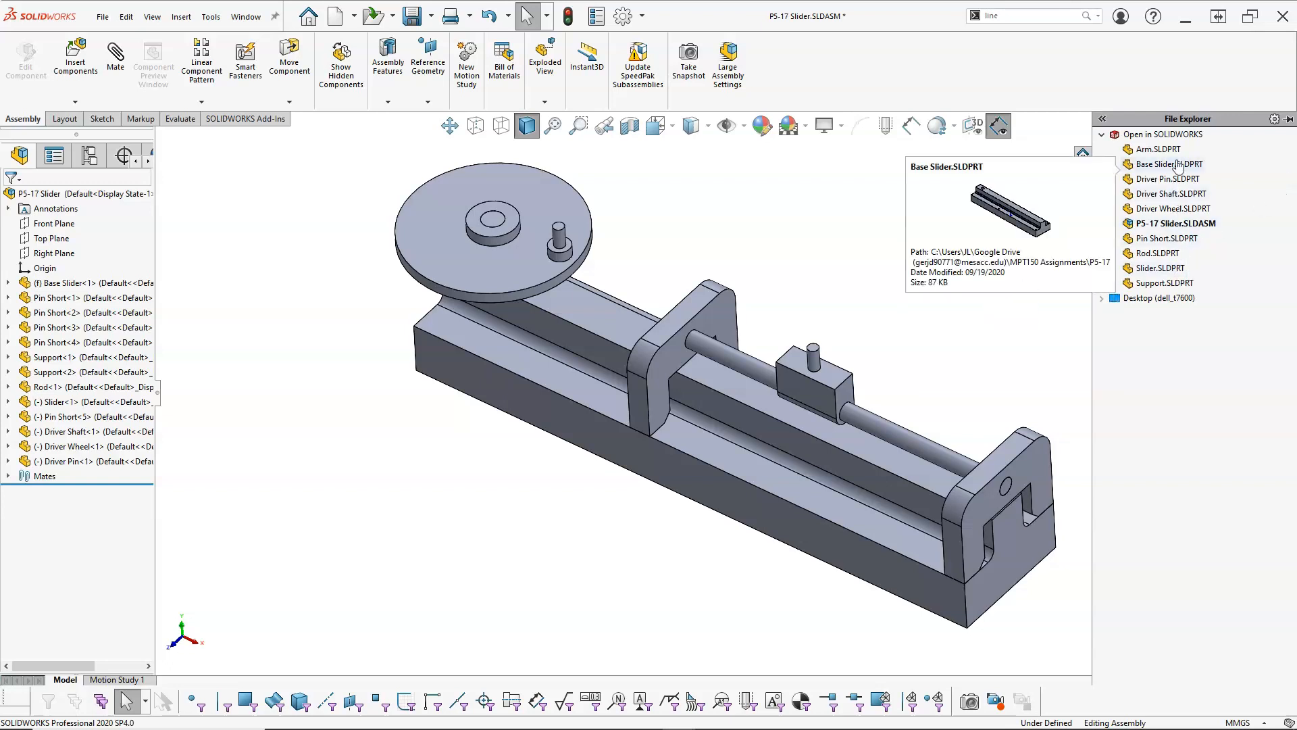
drag(1101, 156, 754, 241)
click(559, 235)
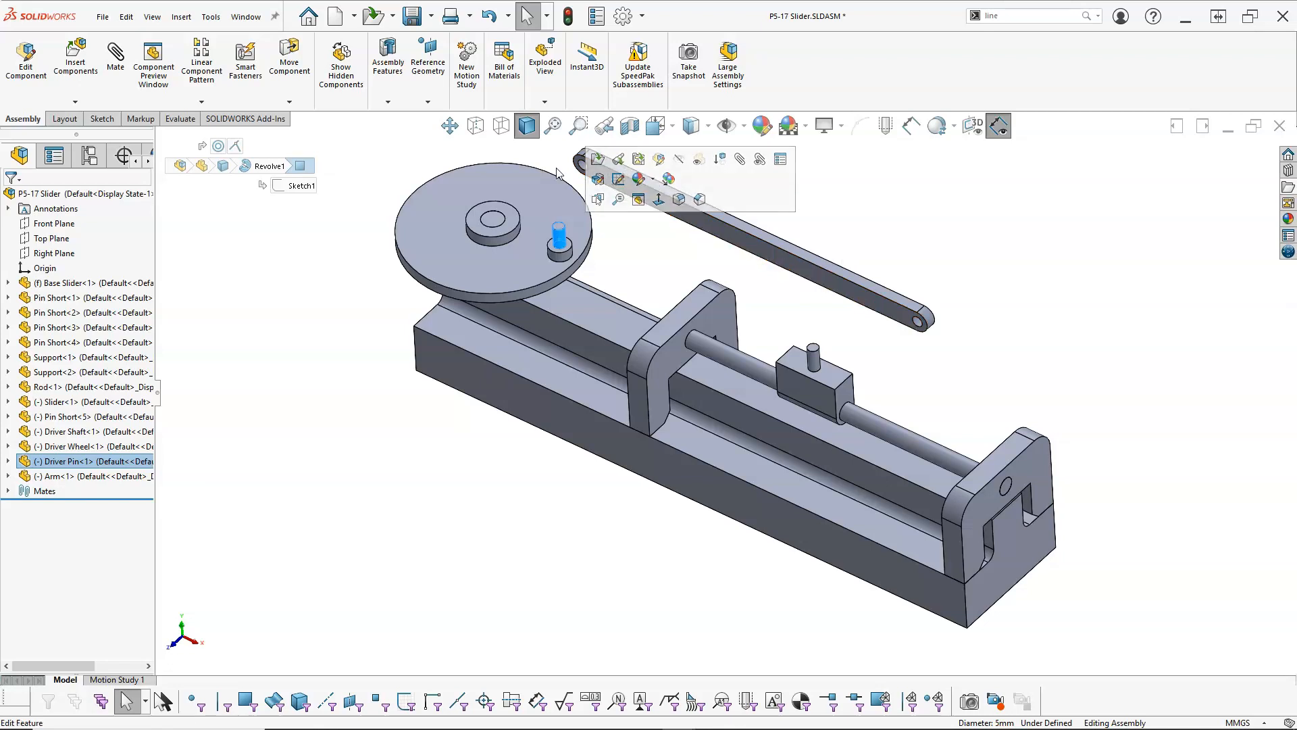
scroll(557, 174, down, 5)
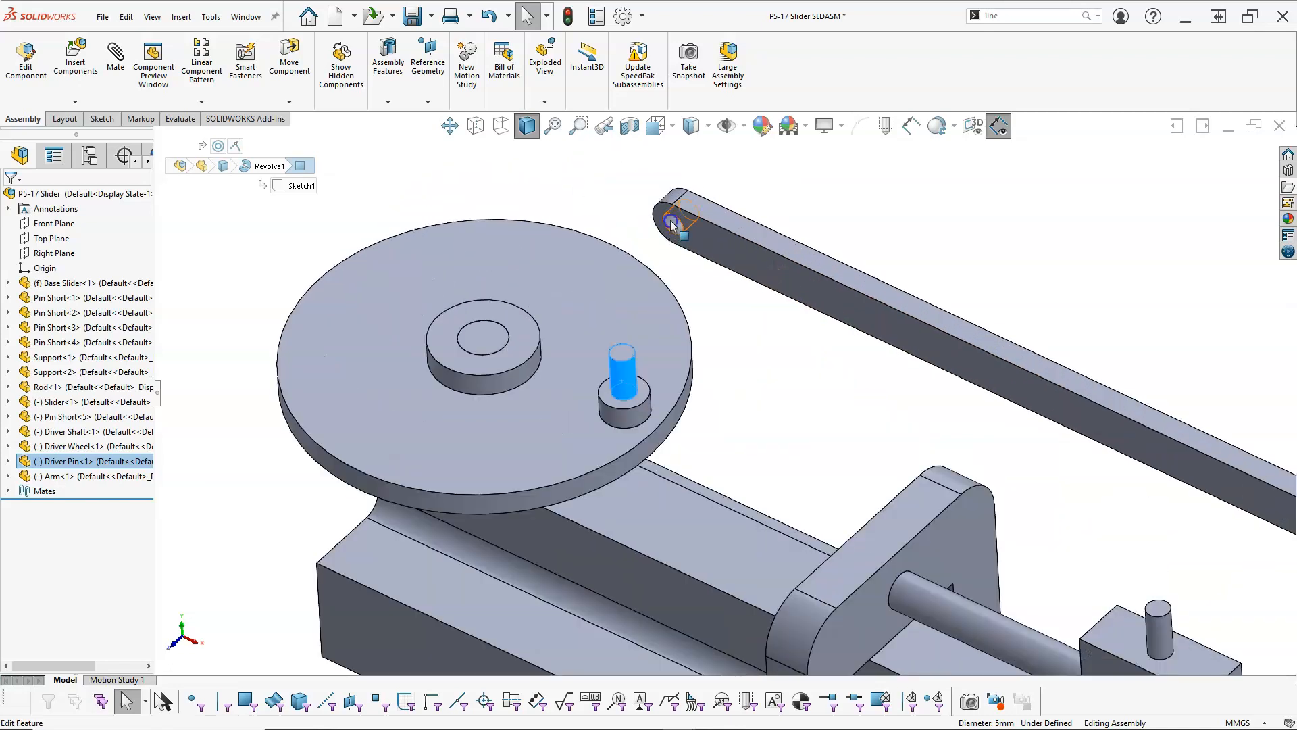
ctrl+click(670, 225)
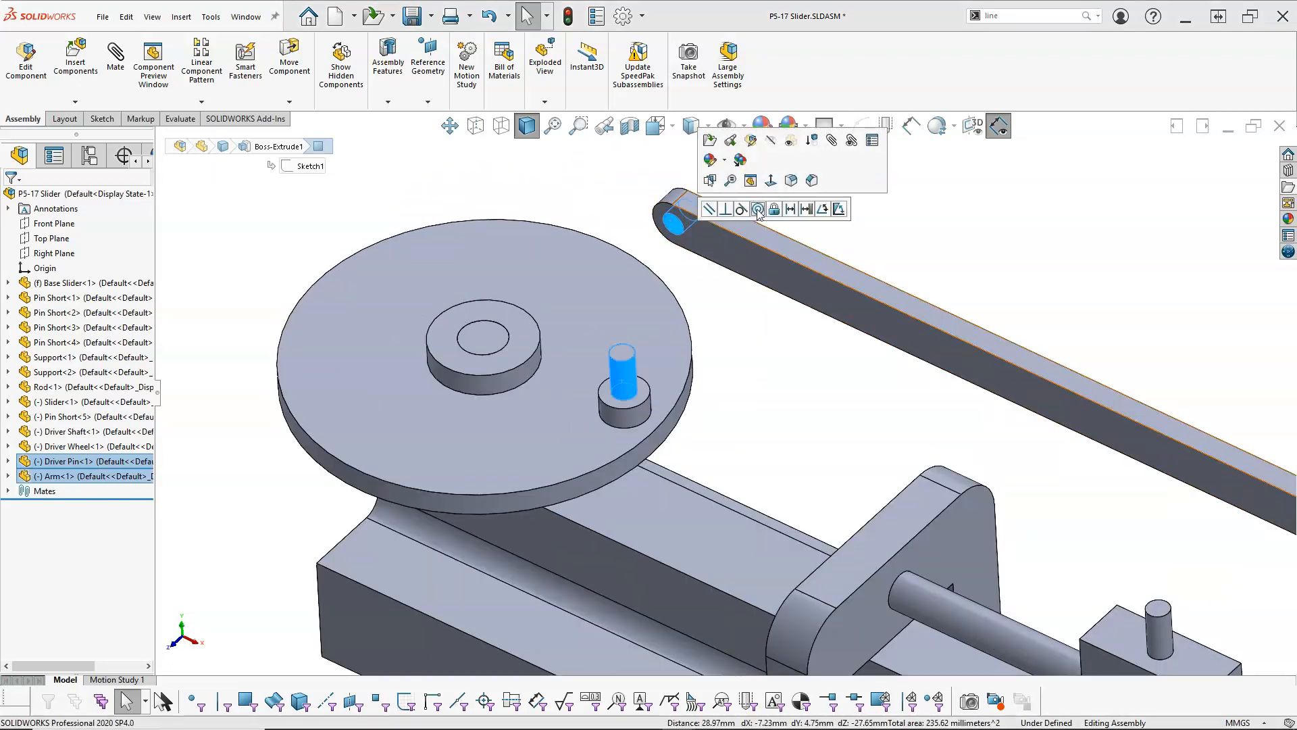
click(757, 210)
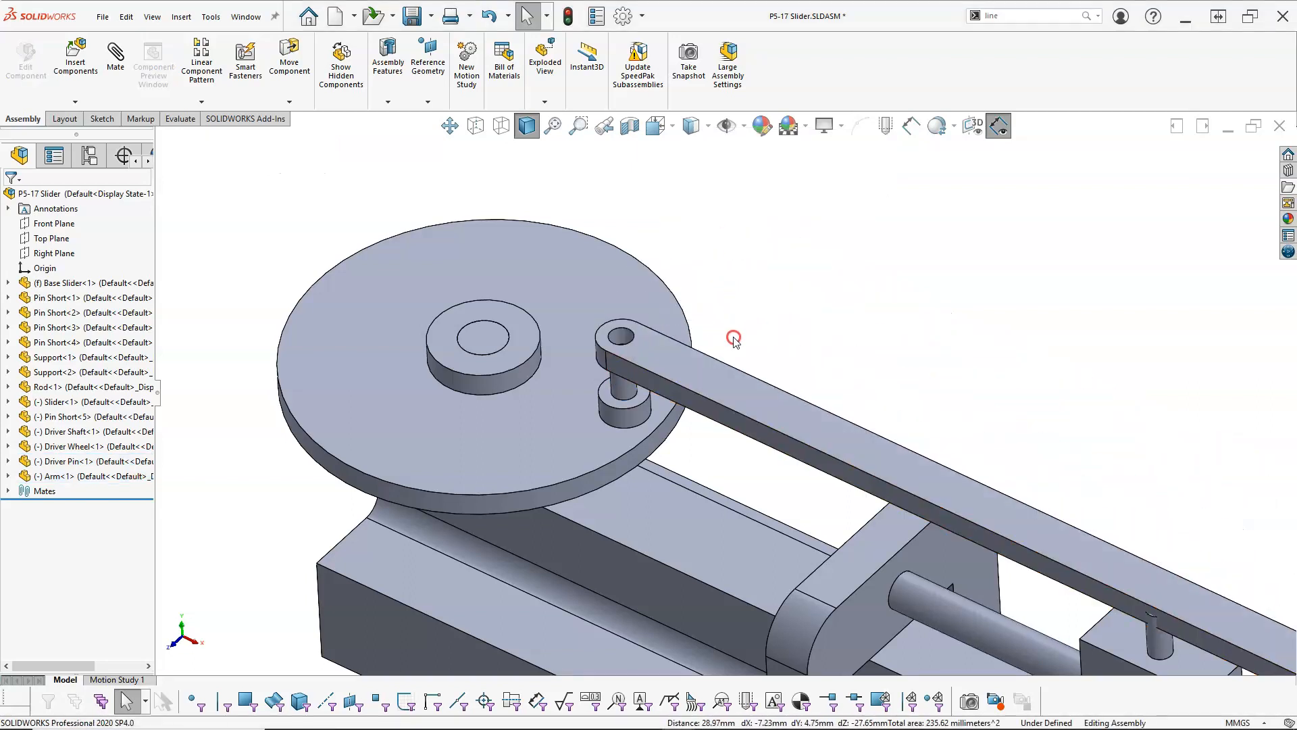
Step: Lower the arm on the driver pin and mate the pin's top face coincident with the arm's top face
scroll(735, 339, up, 3)
middle_drag(735, 338, 784, 215)
middle_drag(815, 171, 808, 315)
drag(629, 458, 627, 484)
middle_drag(693, 369, 644, 417)
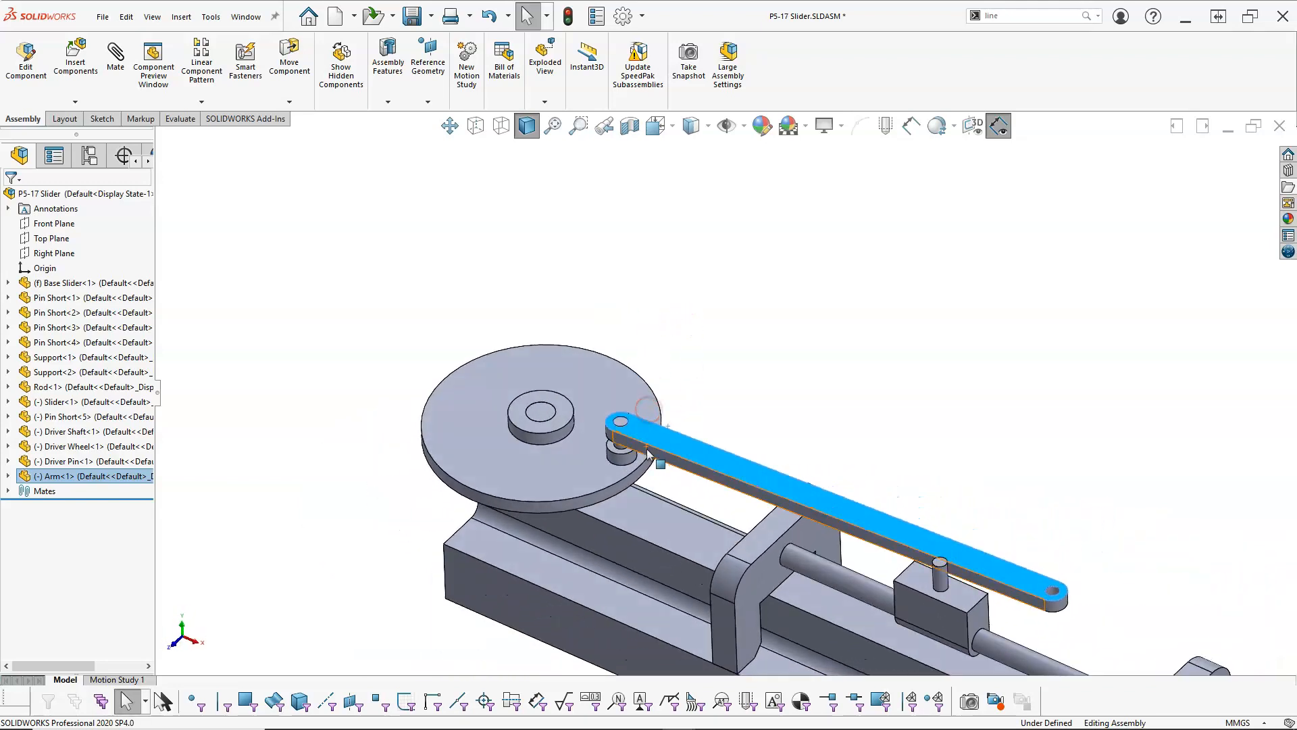
scroll(638, 436, down, 5)
click(655, 387)
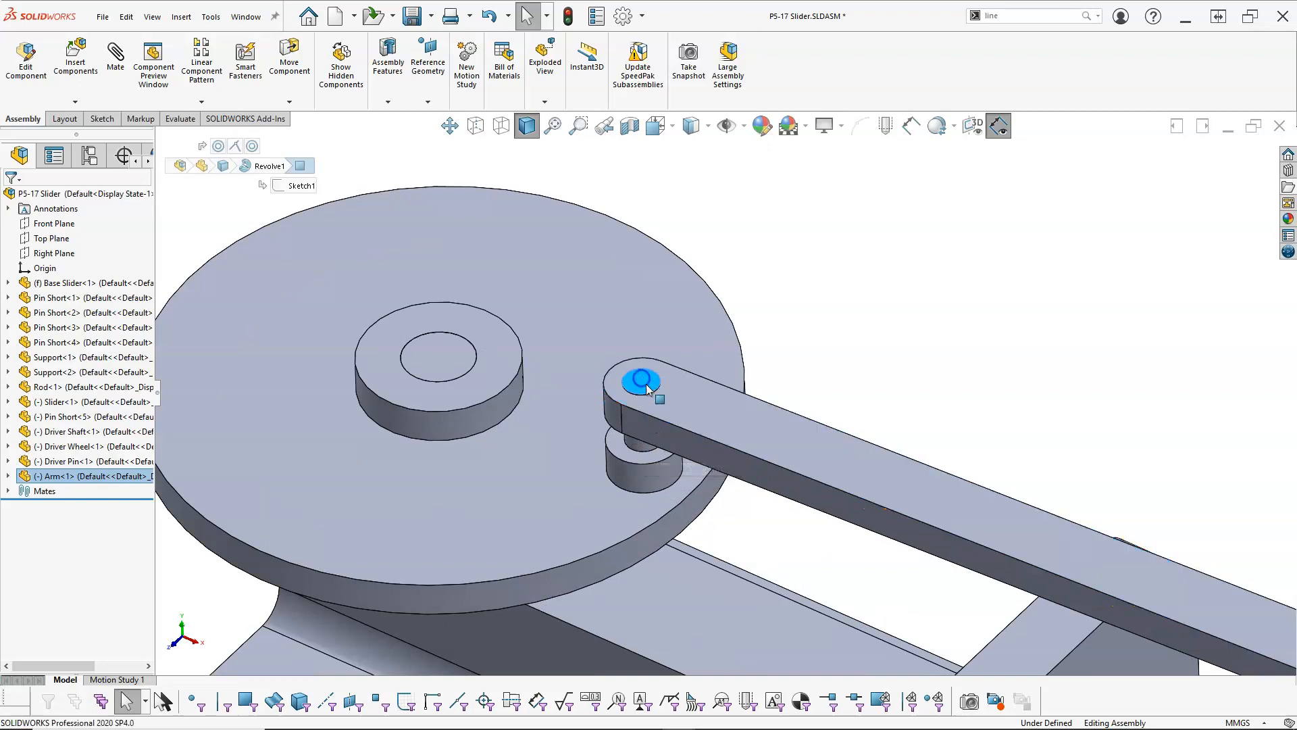
ctrl+click(684, 402)
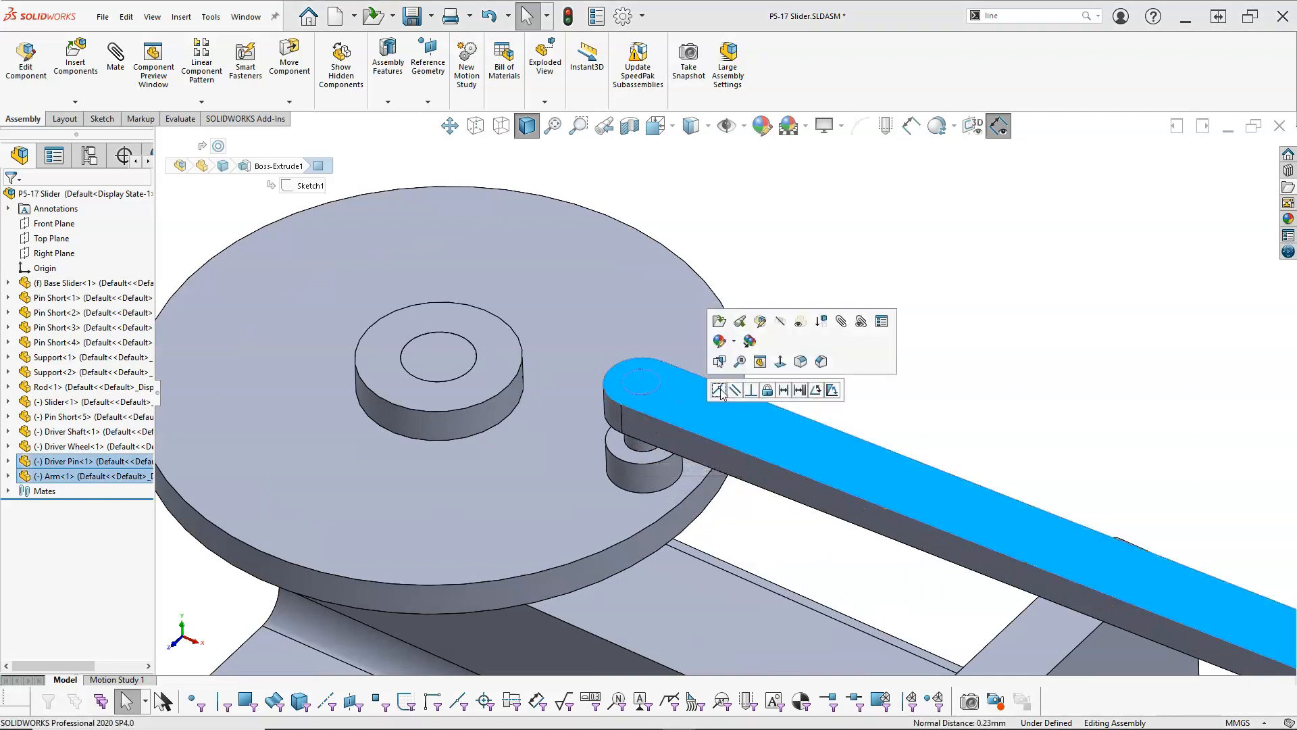
click(719, 390)
Step: Add a concentric mate between the short pin on the slider and the hole at the arm's free end
scroll(872, 376, up, 4)
scroll(1054, 530, down, 6)
click(810, 522)
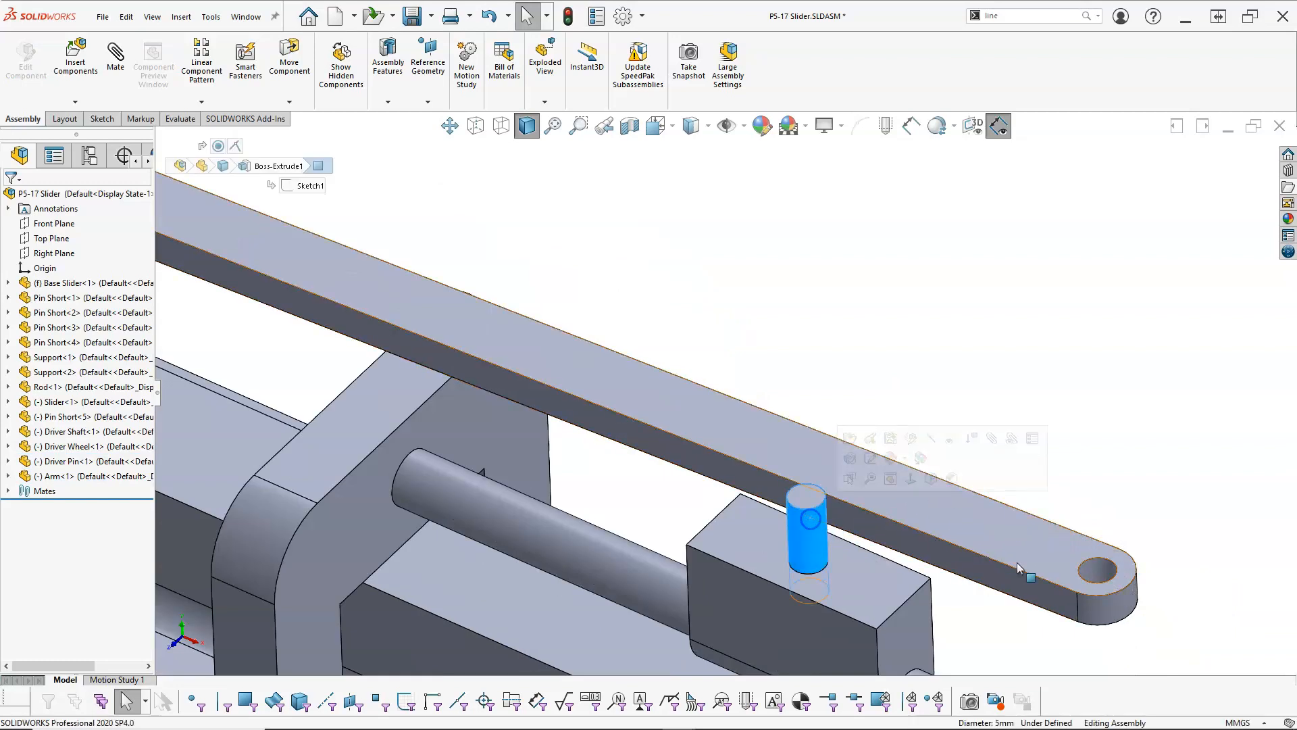
ctrl+click(1098, 571)
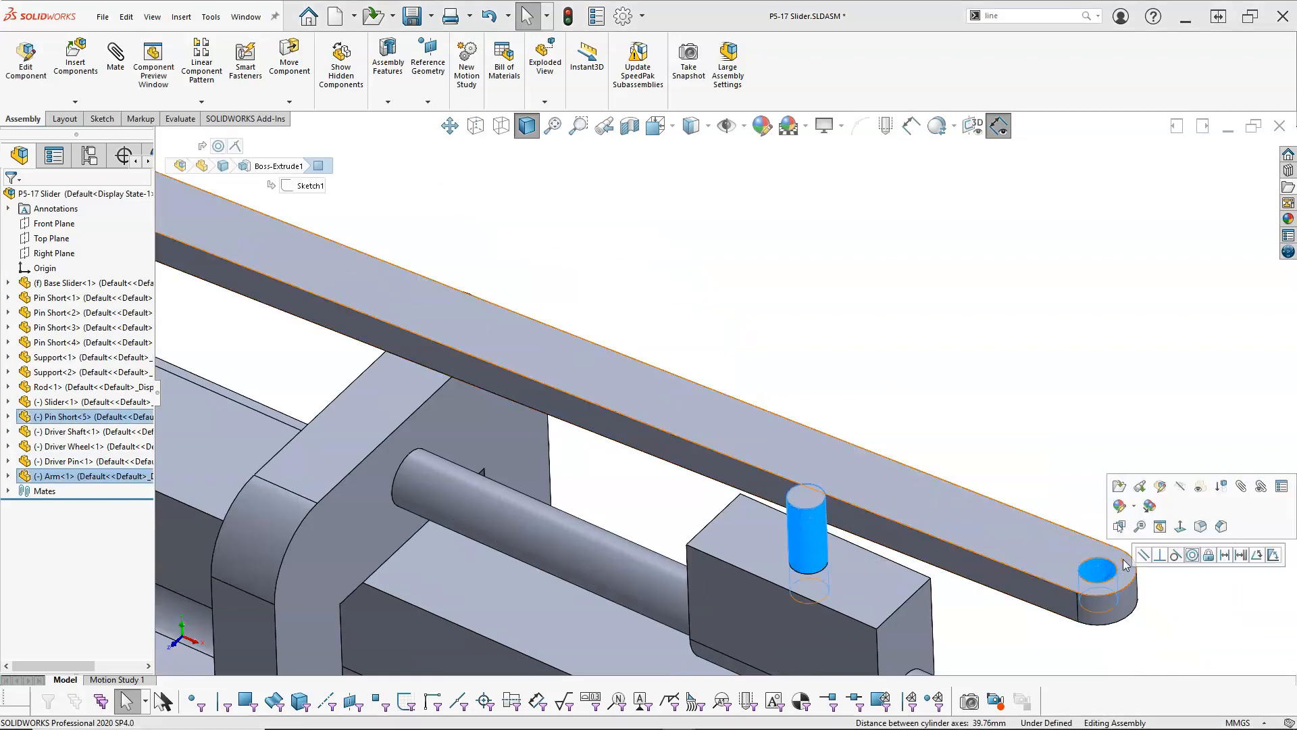
click(1193, 555)
scroll(975, 345, up, 2)
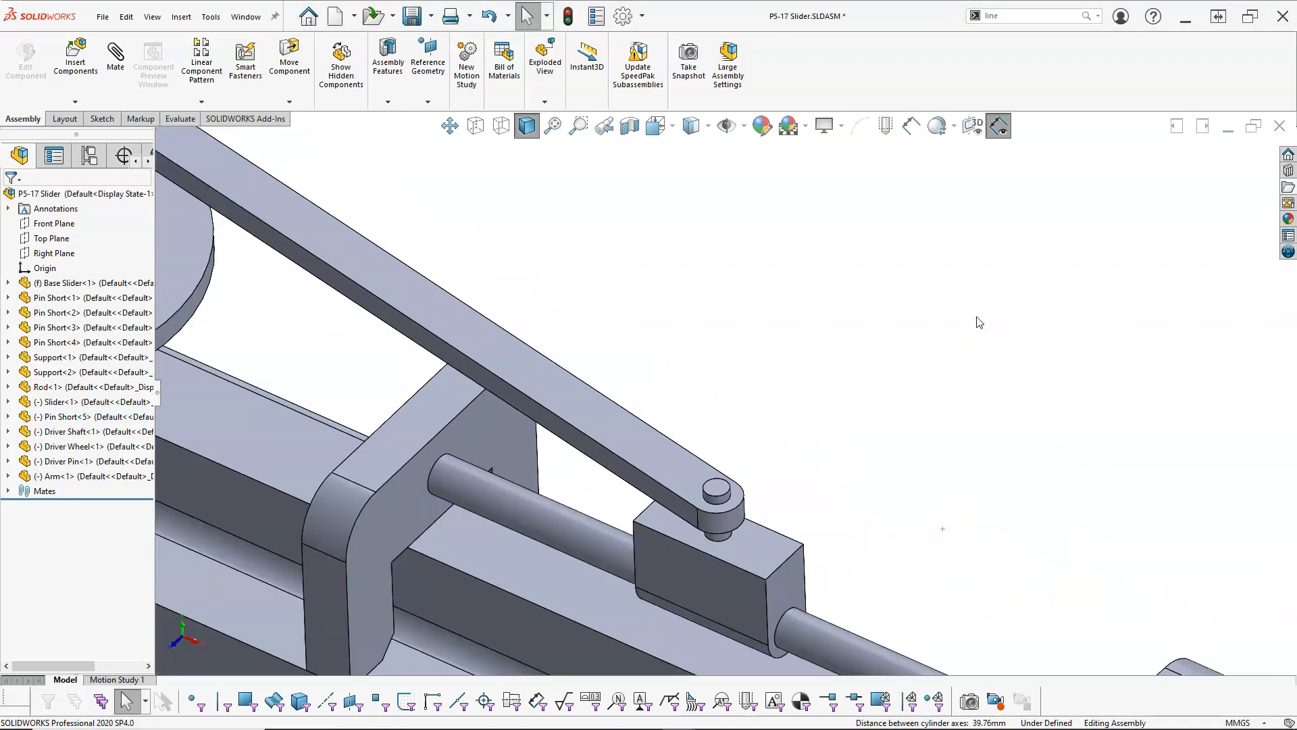
scroll(979, 323, up, 3)
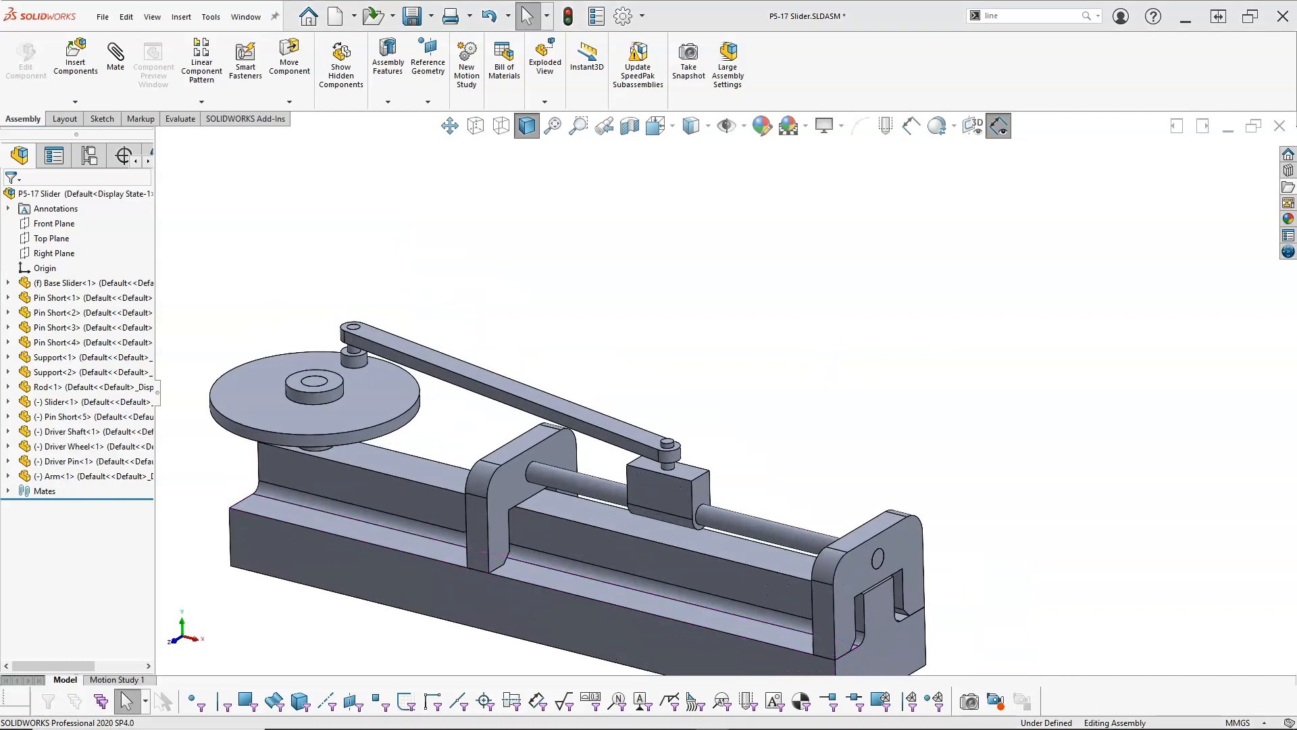
Step: Switch to the Kindle textbook and examine the arm and pin arrangement in Figure P5-17, Slider Assembly
drag(1296, 61, 694, 25)
scroll(904, 439, down, 2)
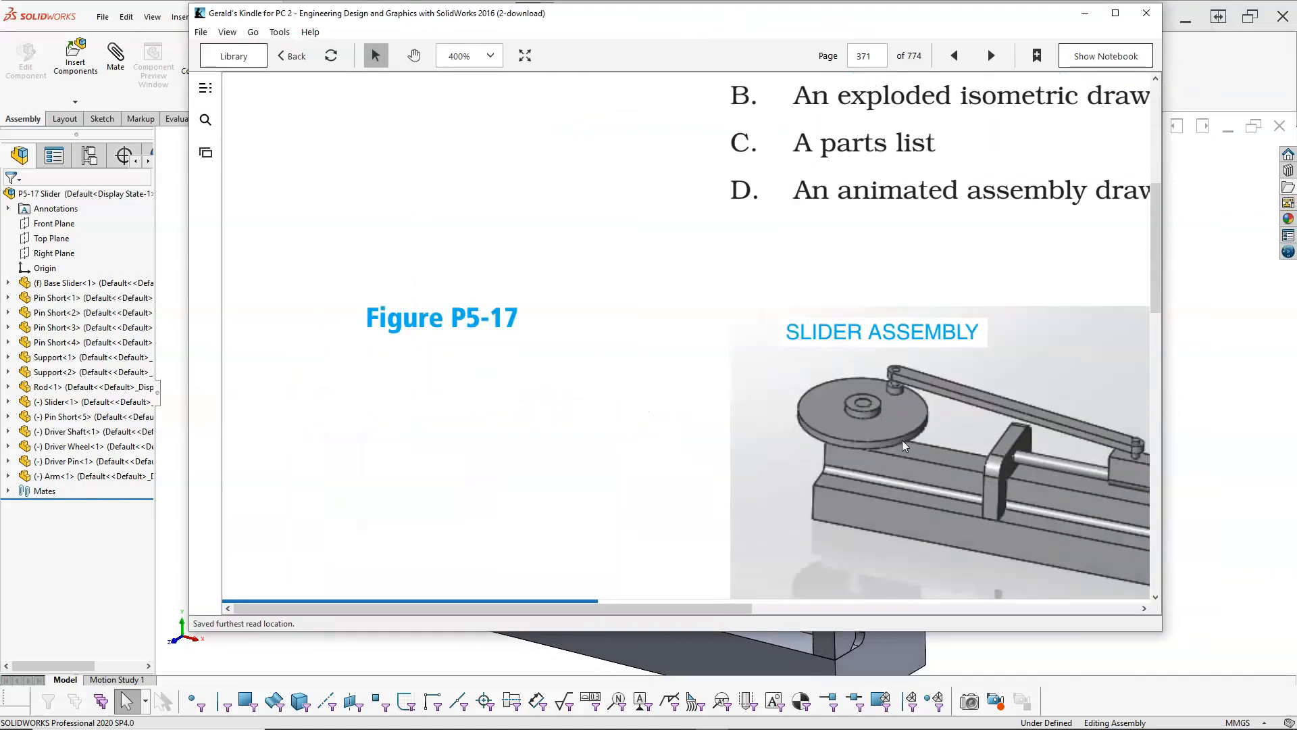
scroll(905, 446, down, 1)
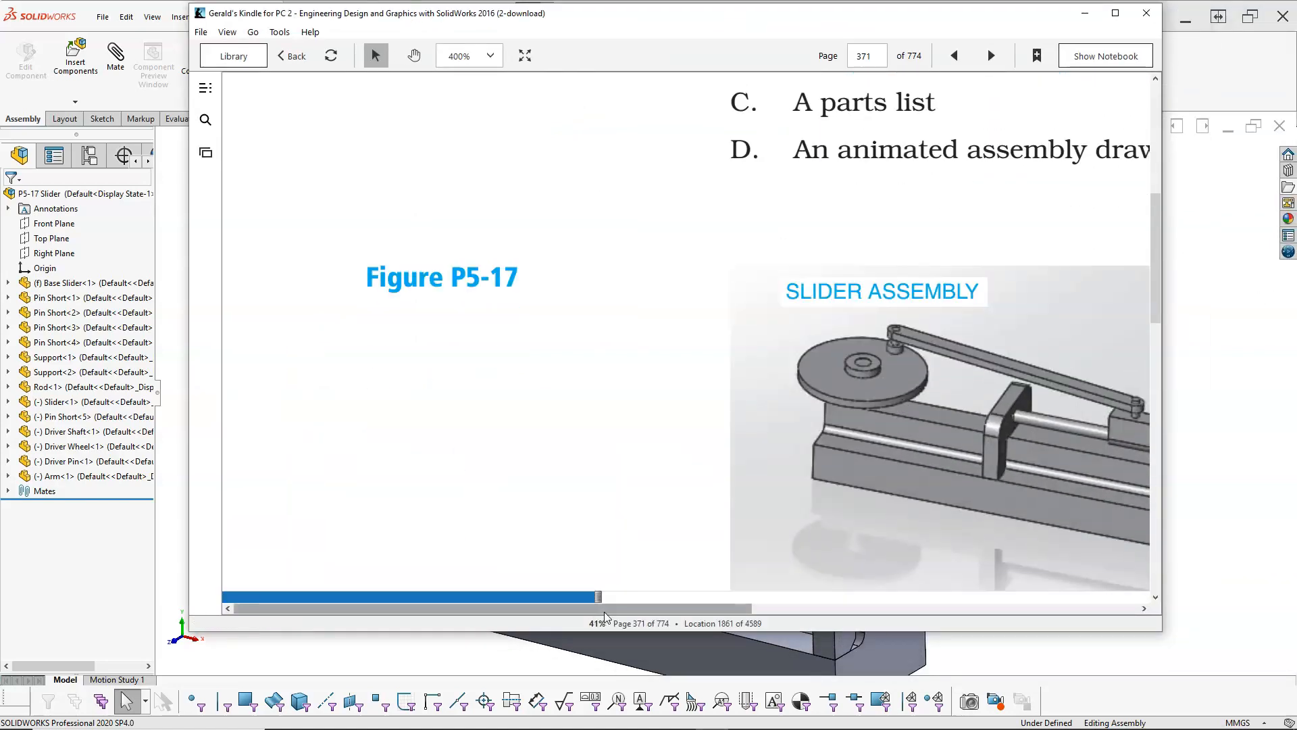
click(793, 608)
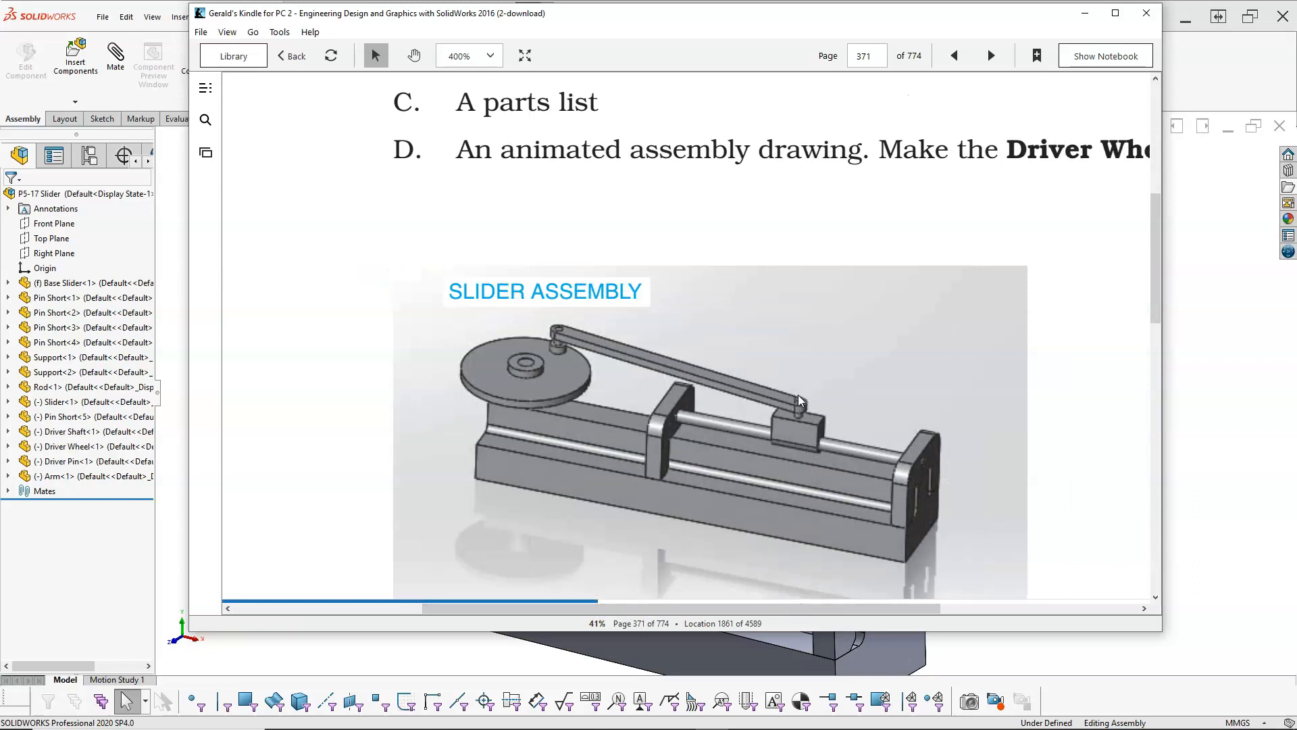
drag(643, 13, 1296, 78)
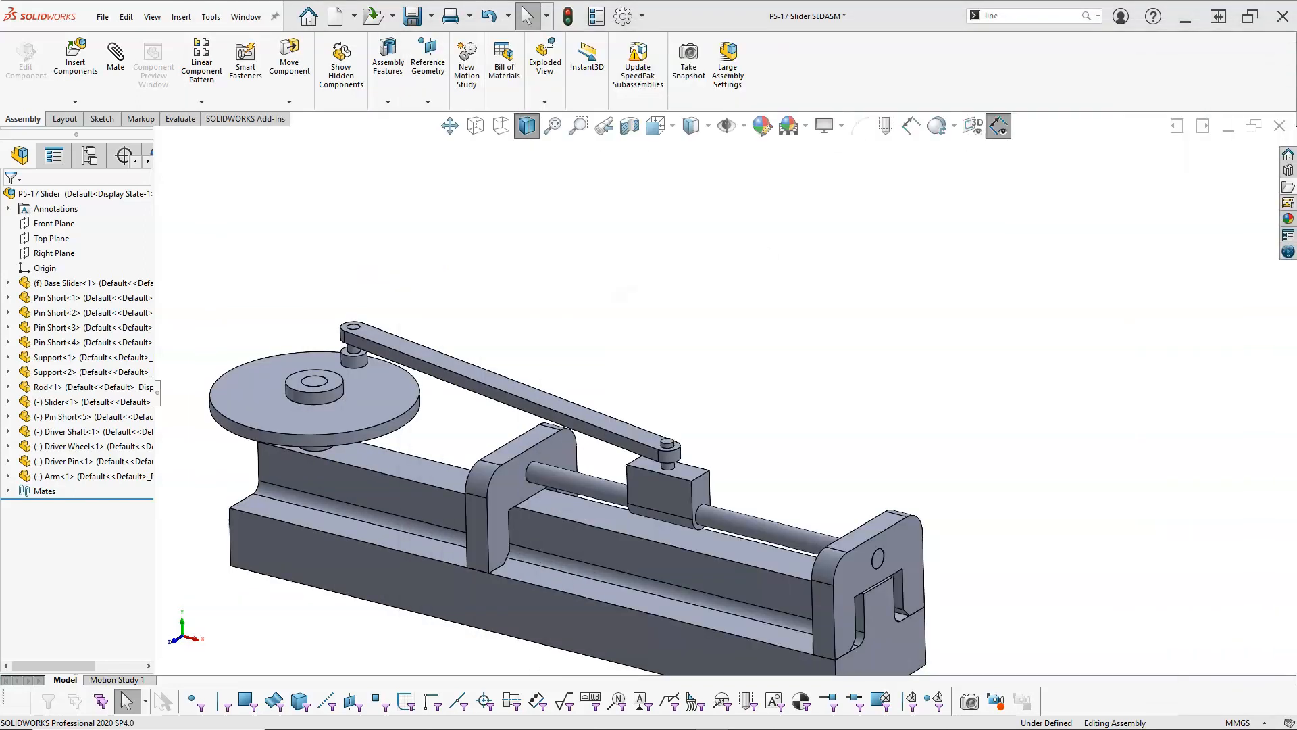
Step: Return to SOLIDWORKS, show the isometric view and turn the driver wheel to check how the arm drives the slider
click(930, 258)
key(ctrl+7)
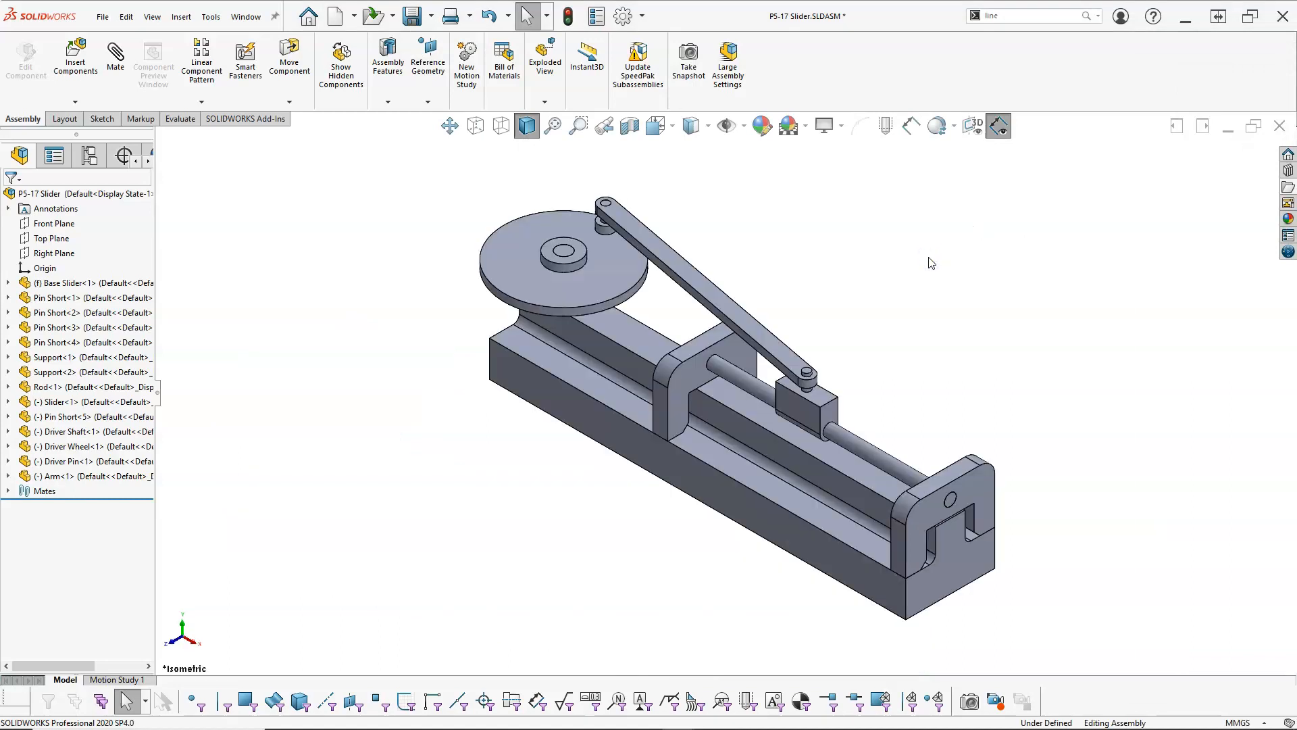
mouse_move(589, 301)
mouse_down()
mouse_move(508, 272)
mouse_move(520, 214)
mouse_move(481, 240)
mouse_move(554, 274)
mouse_move(524, 258)
mouse_move(508, 268)
mouse_move(541, 289)
mouse_move(555, 284)
mouse_move(531, 280)
mouse_move(541, 231)
mouse_move(601, 225)
mouse_move(608, 297)
mouse_move(578, 299)
mouse_move(618, 264)
mouse_move(599, 245)
mouse_move(605, 288)
mouse_move(573, 300)
mouse_up()
key(Escape)
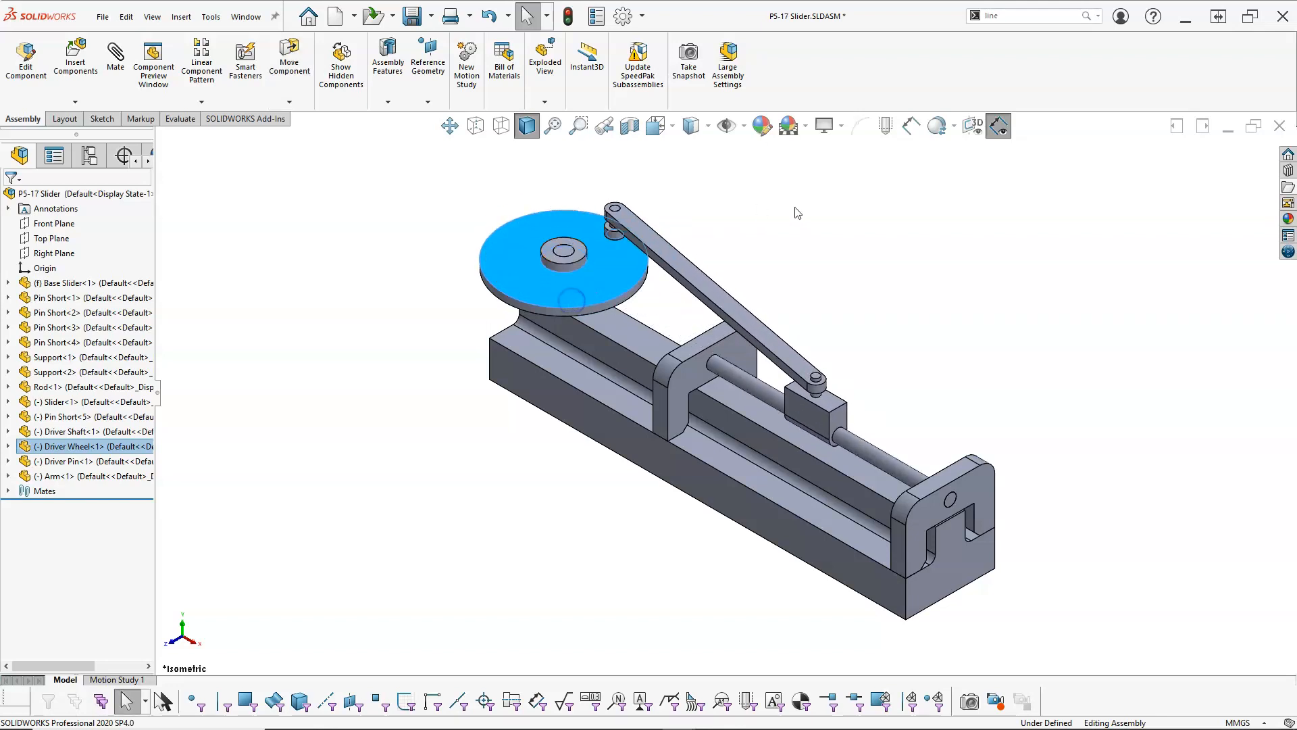
middle_drag(800, 218, 822, 251)
drag(558, 299, 573, 290)
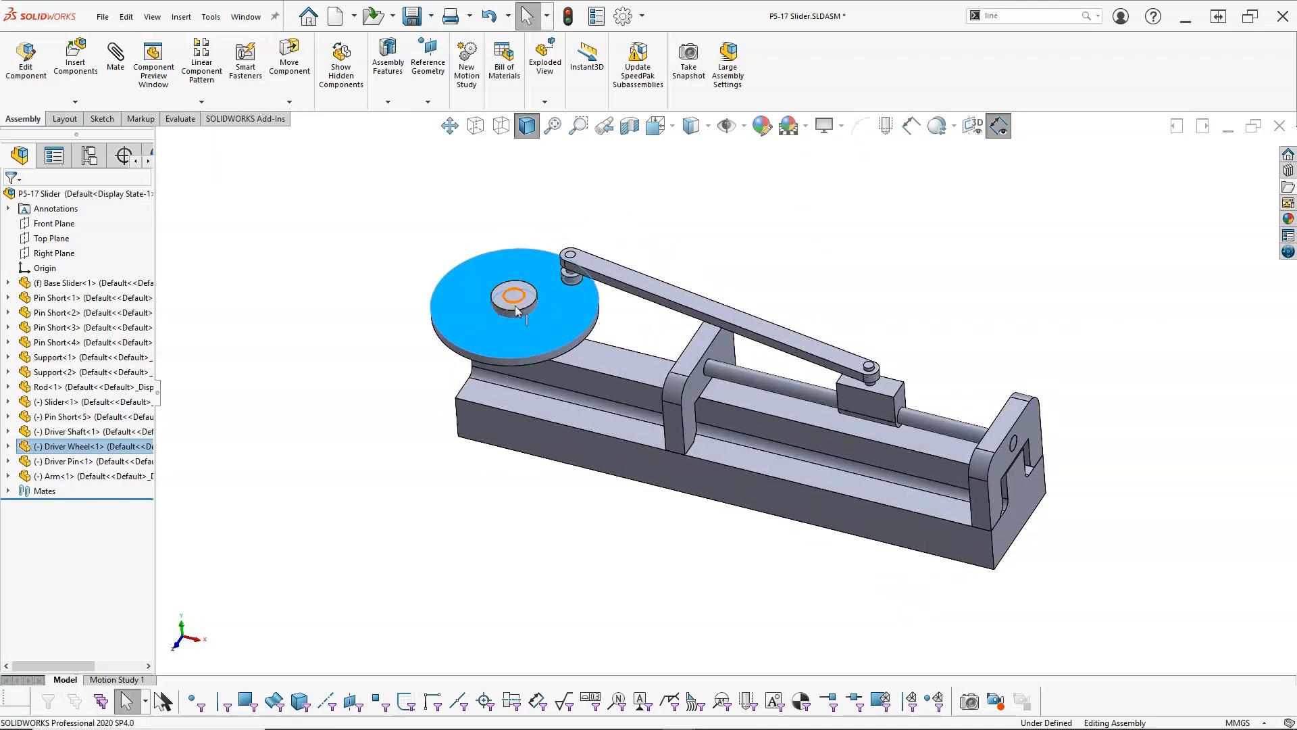
click(360, 260)
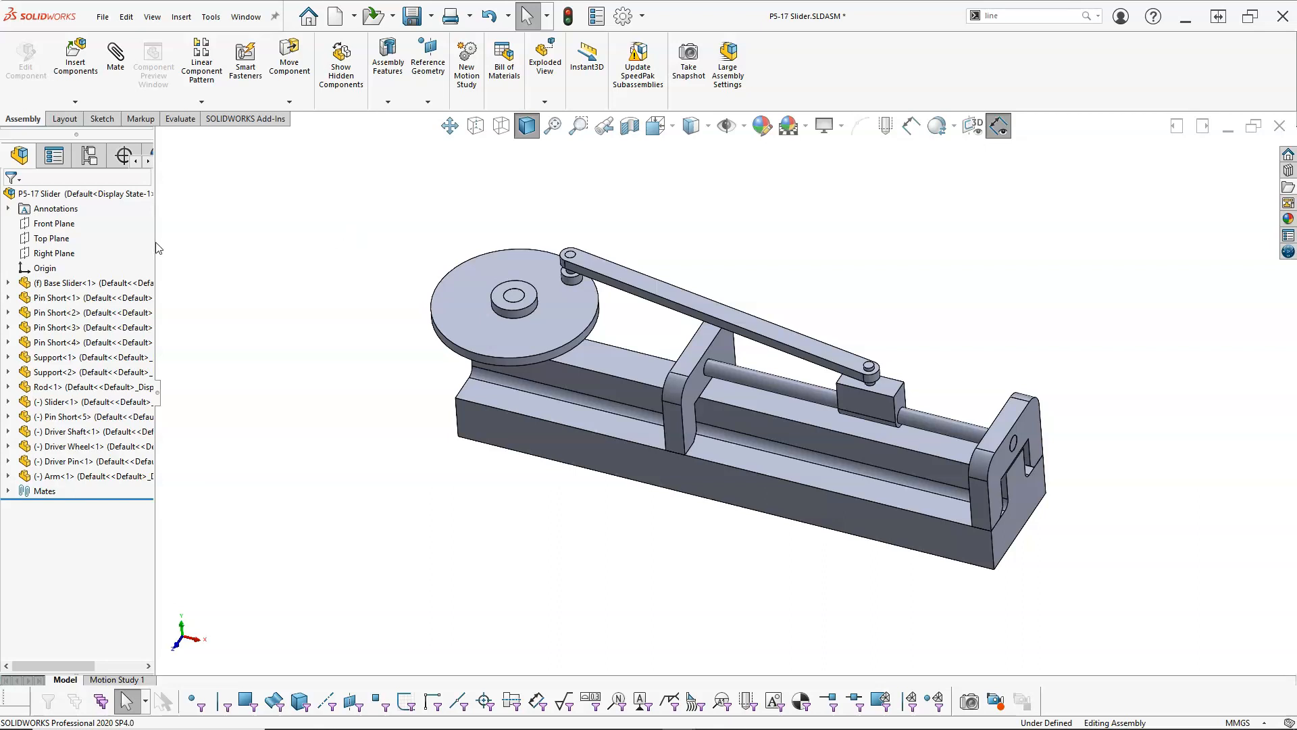
Step: Add a new configuration named static to the P5-17 Slider assembly
drag(156, 249, 184, 248)
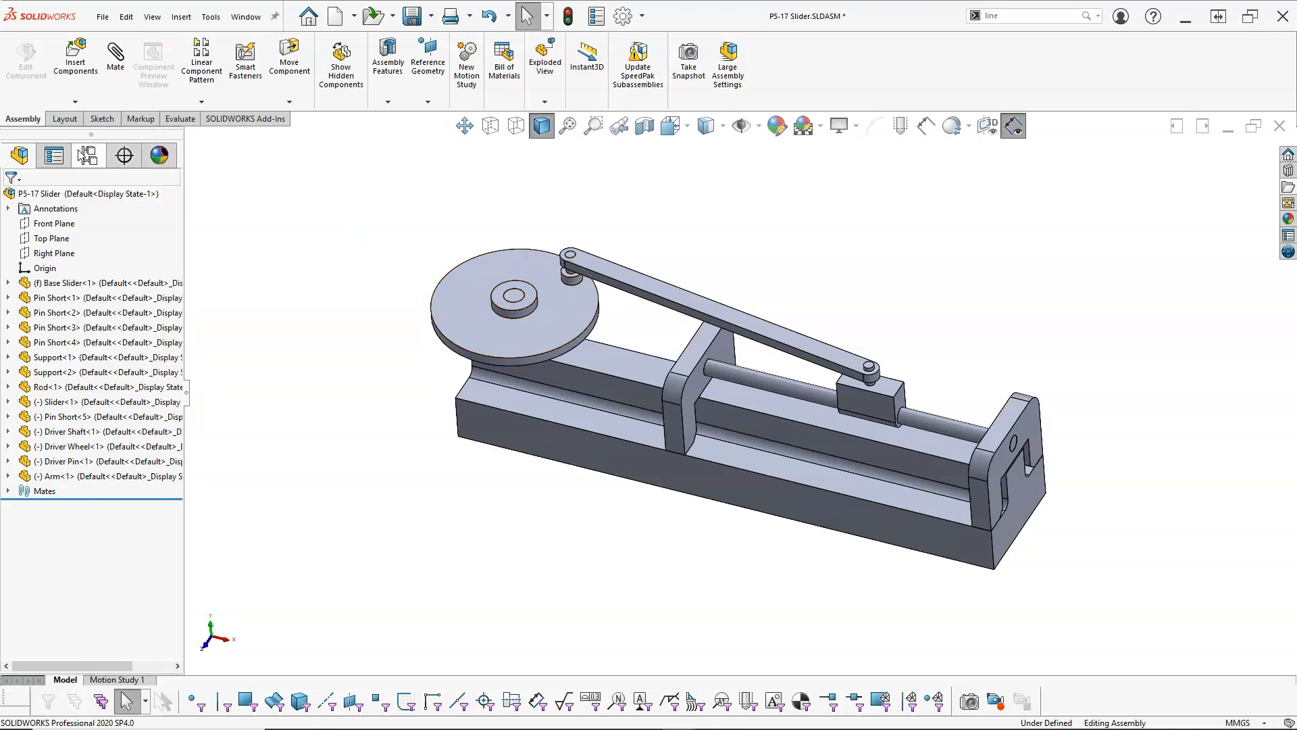
click(87, 157)
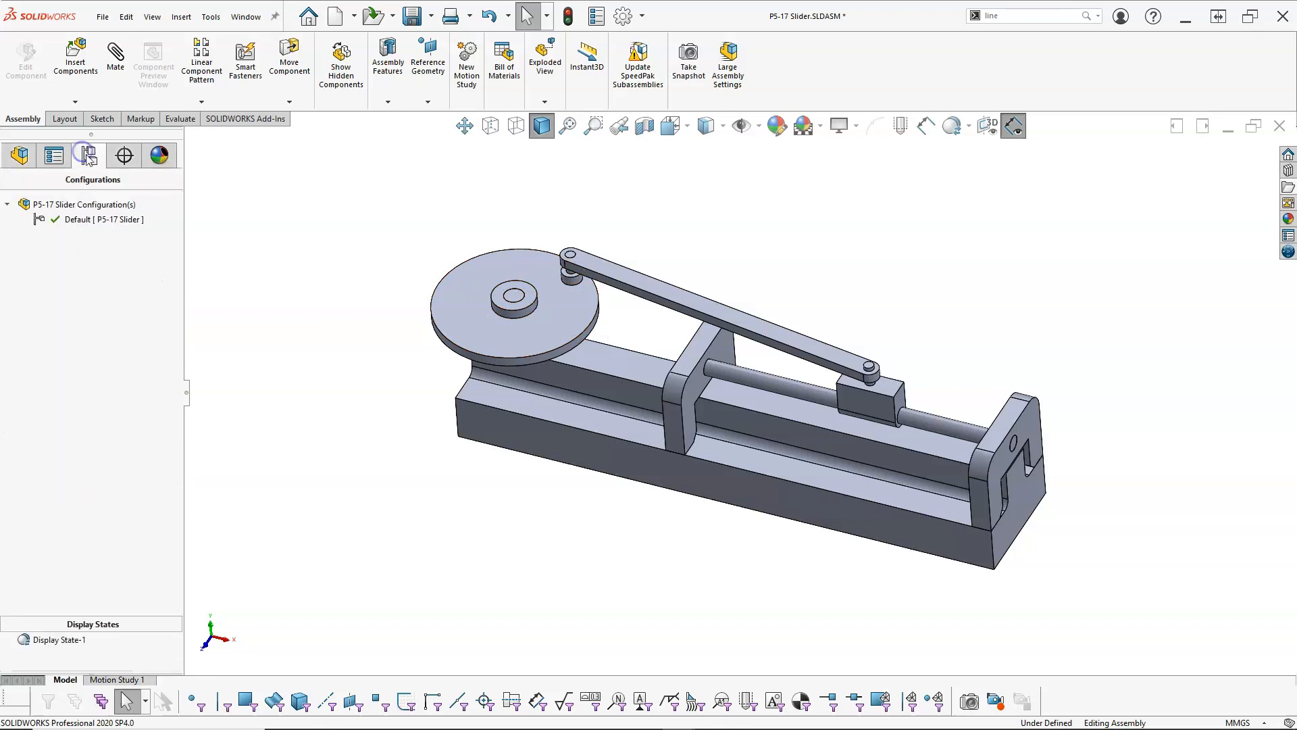
right_click(82, 252)
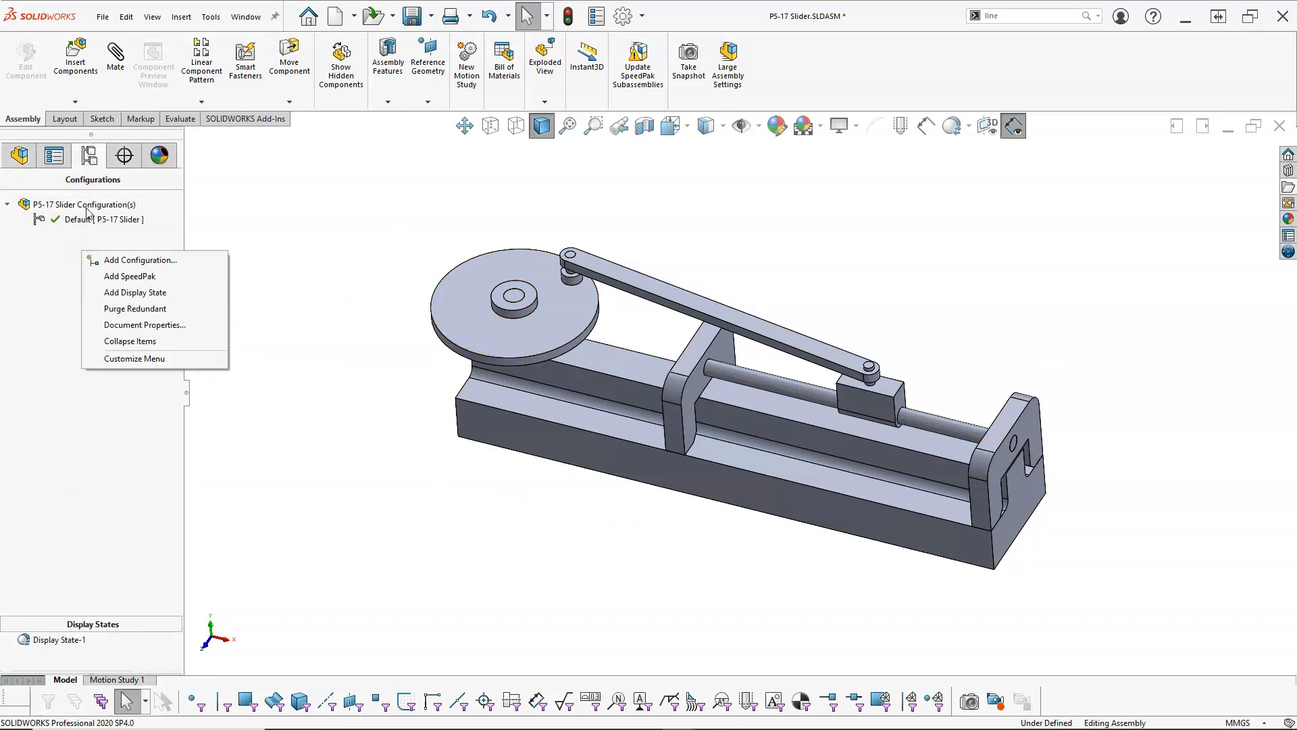
click(119, 259)
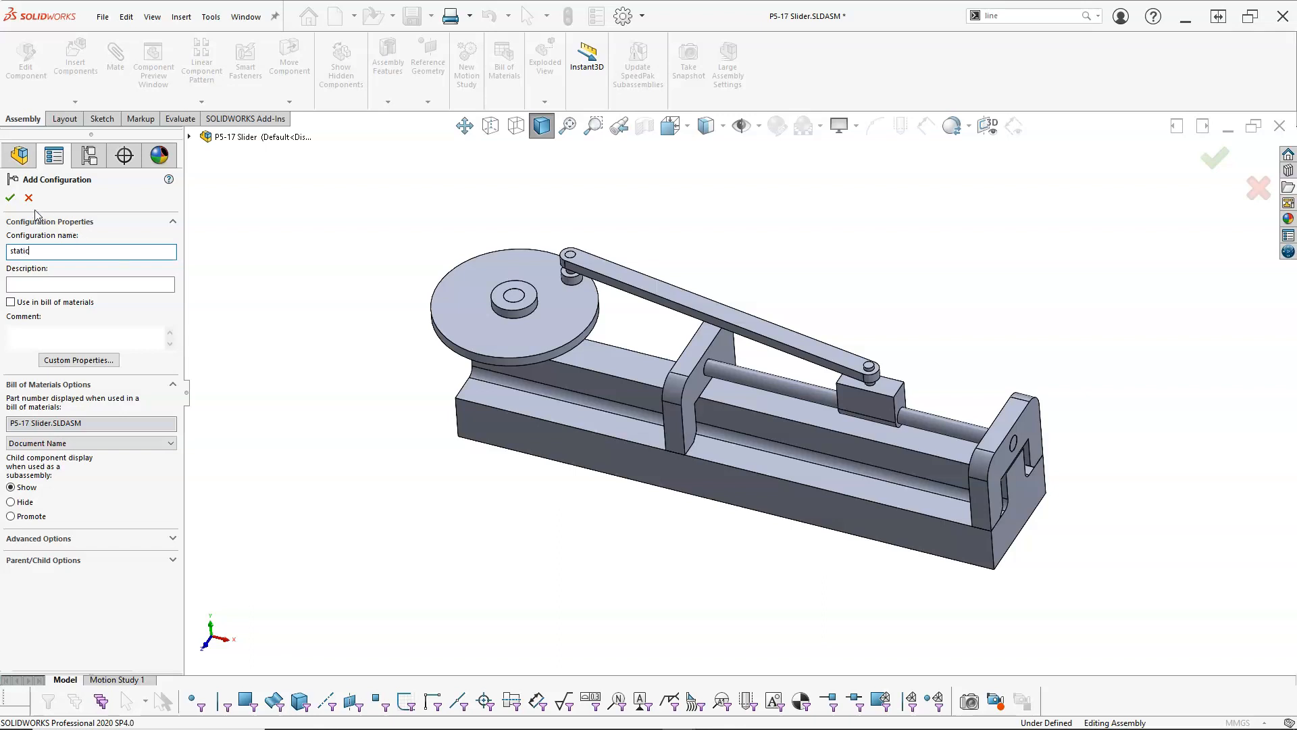
click(11, 197)
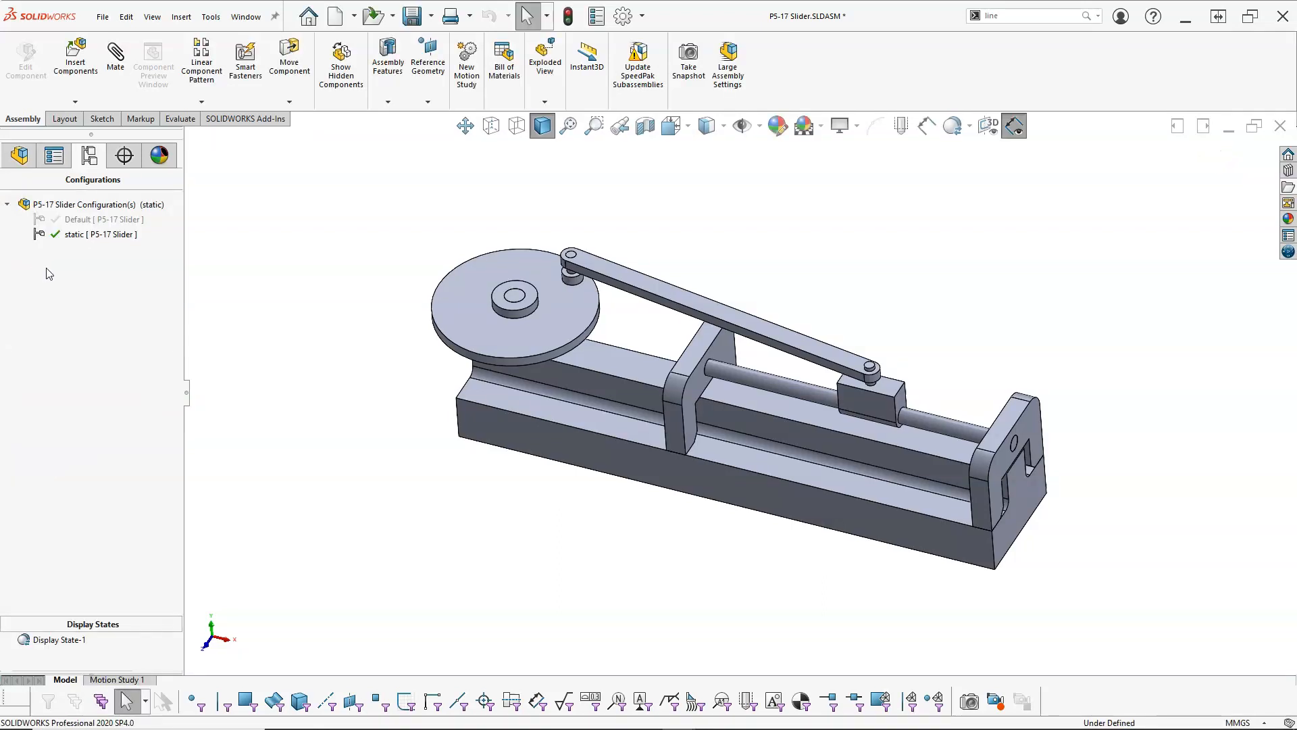
Step: In the static configuration, add a parallel mate between the arm's Top Plane and the assembly's Front Plane
click(20, 156)
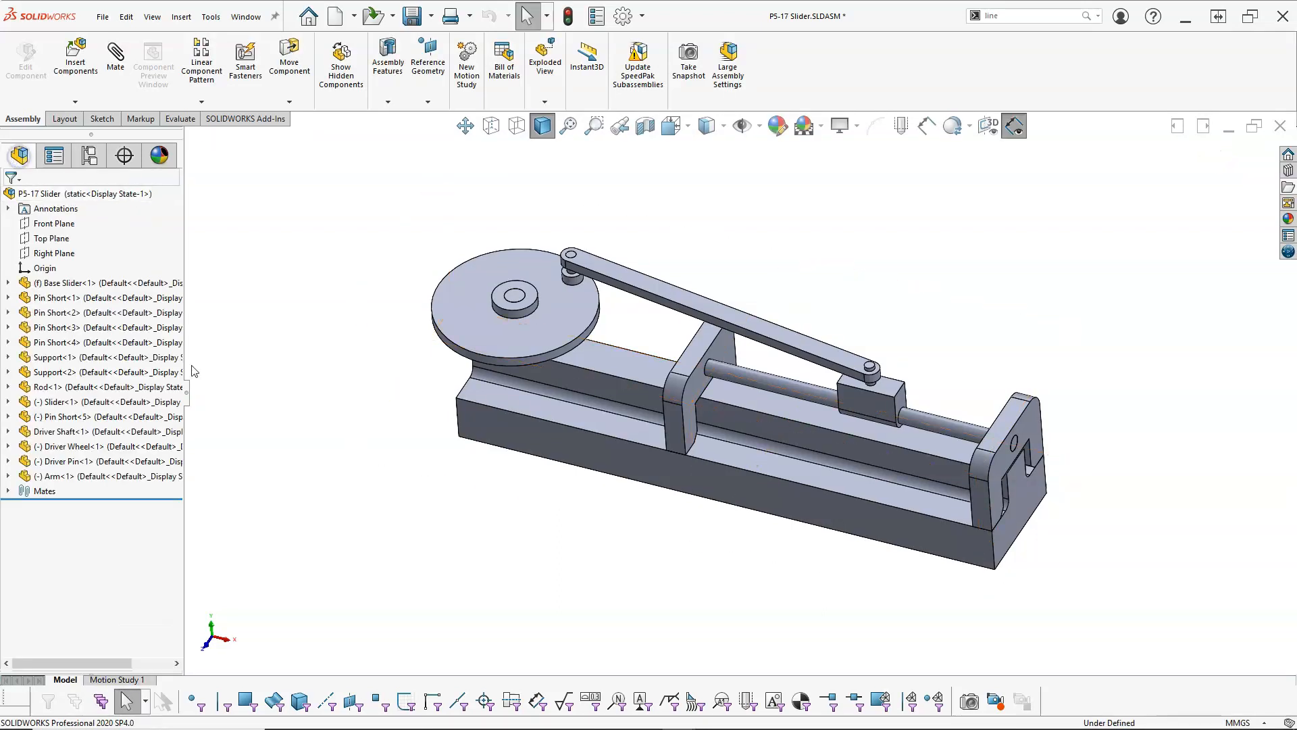
mouse_move(389, 340)
middle_down()
mouse_move(392, 312)
mouse_move(365, 284)
mouse_move(376, 343)
middle_up()
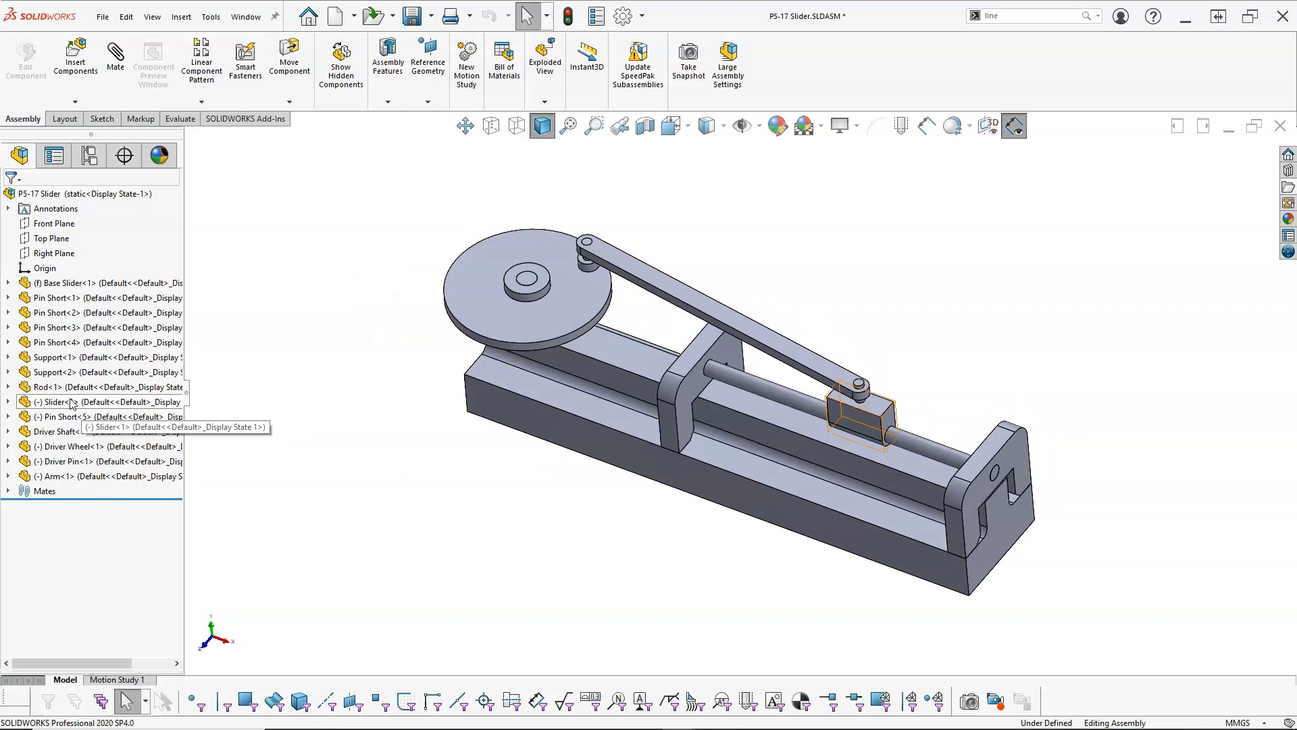
mouse_move(72, 404)
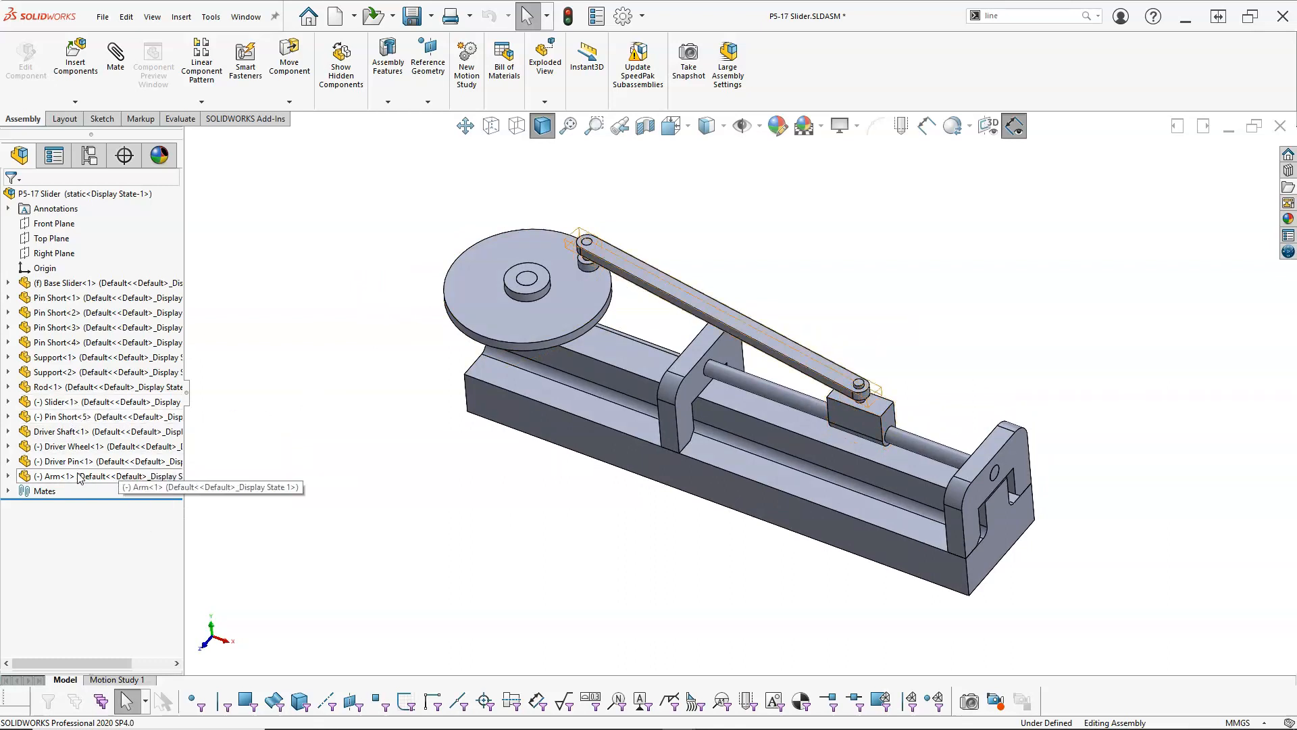
click(7, 477)
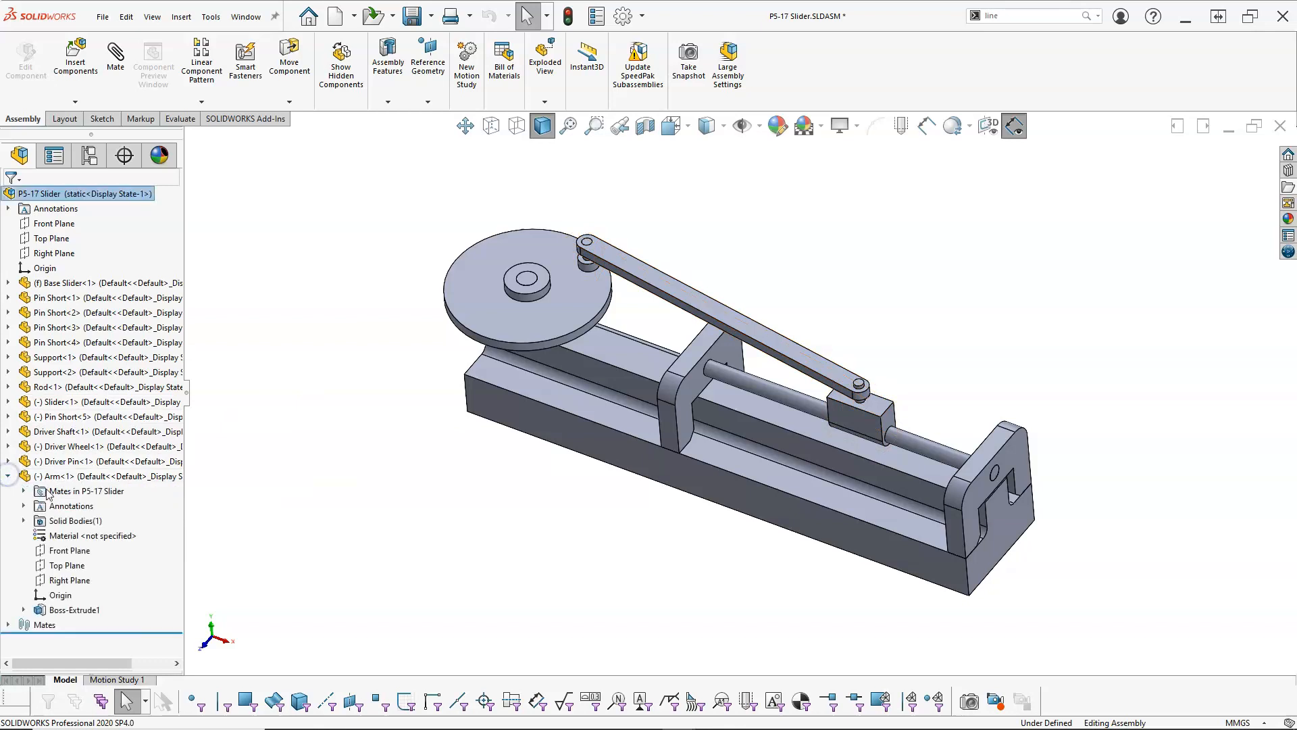
click(69, 580)
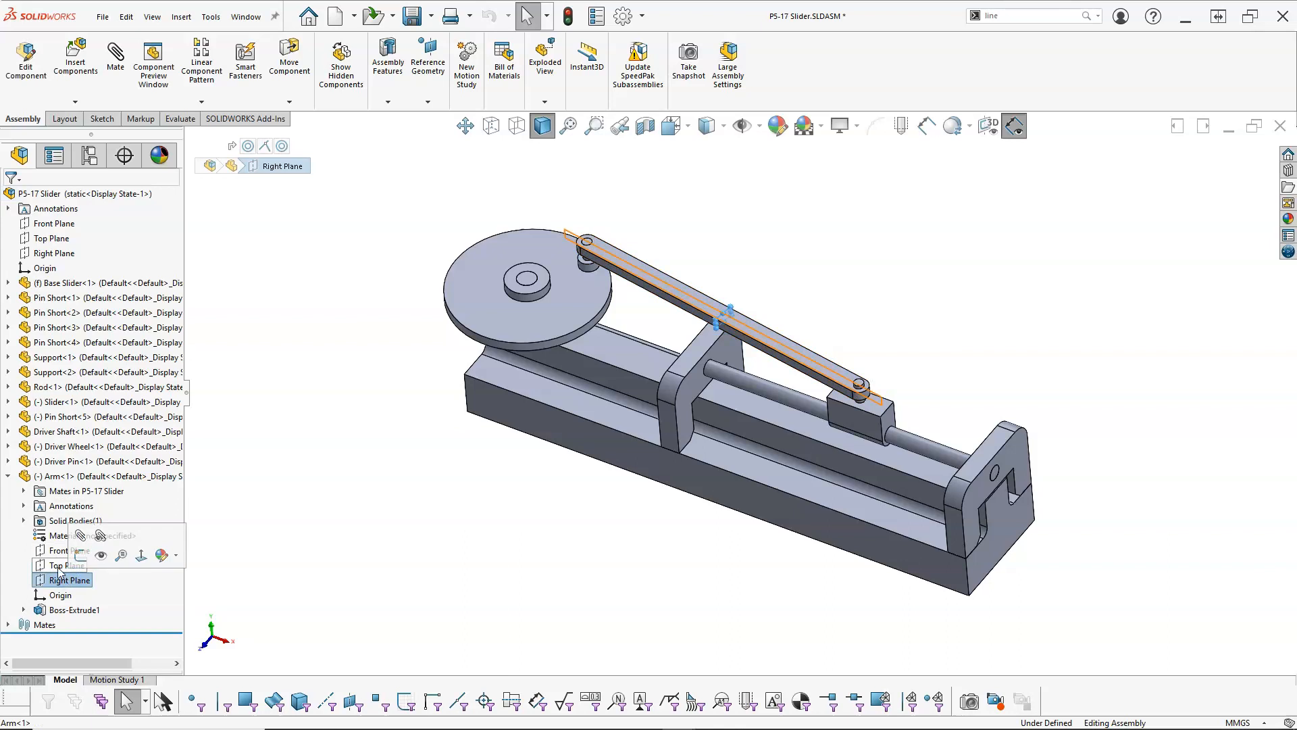
click(58, 567)
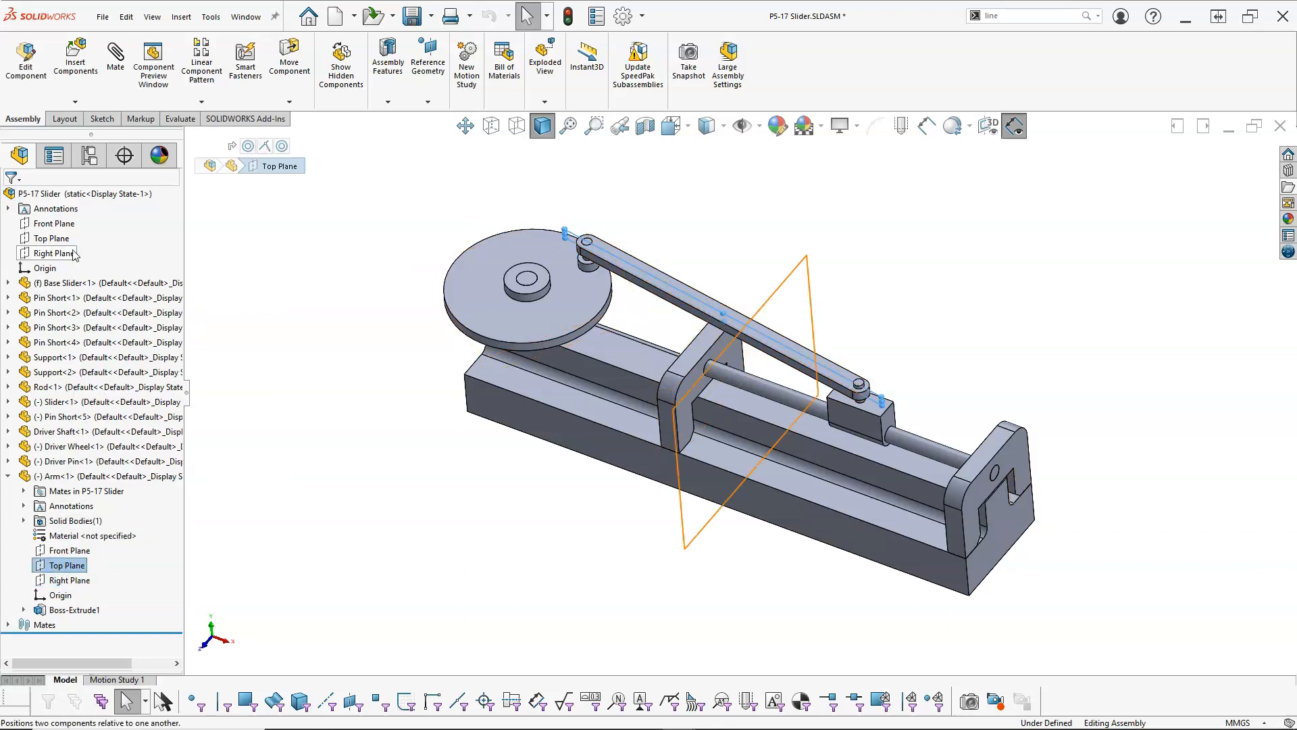
ctrl+click(59, 225)
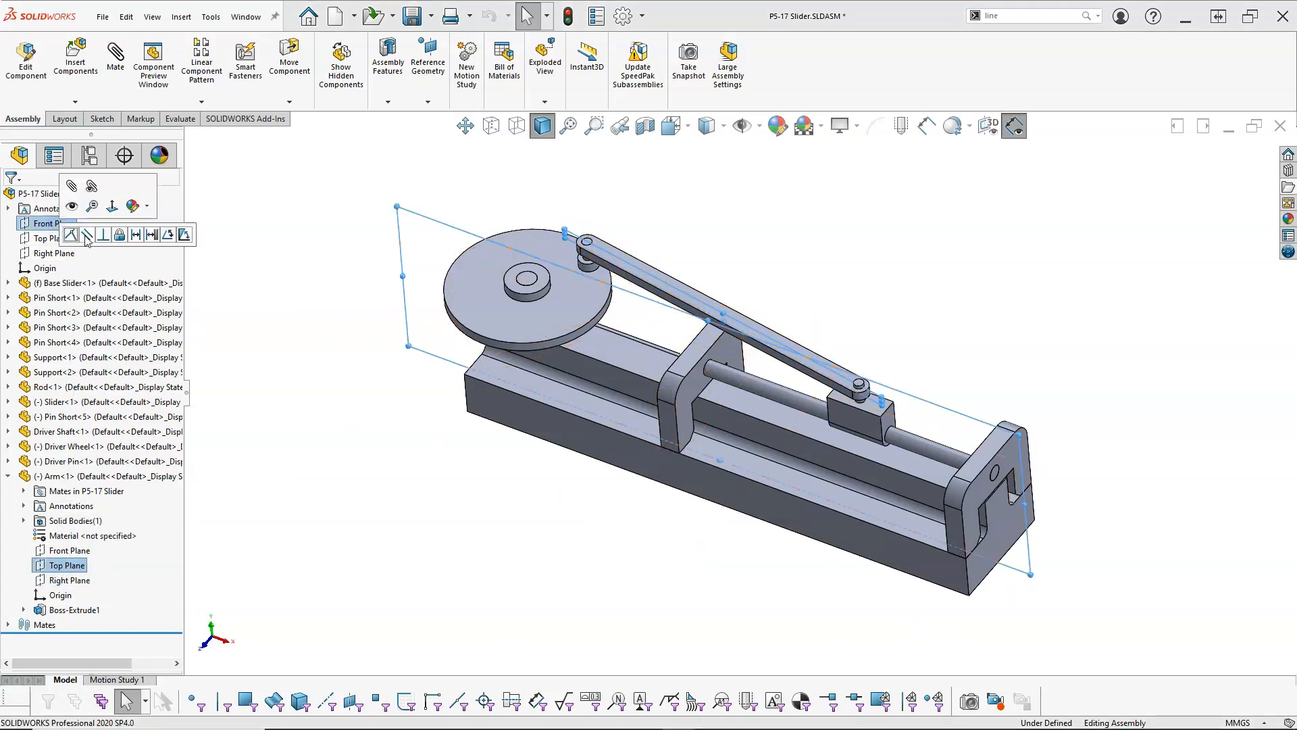
click(86, 235)
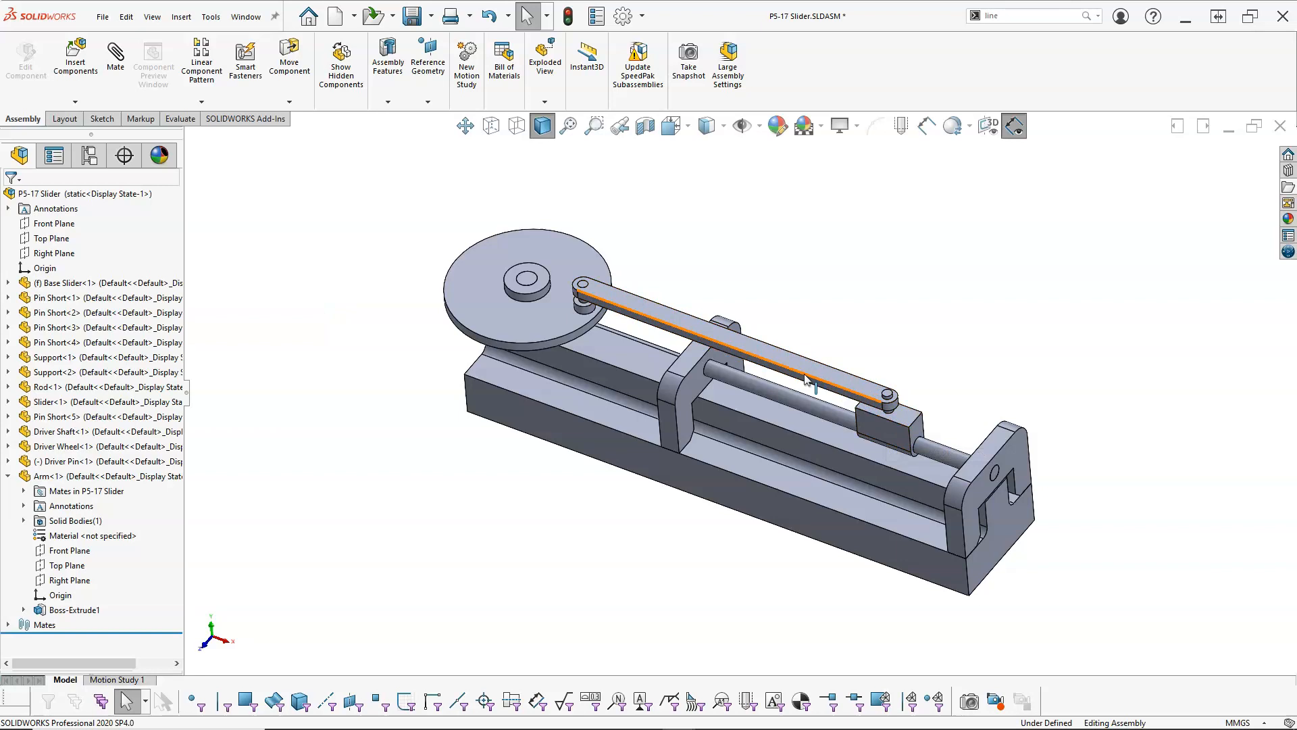
mouse_move(724, 261)
middle_down()
mouse_move(723, 189)
mouse_move(710, 231)
mouse_move(723, 246)
middle_up()
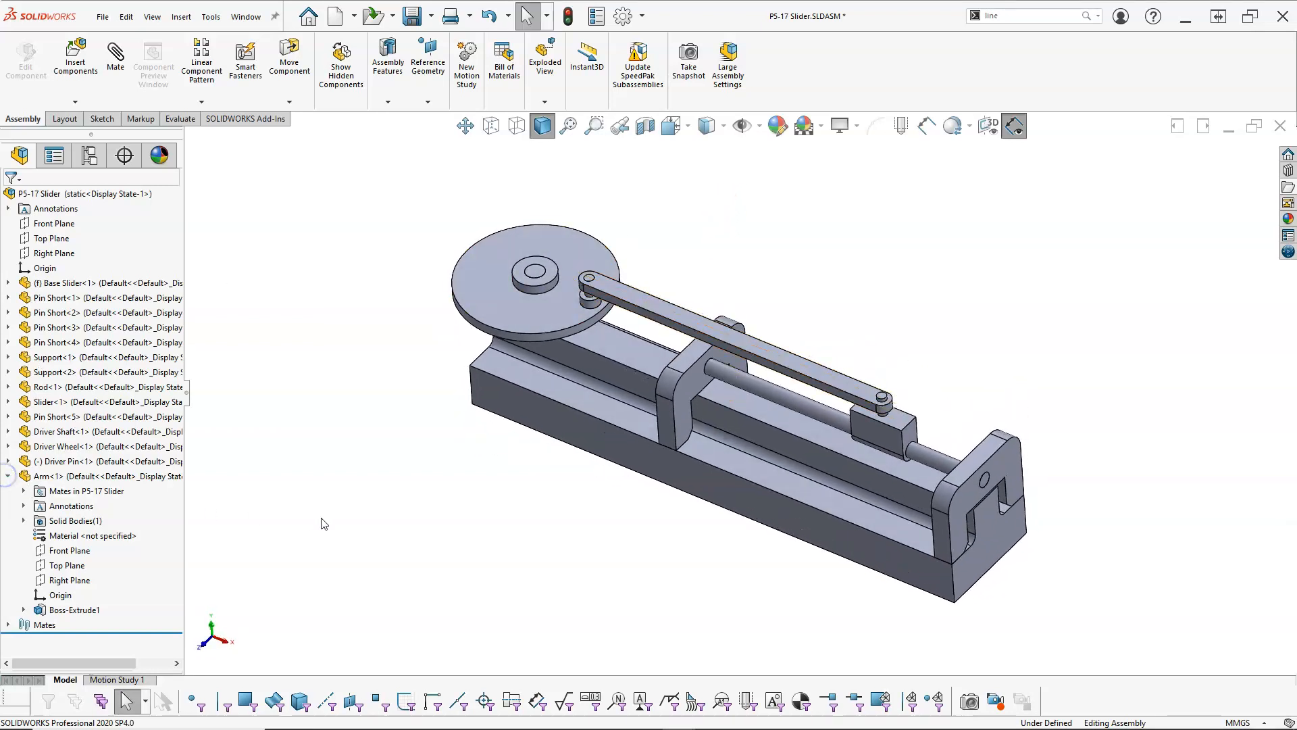
click(8, 476)
click(277, 526)
middle_drag(337, 419, 346, 428)
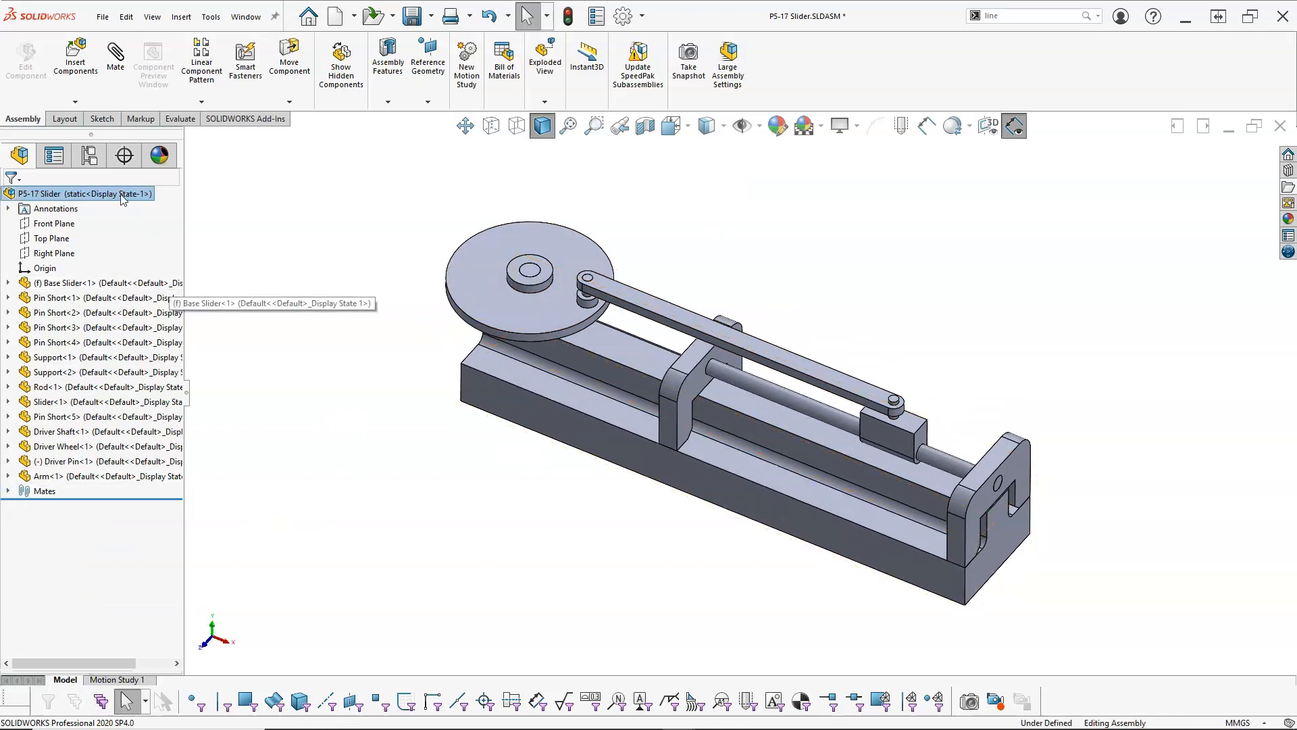
Step: Alternate between the Default and static configurations, turning the driver wheel in Default to compare their behaviour, and finish in static
click(90, 155)
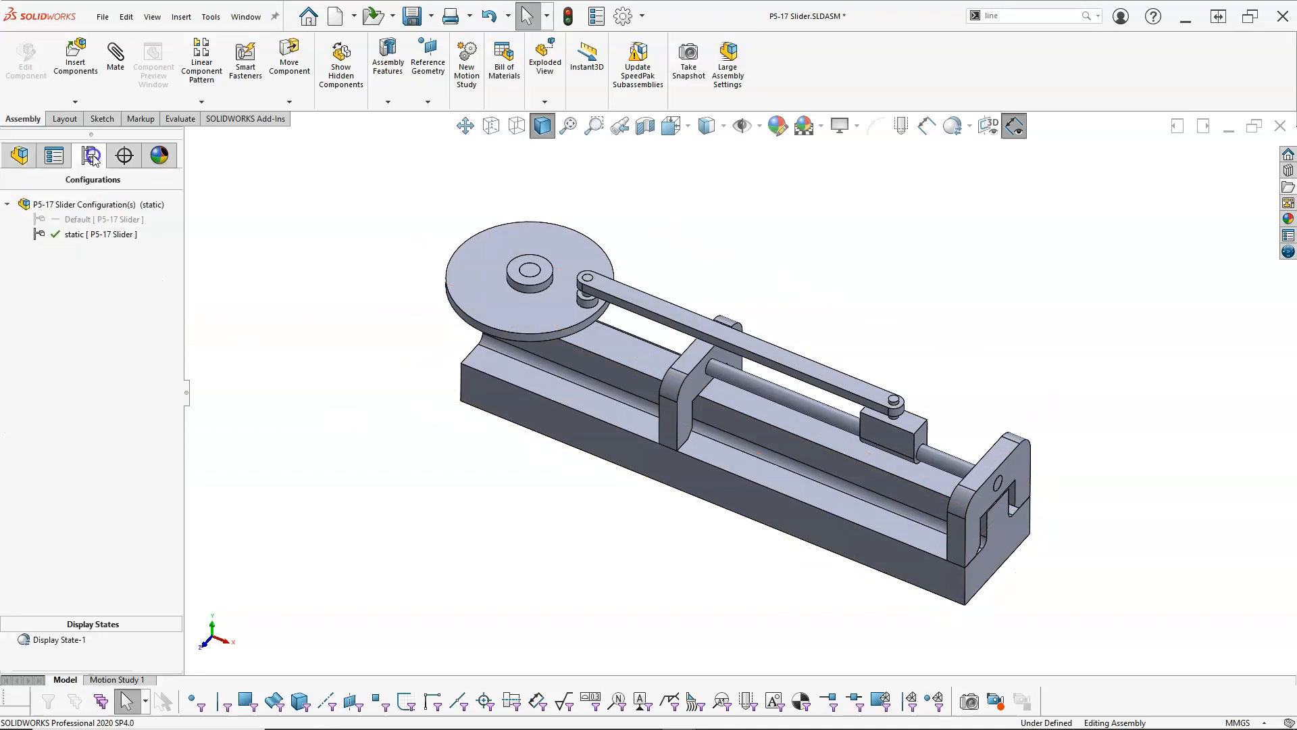
double_click(93, 220)
drag(492, 290, 584, 267)
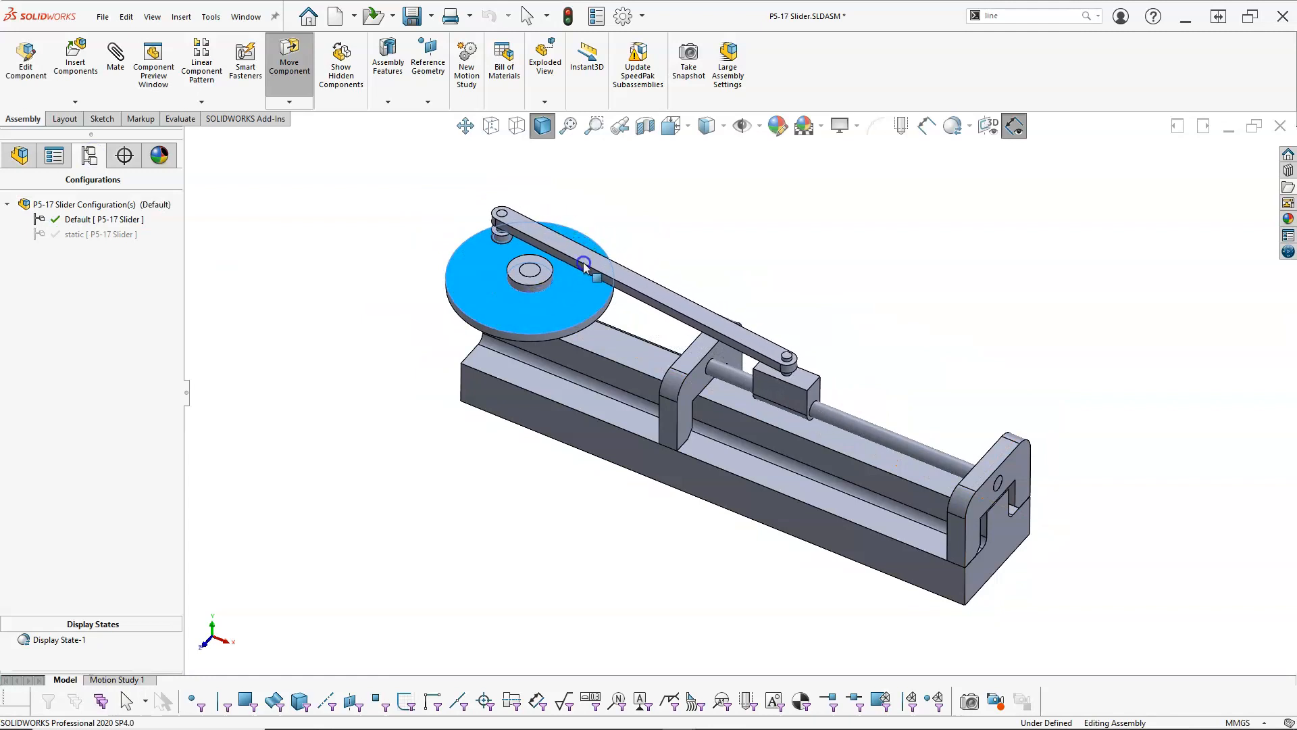
double_click(100, 234)
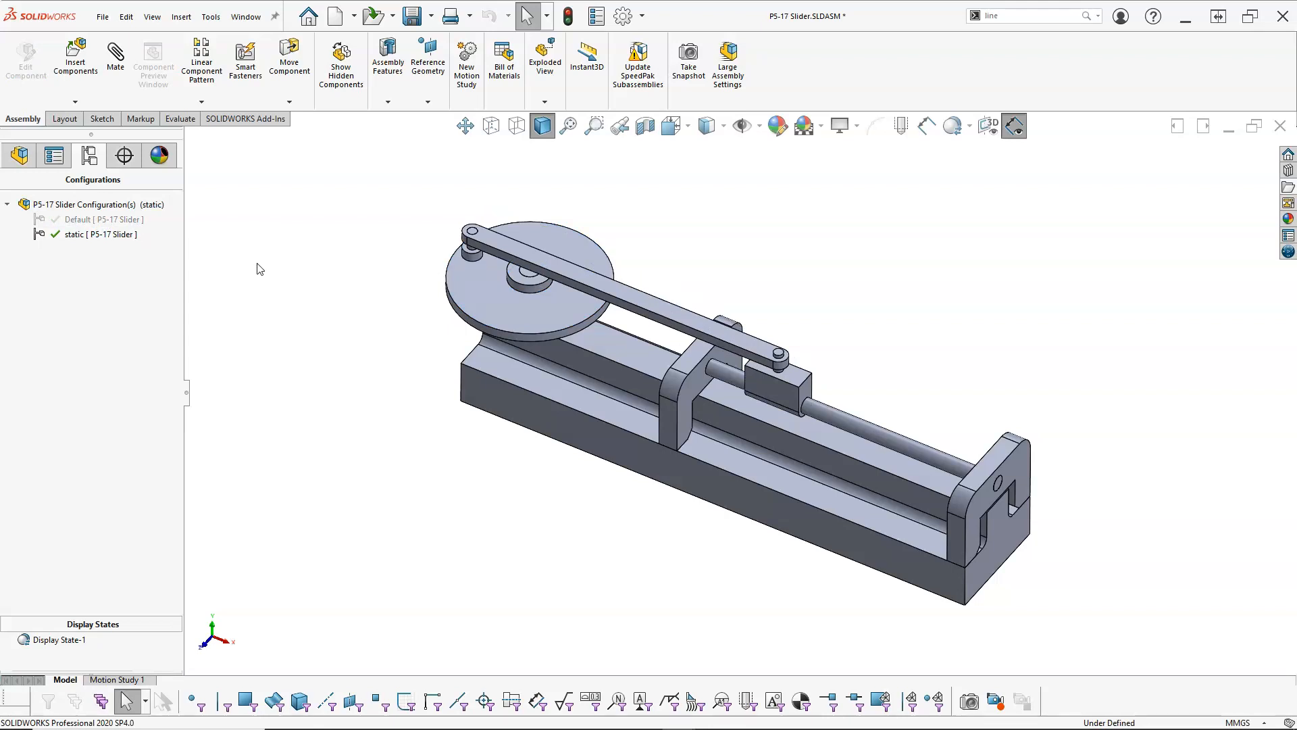
double_click(119, 221)
drag(491, 293, 511, 208)
double_click(101, 234)
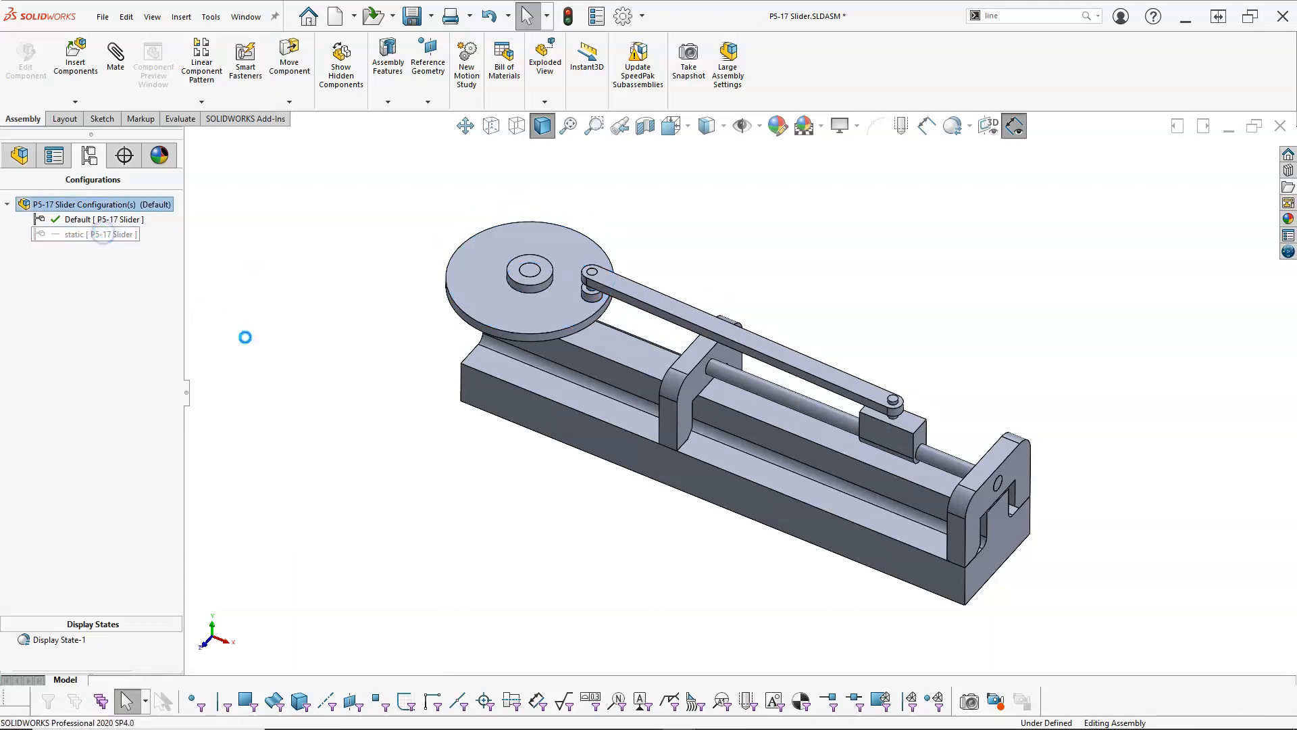
Step: Start an exploded view of the static configuration and move the arm straight up about 108 mm as its first explode step
middle_drag(280, 304, 339, 281)
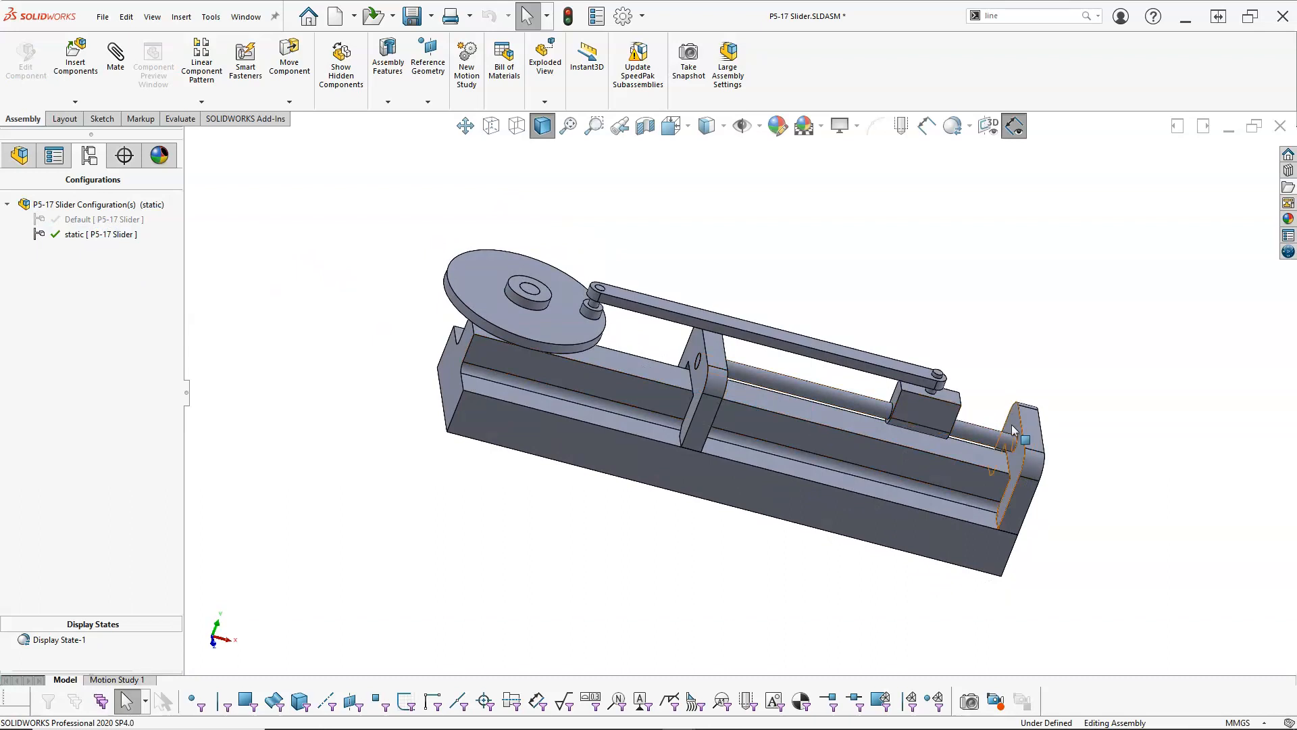
mouse_move(810, 324)
middle_down()
mouse_move(782, 302)
mouse_move(747, 331)
middle_up()
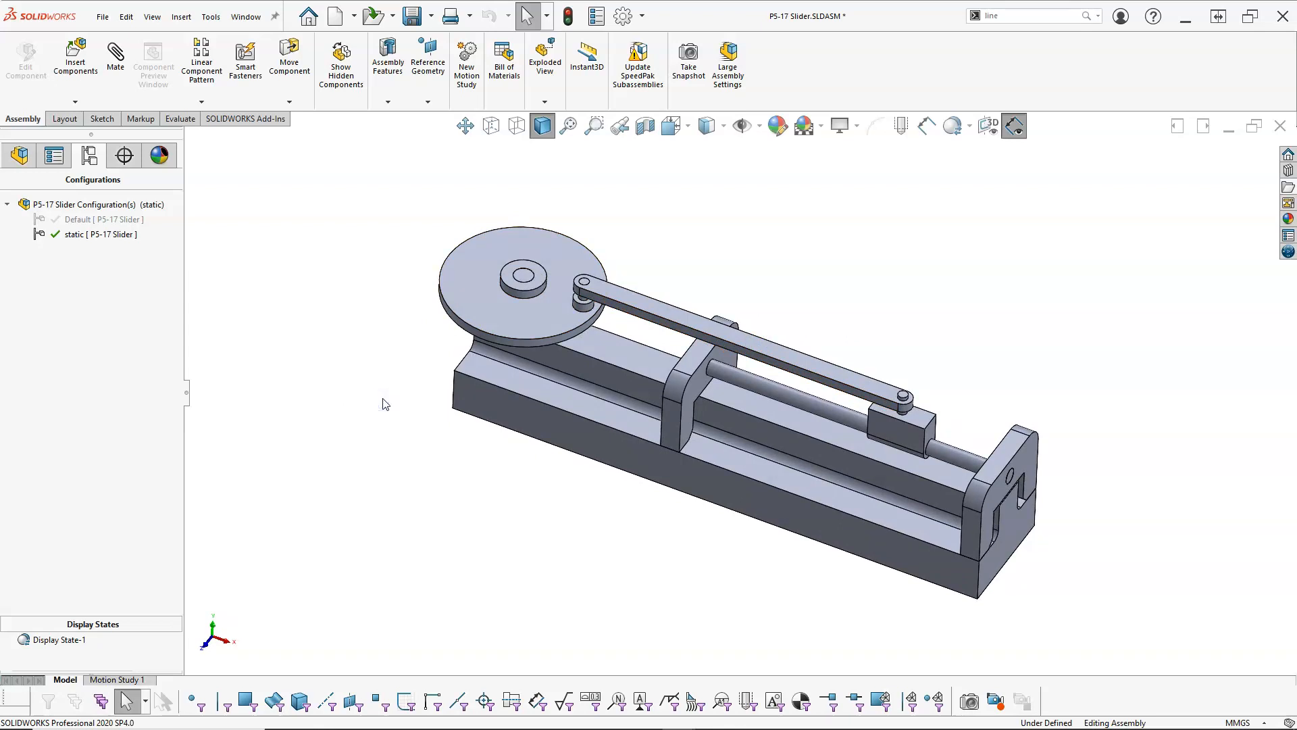
key(ctrl+7)
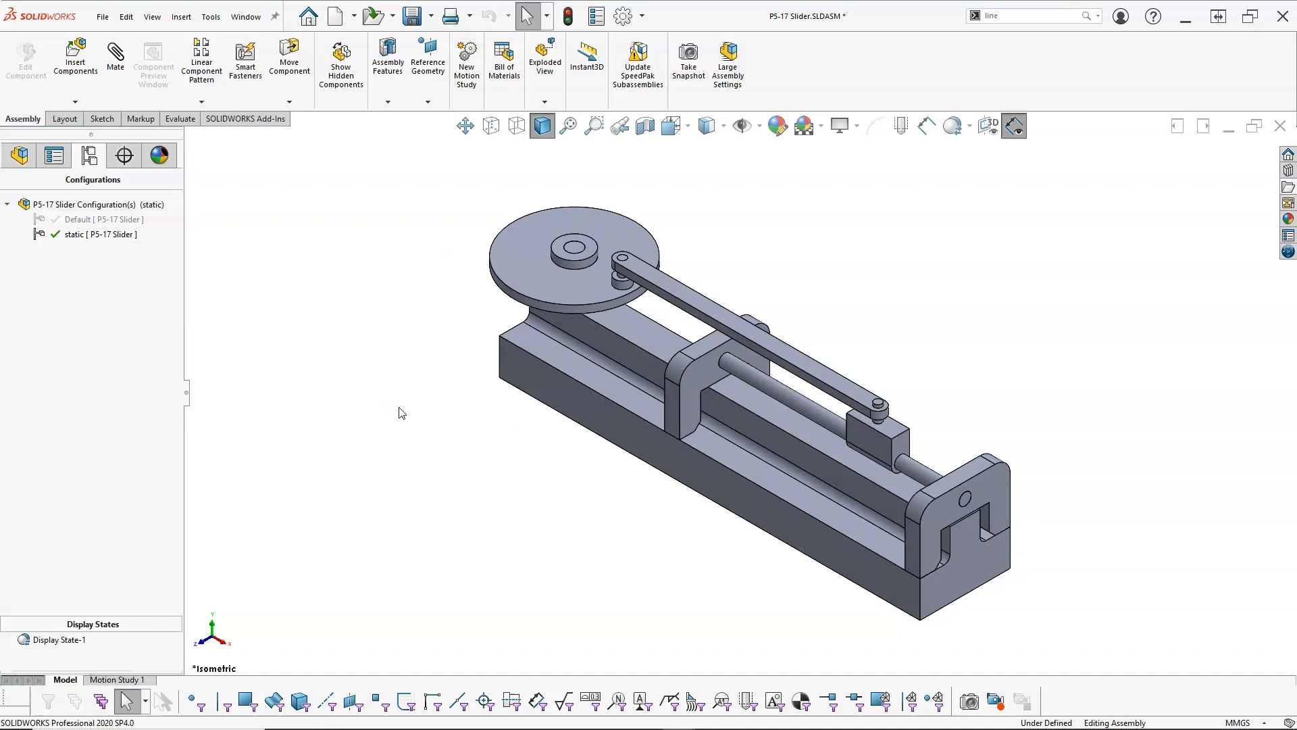
scroll(402, 413, up, 3)
middle_drag(763, 320, 760, 463)
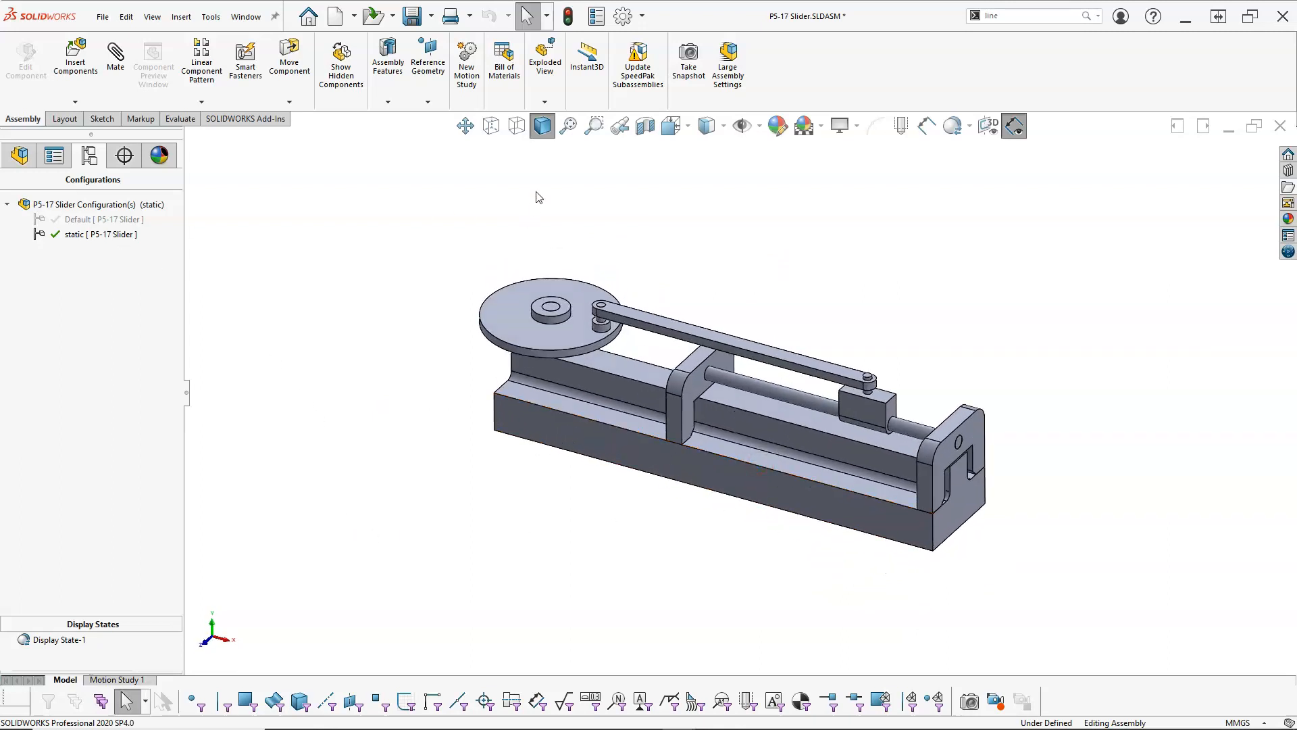
click(546, 68)
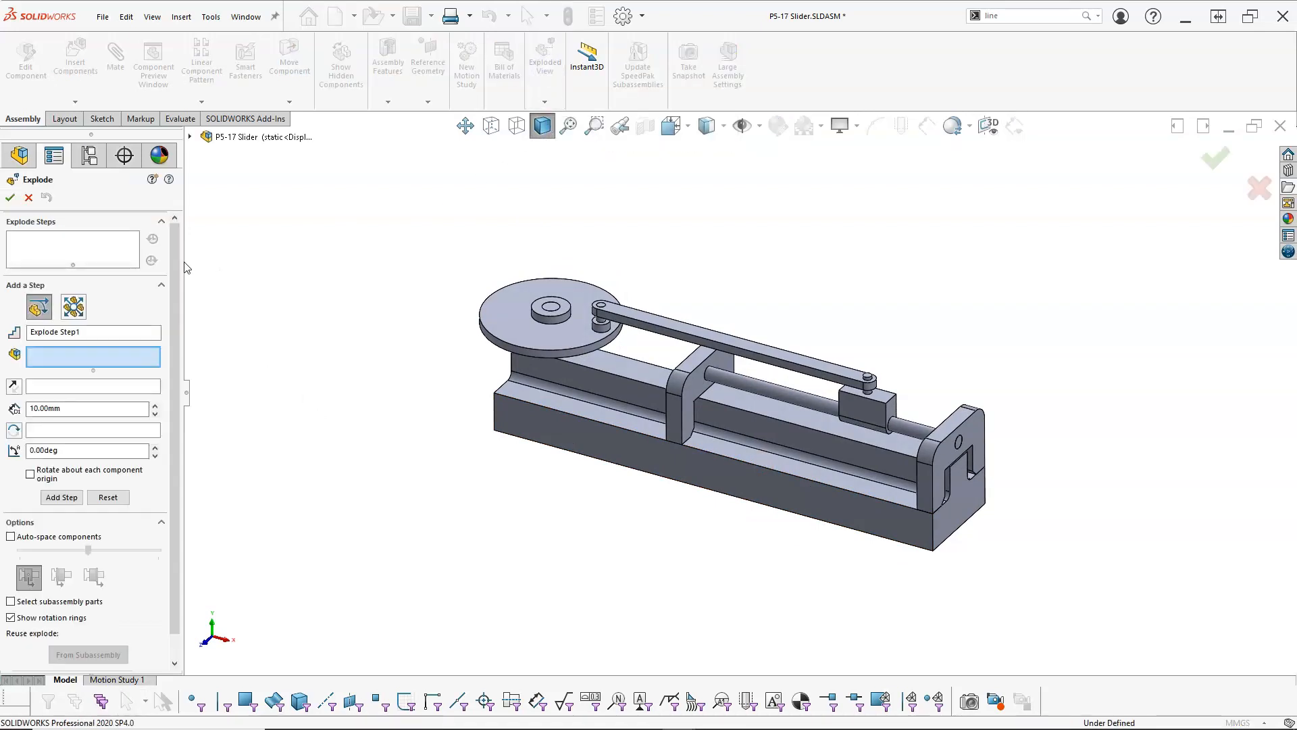
drag(176, 269, 174, 338)
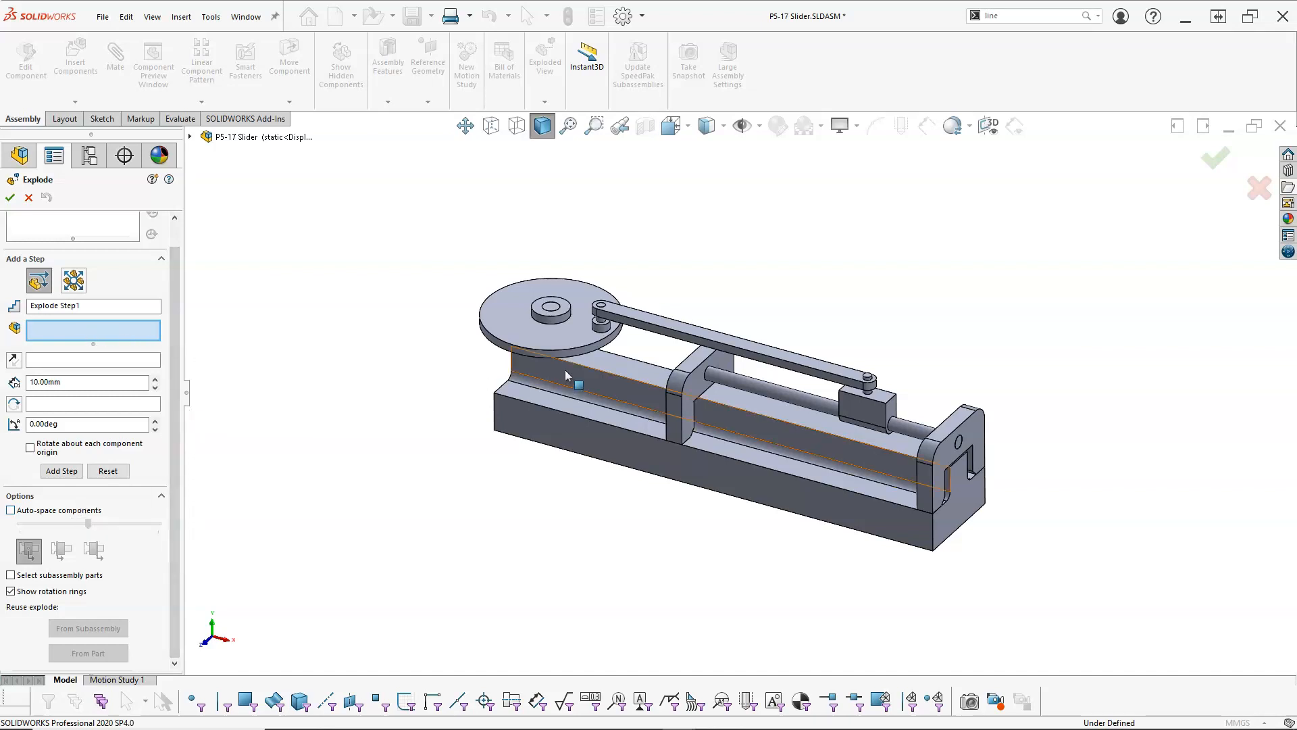
click(767, 351)
drag(735, 280, 747, 108)
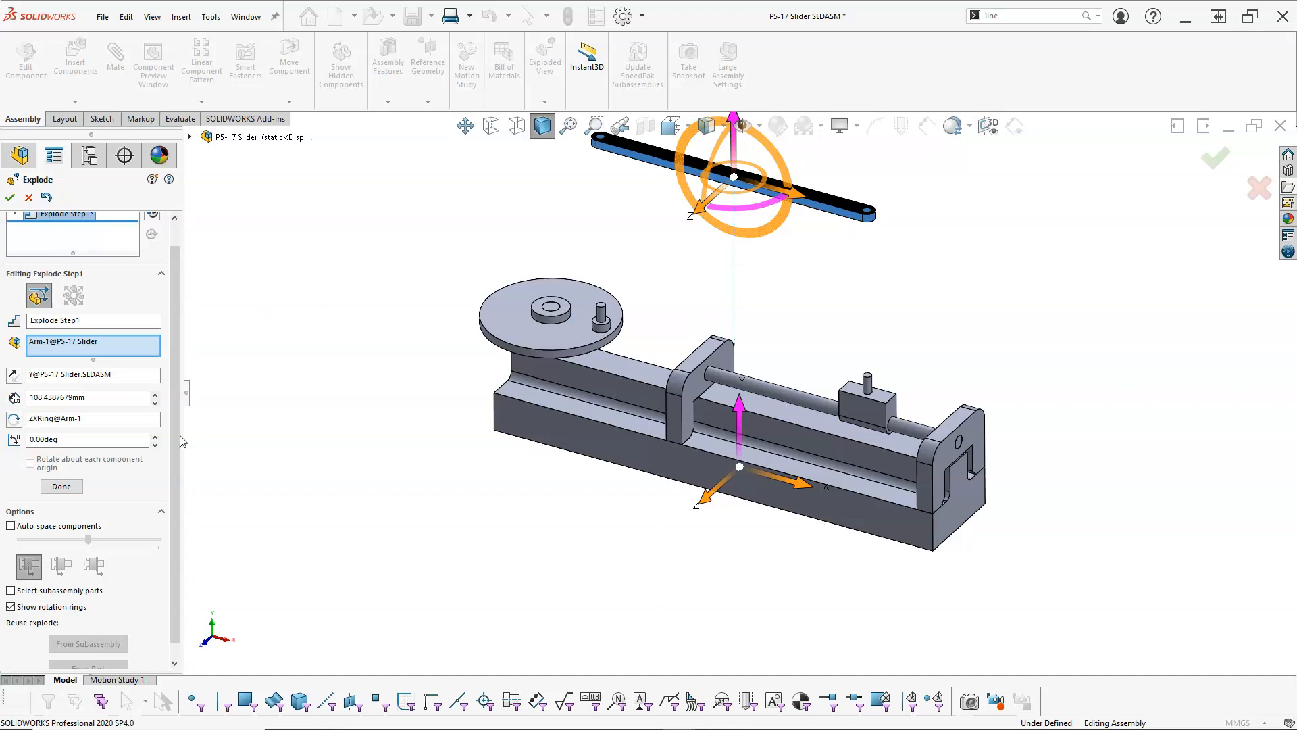
click(56, 487)
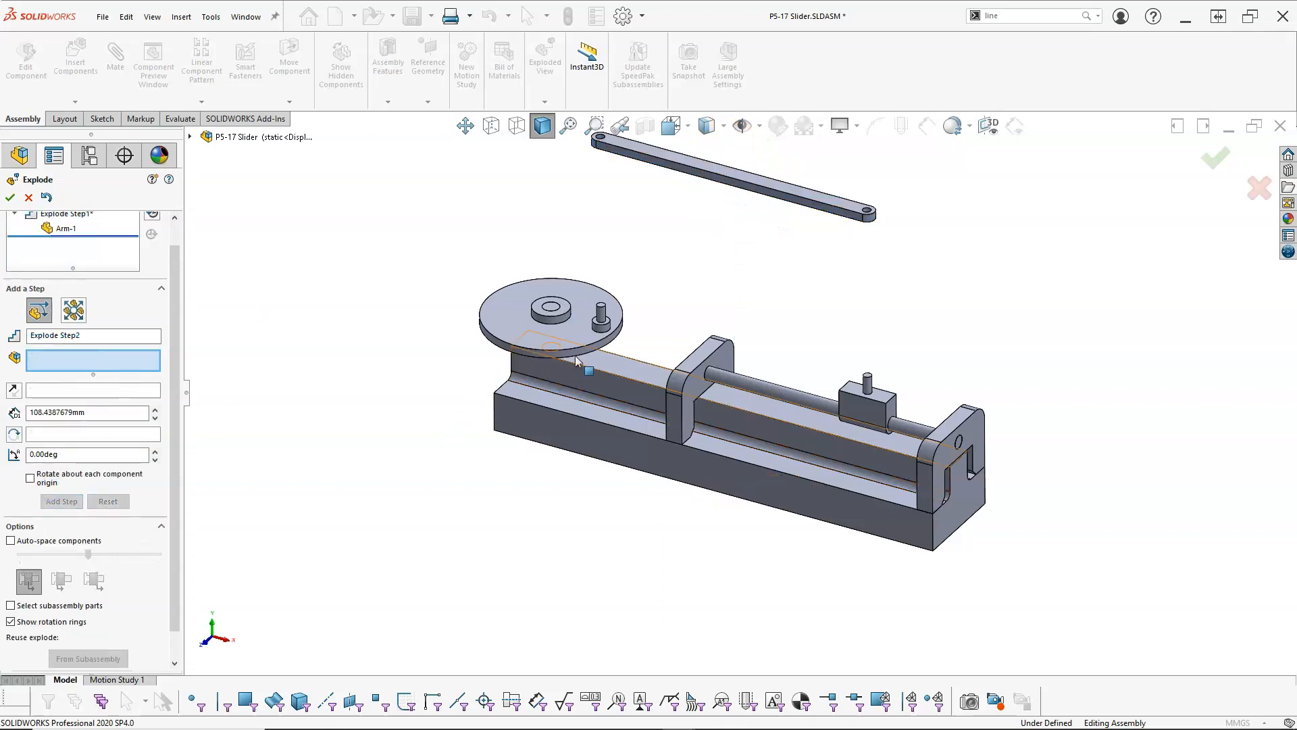
Step: Explode the driver pin and the slider's short pin together, moving them straight up about 94 mm
click(603, 315)
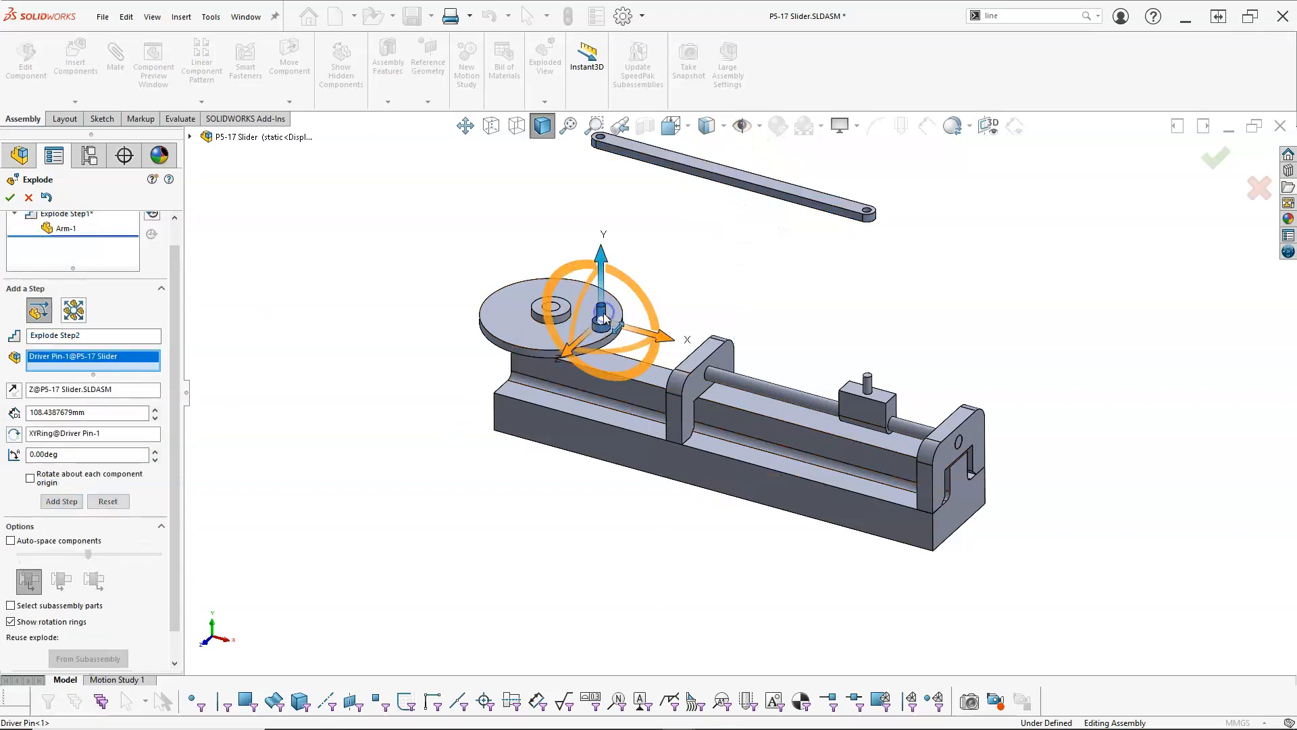
click(870, 385)
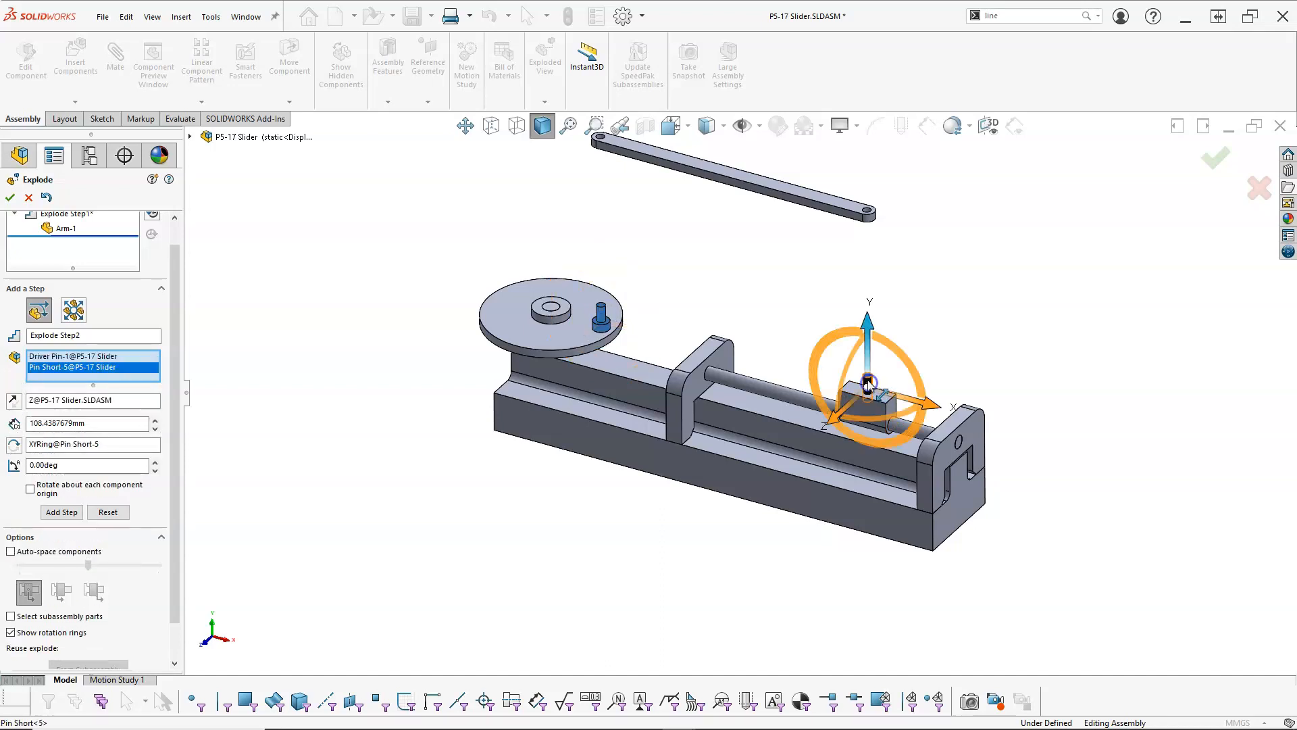
drag(870, 331, 880, 174)
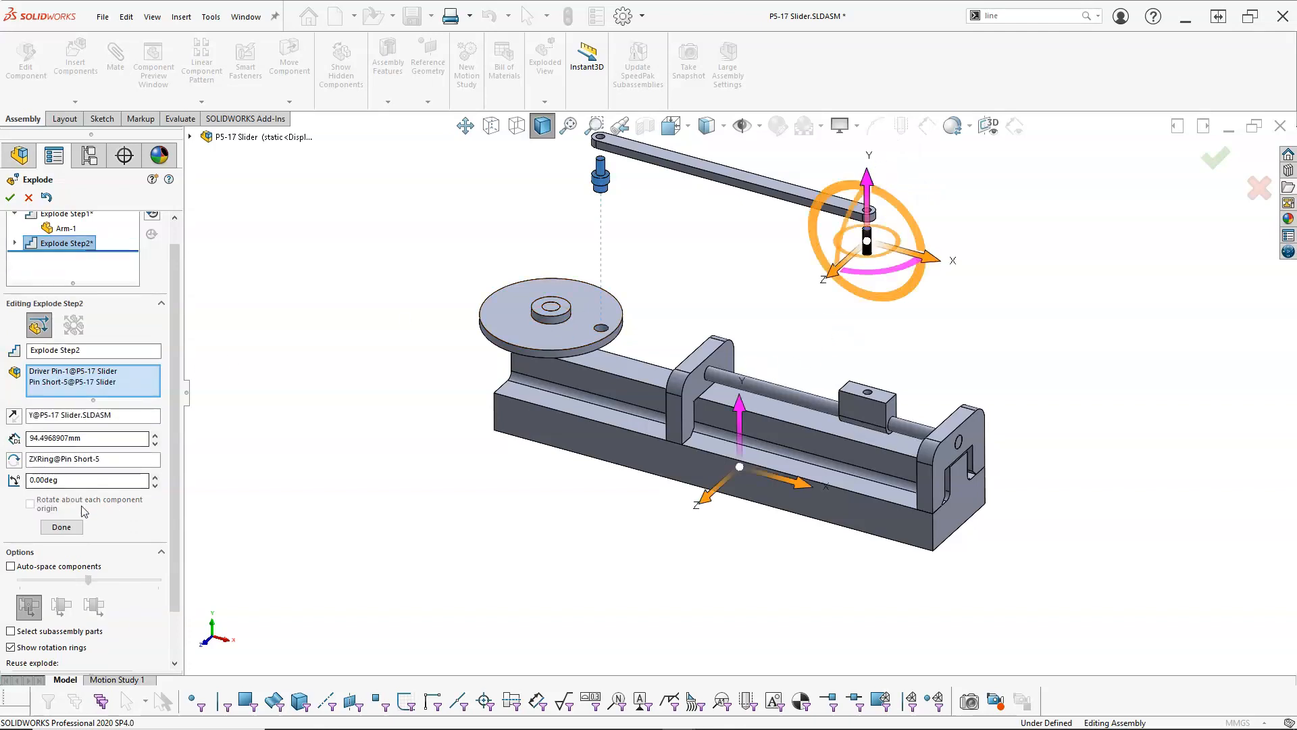
click(61, 527)
Step: Explode the driver wheel and driver shaft together straight upward as an auto-spaced chain step, with a distance of about 15 mm
click(581, 312)
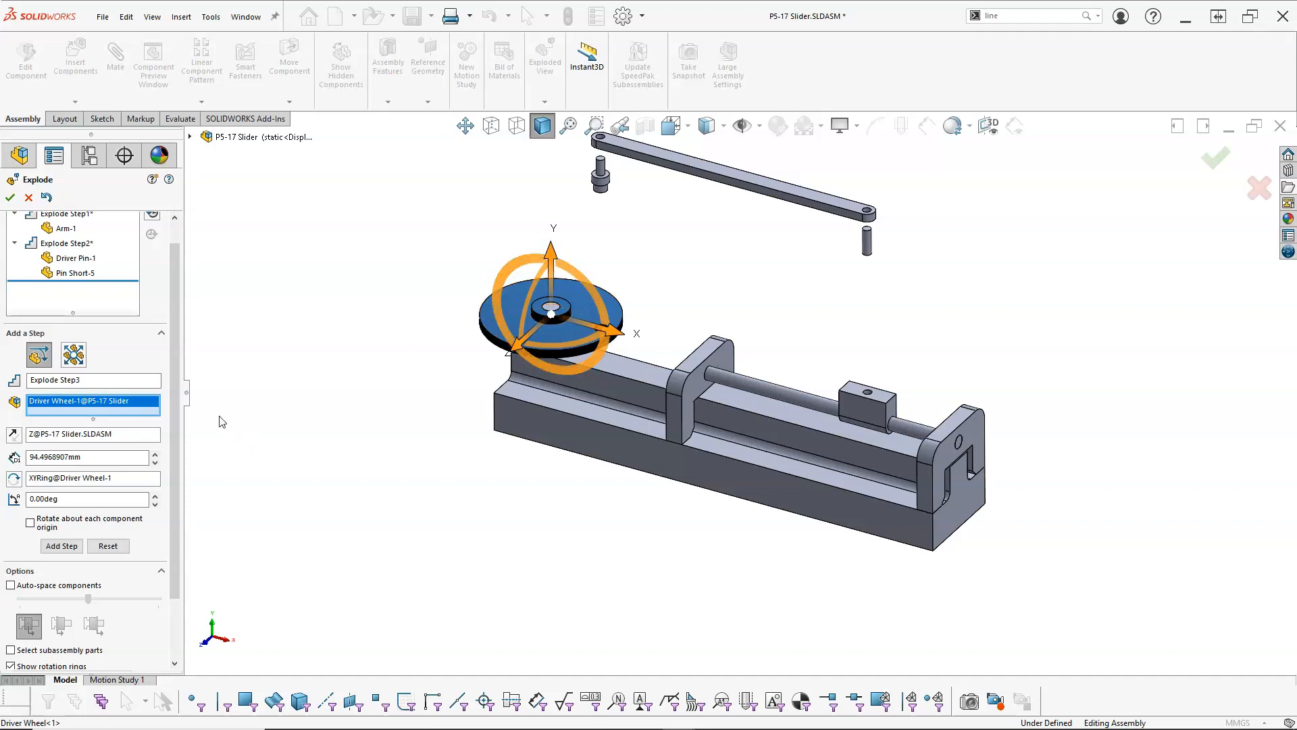
scroll(177, 409, down, 3)
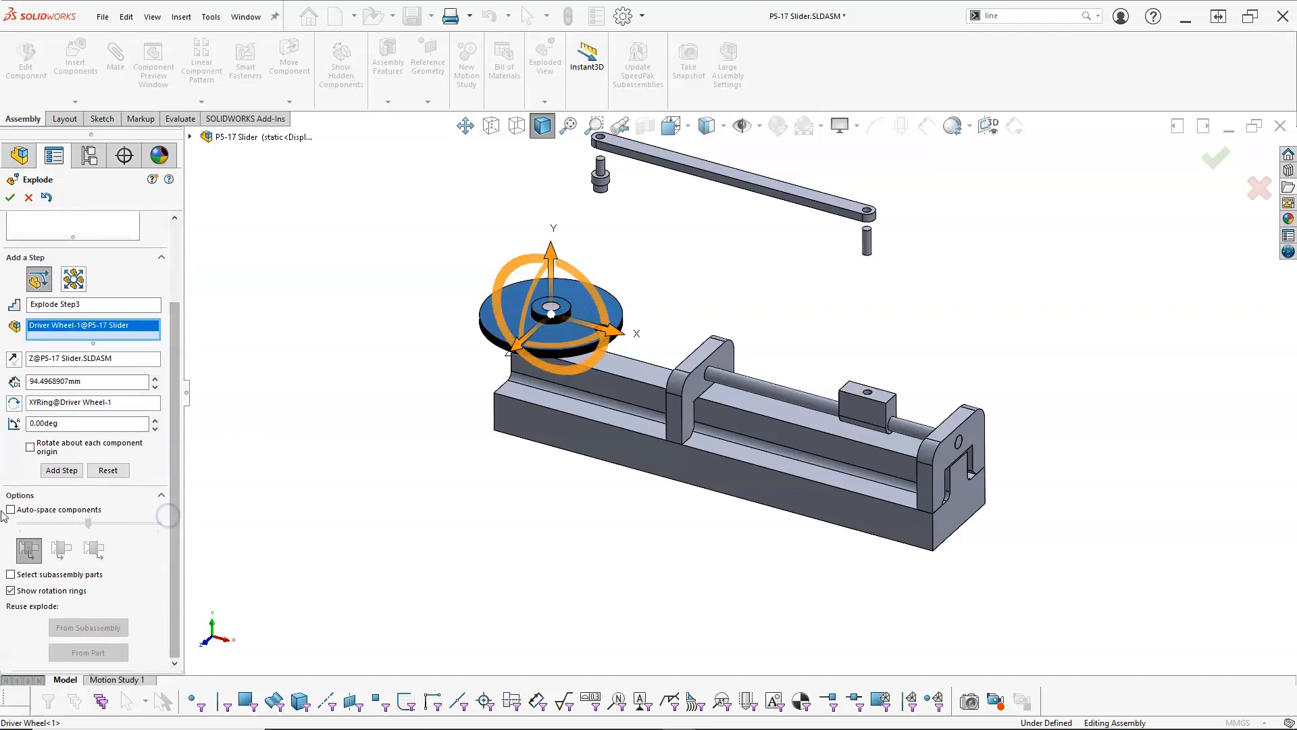
click(10, 509)
middle_drag(356, 509, 358, 422)
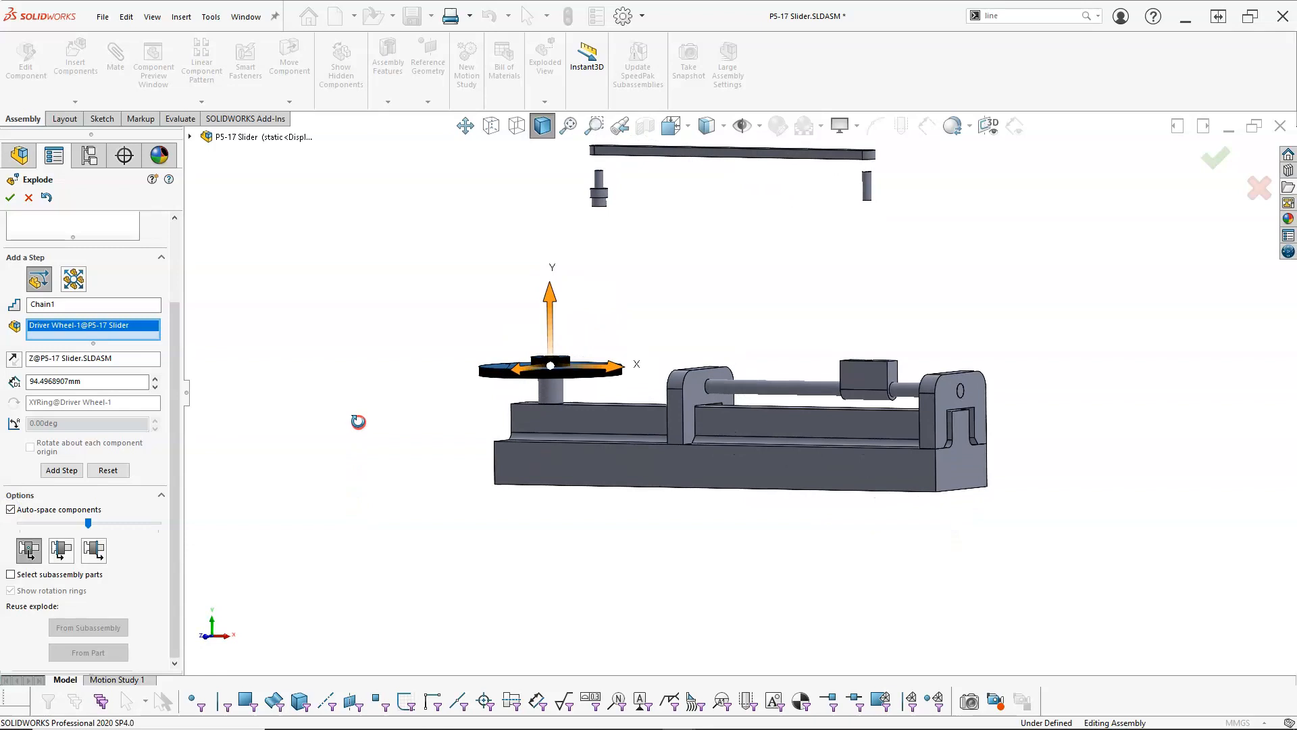
click(553, 388)
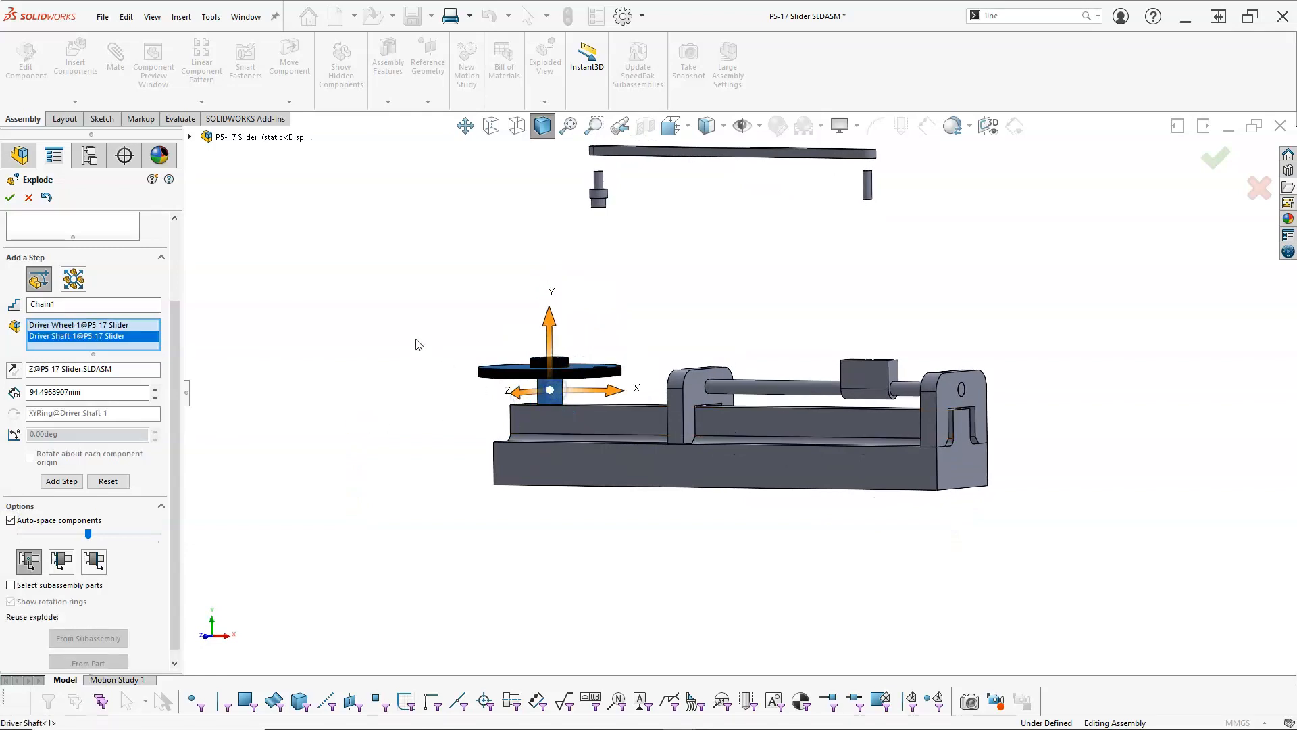
key(ctrl+7)
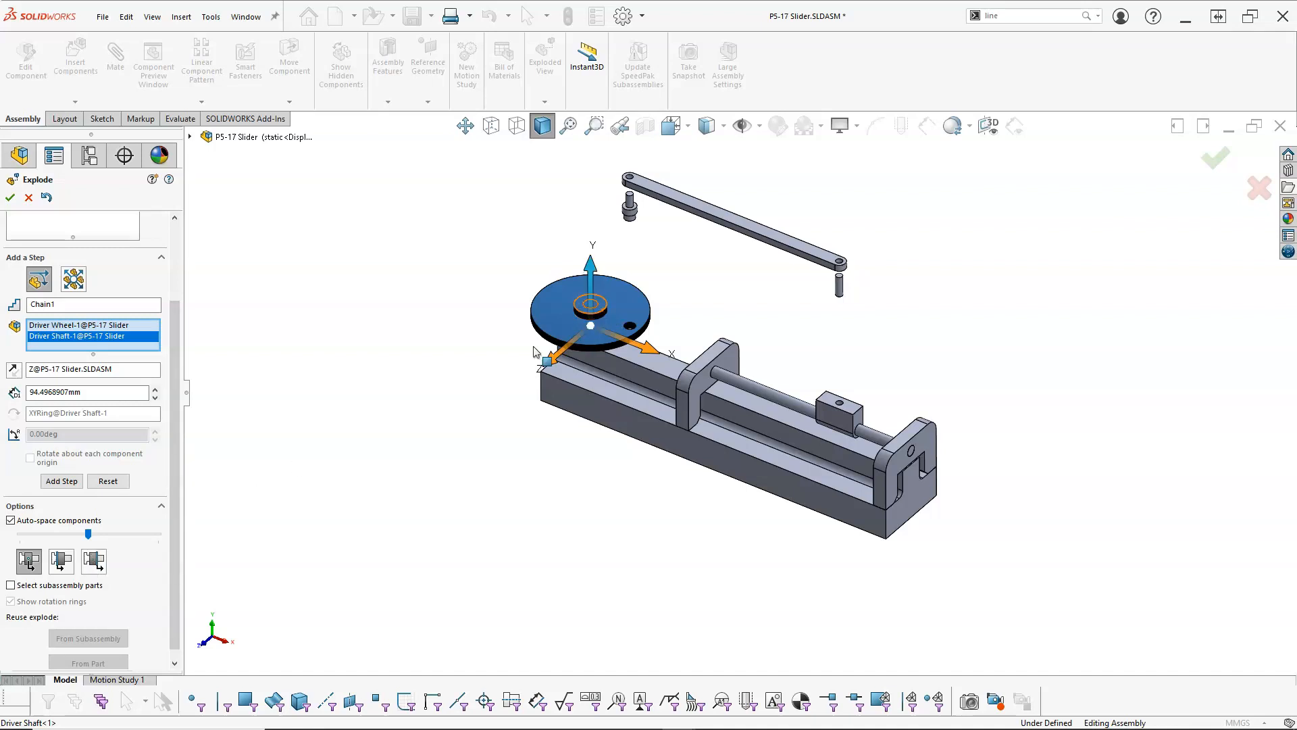
click(29, 559)
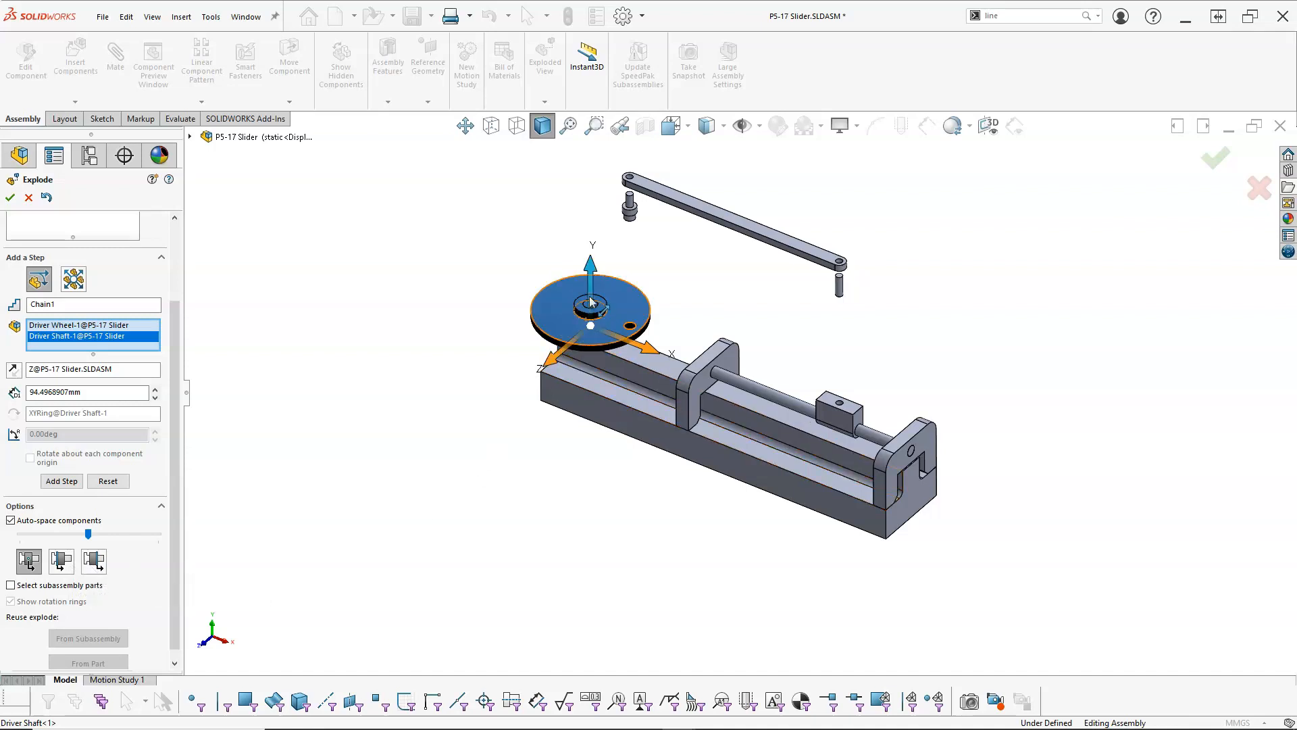
drag(591, 269, 581, 172)
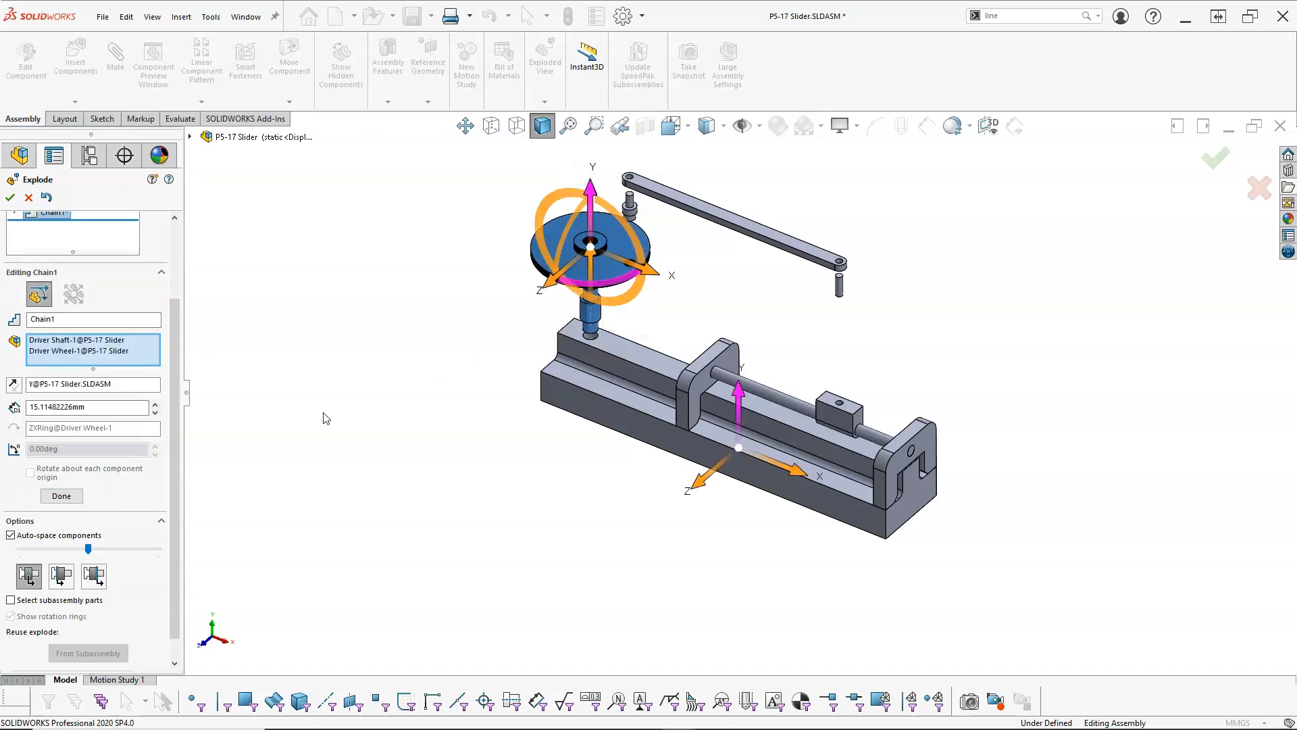
drag(173, 522, 172, 559)
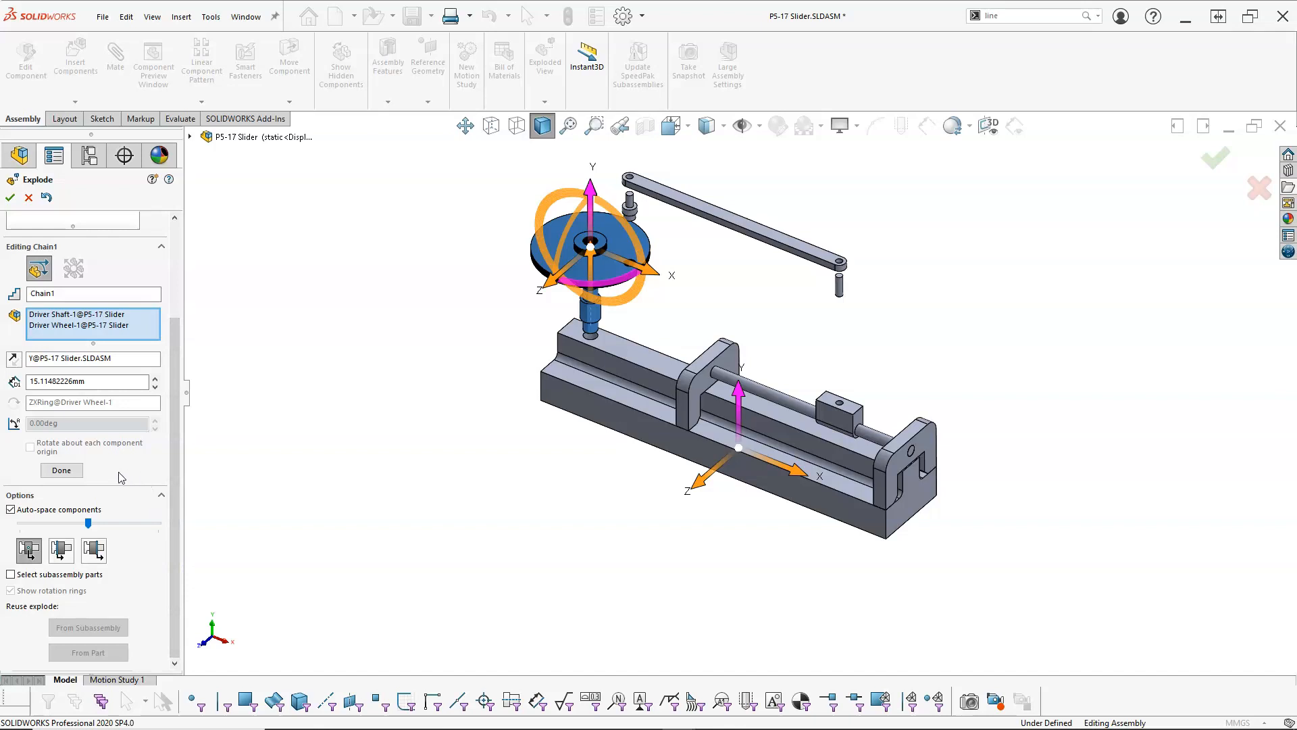
click(62, 470)
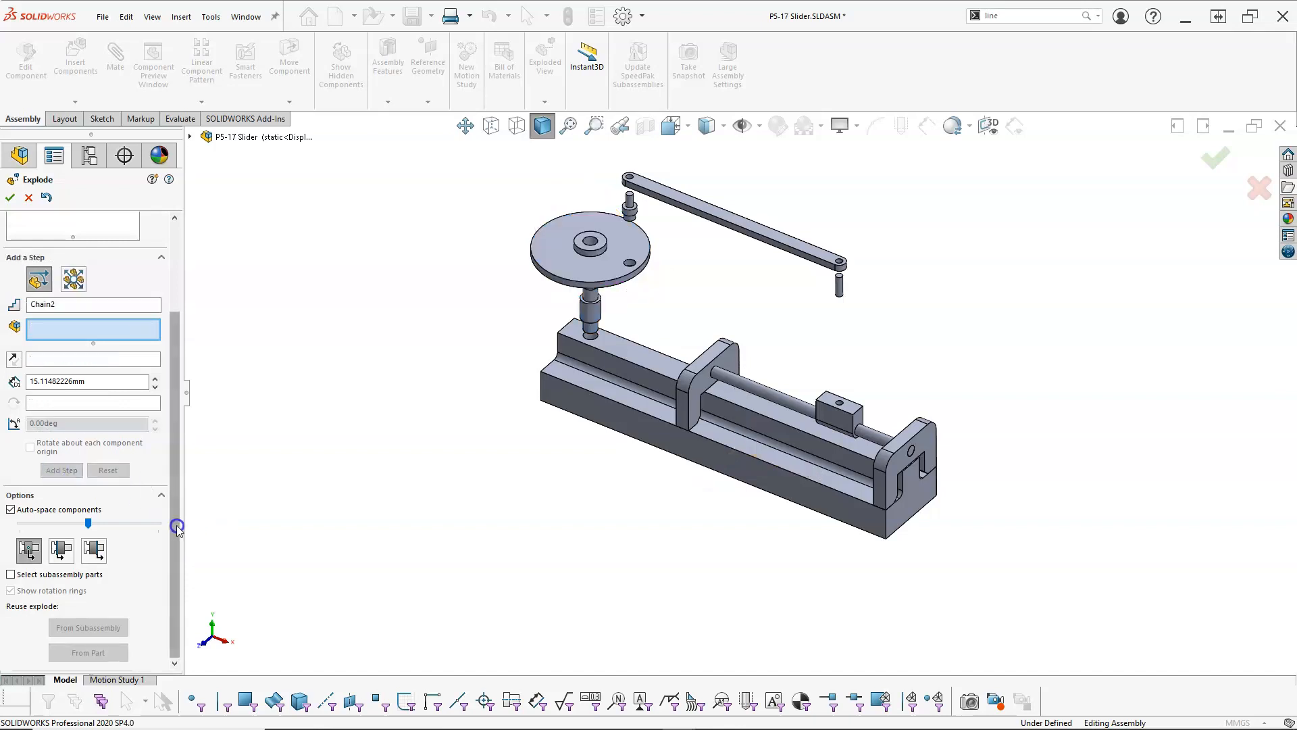
Step: Explode both supports straight up 75 mm as a regular step with auto-spacing turned off
drag(172, 566, 171, 523)
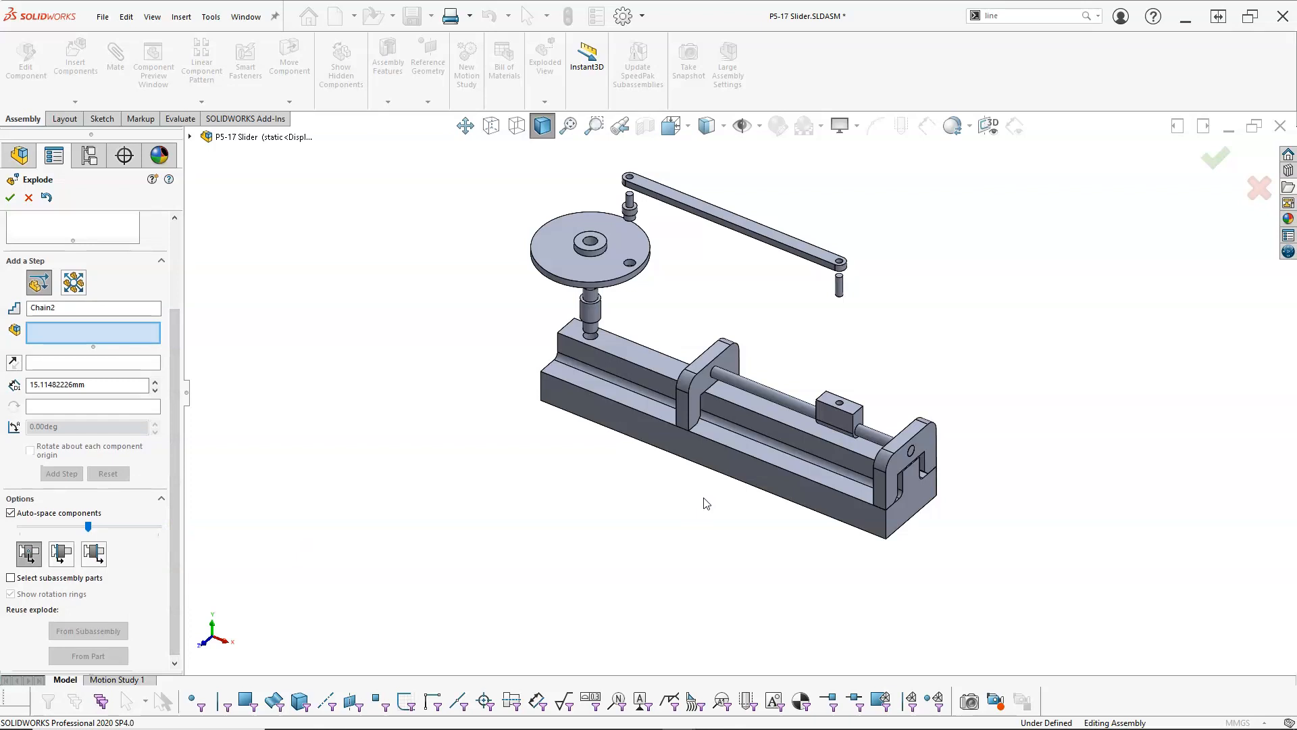
click(699, 386)
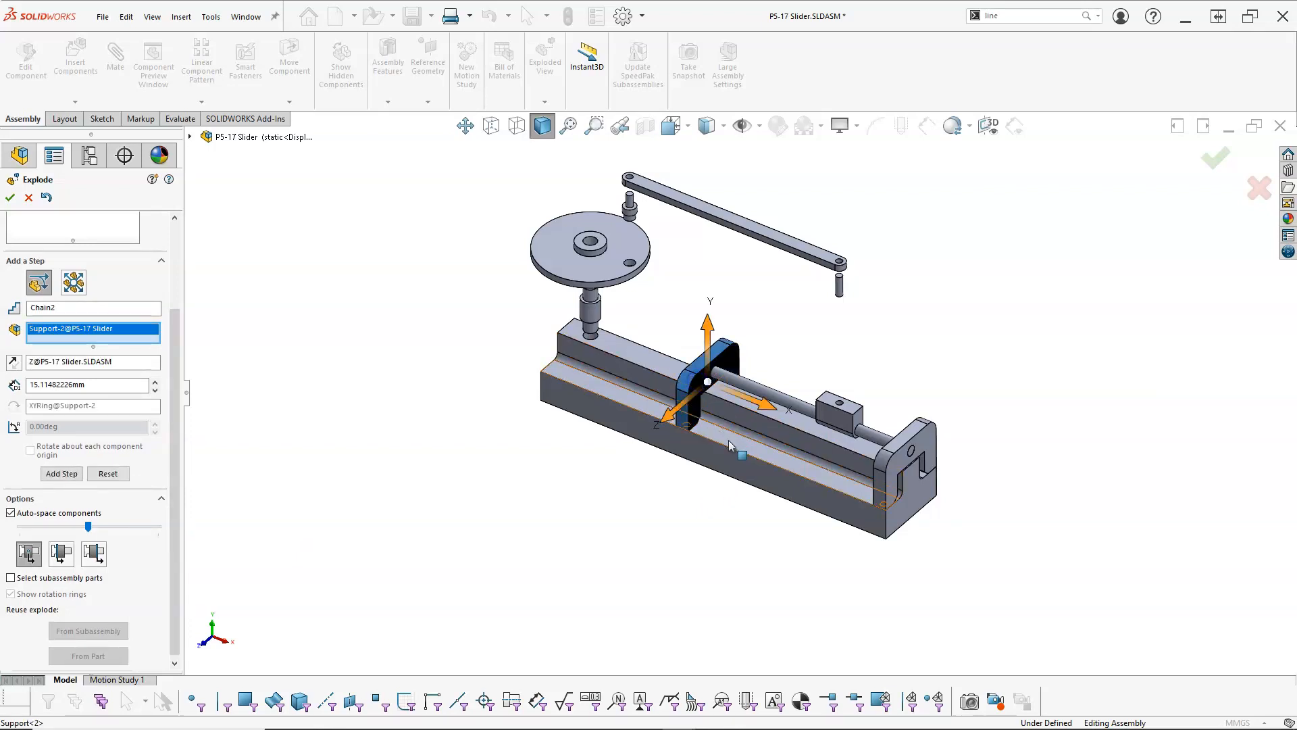
click(921, 440)
drag(905, 407, 901, 107)
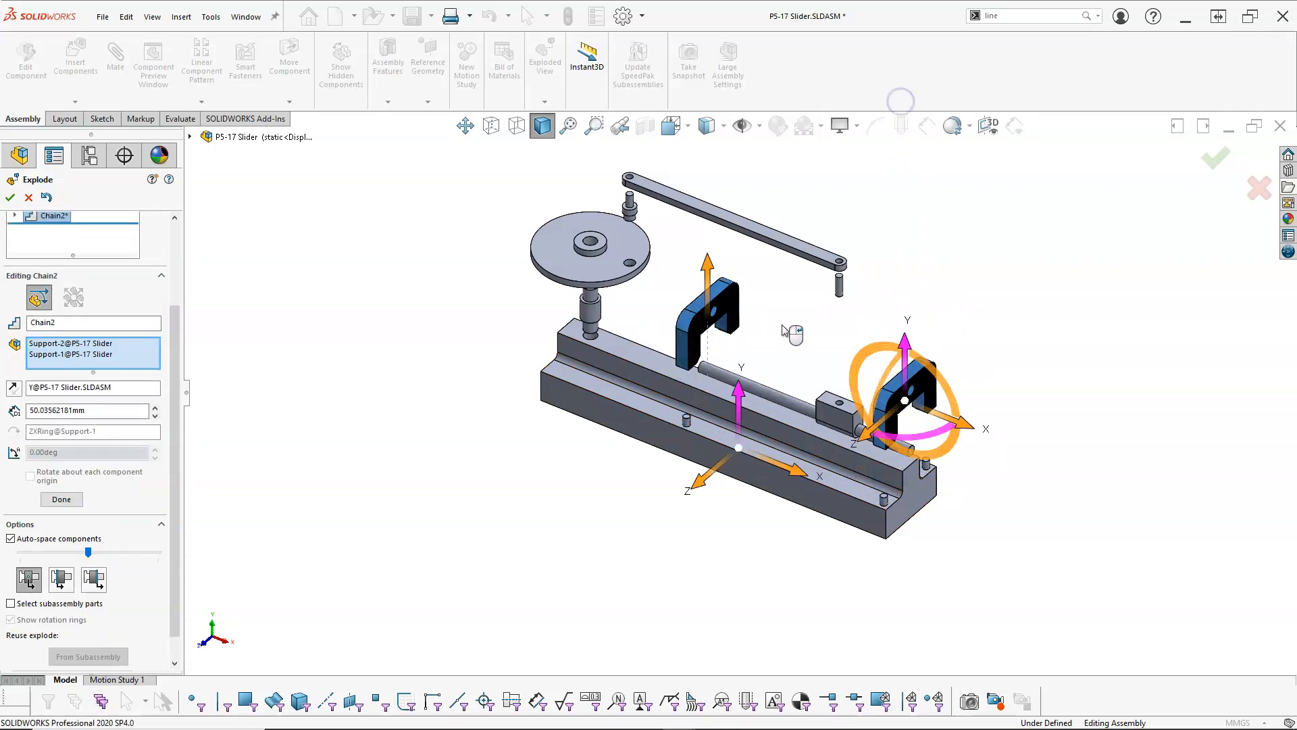
click(10, 538)
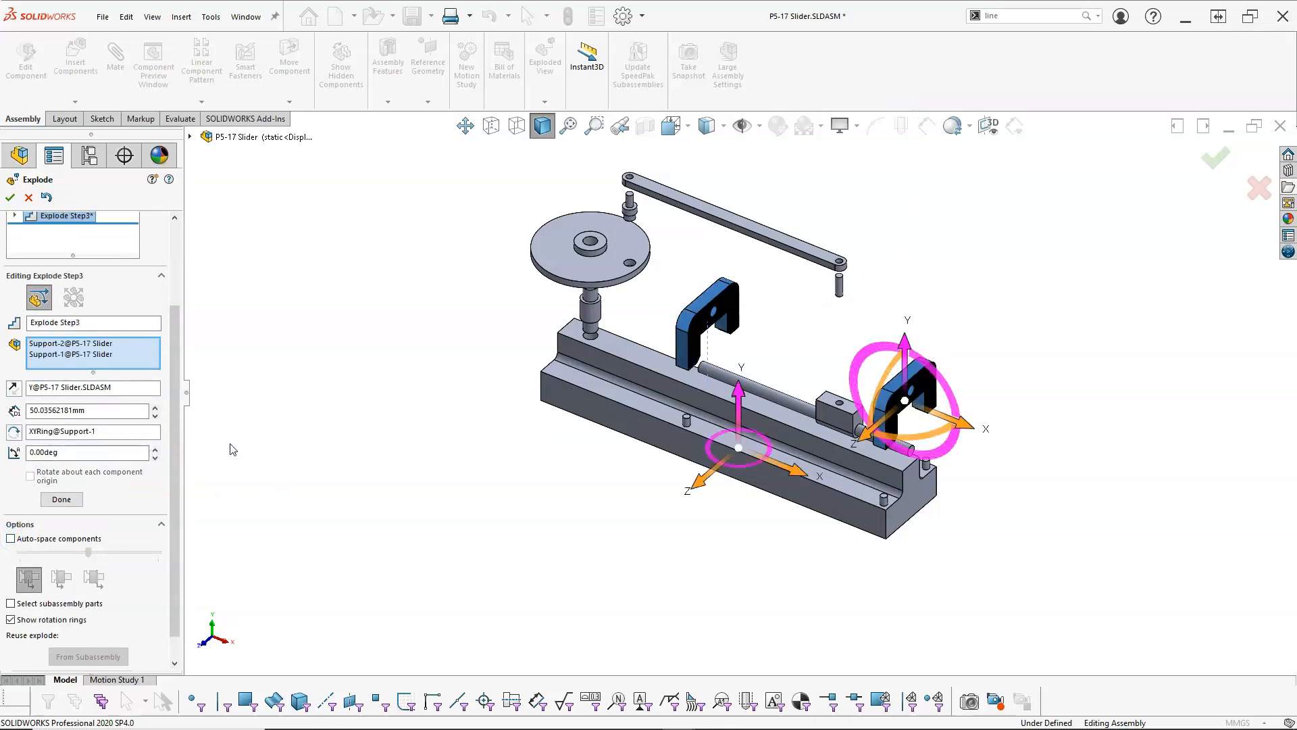
double_click(86, 411)
text(7)
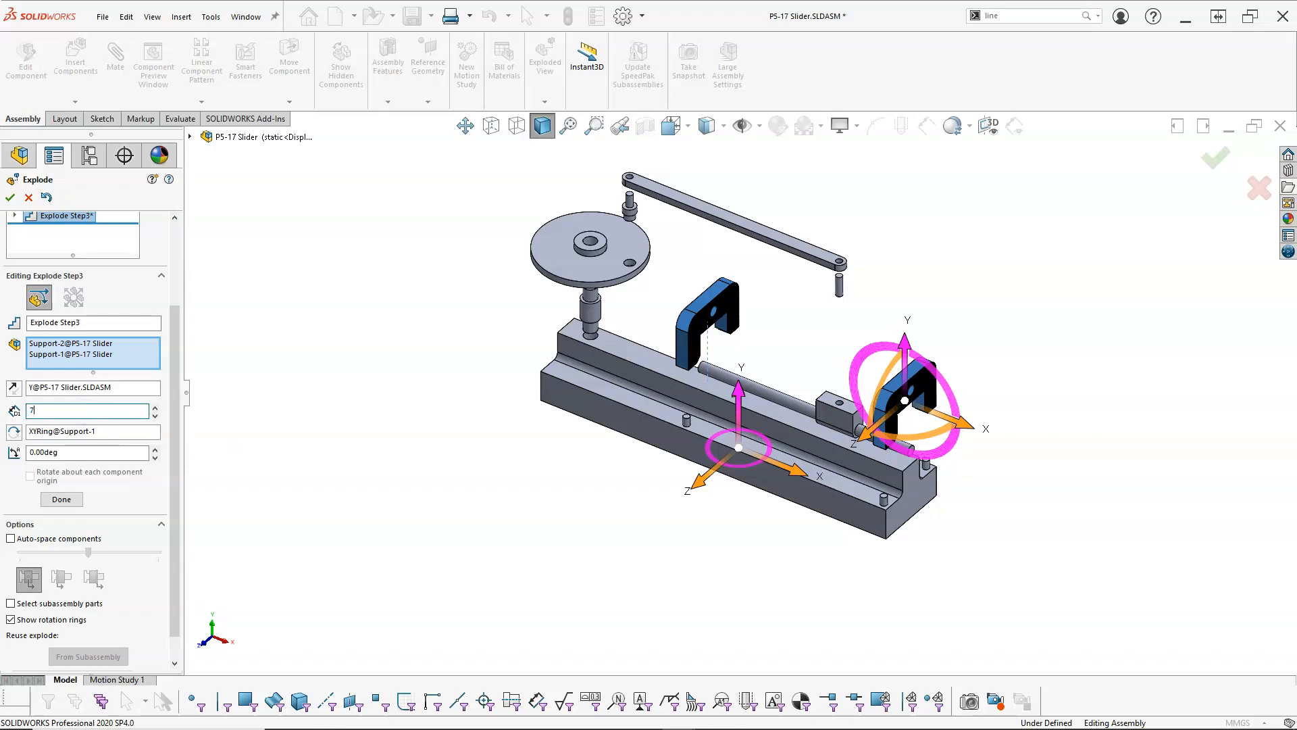
key(Return)
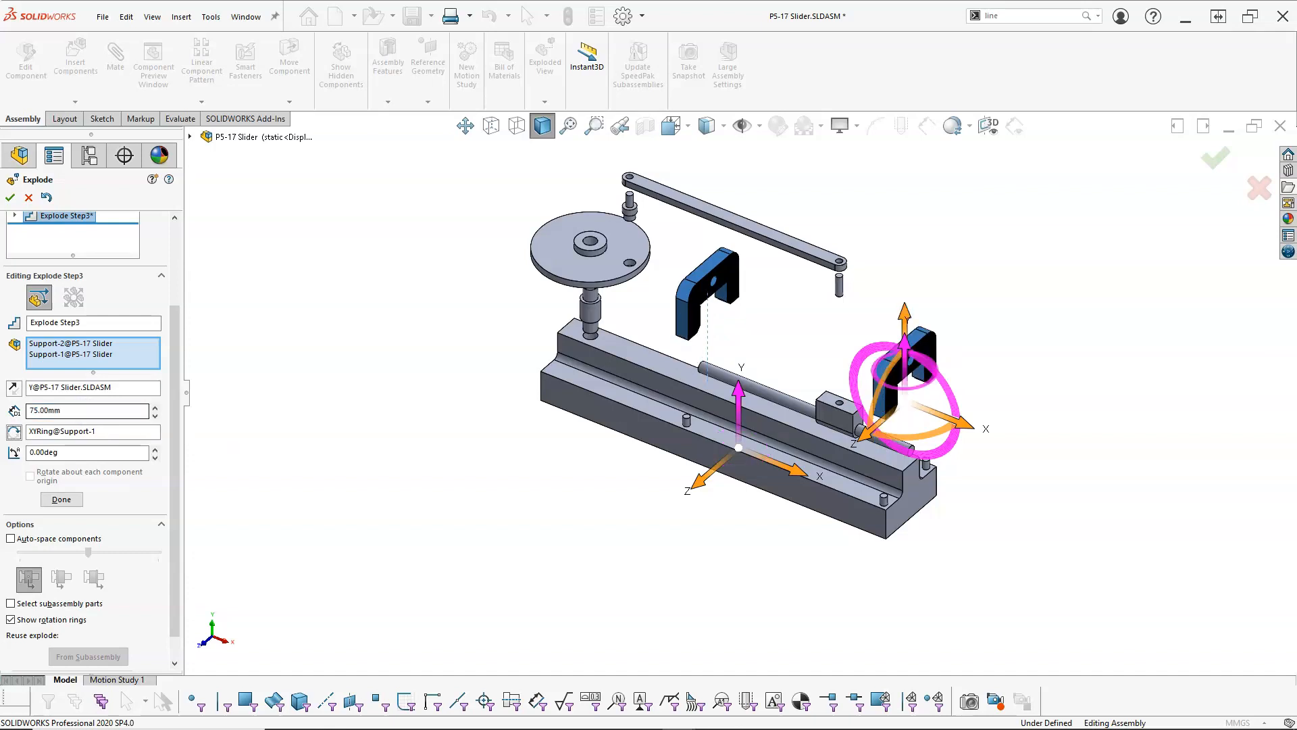
click(62, 499)
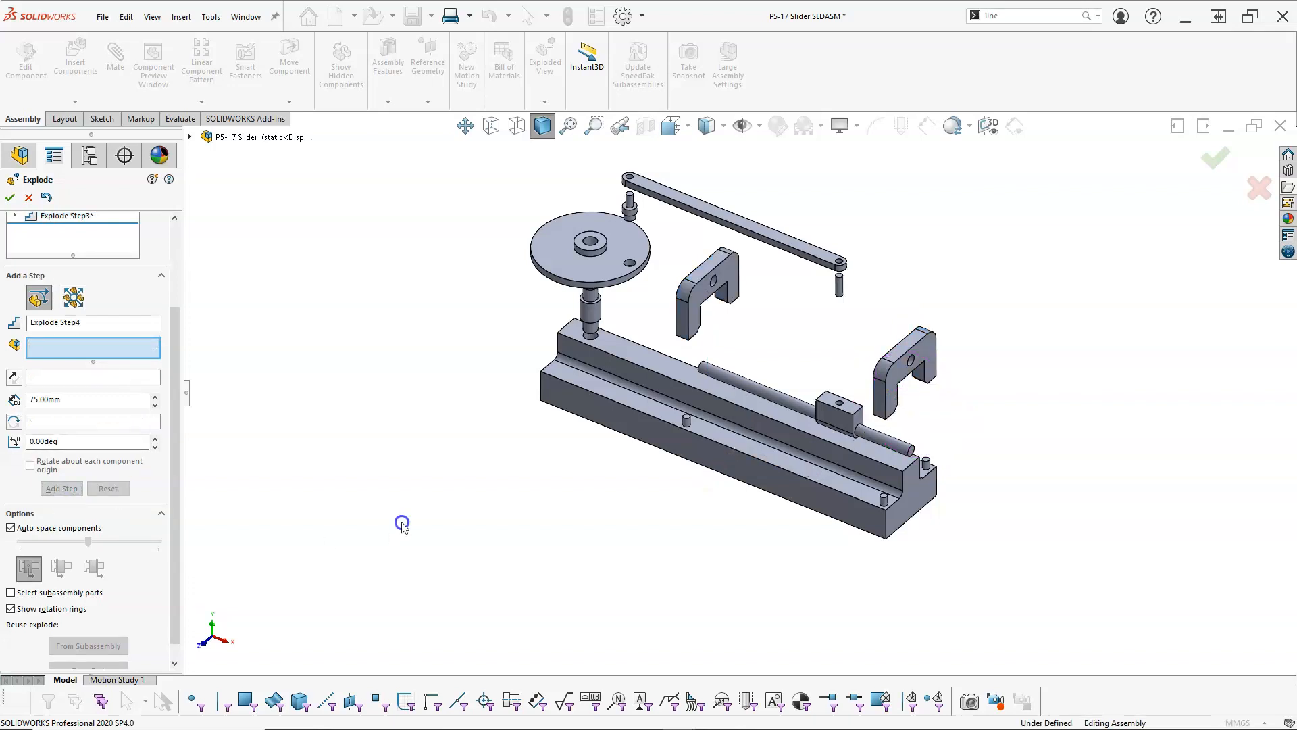
Step: Explode the four short pins in the base straight up about 48 mm as one auto-spaced step
middle_drag(446, 503, 473, 567)
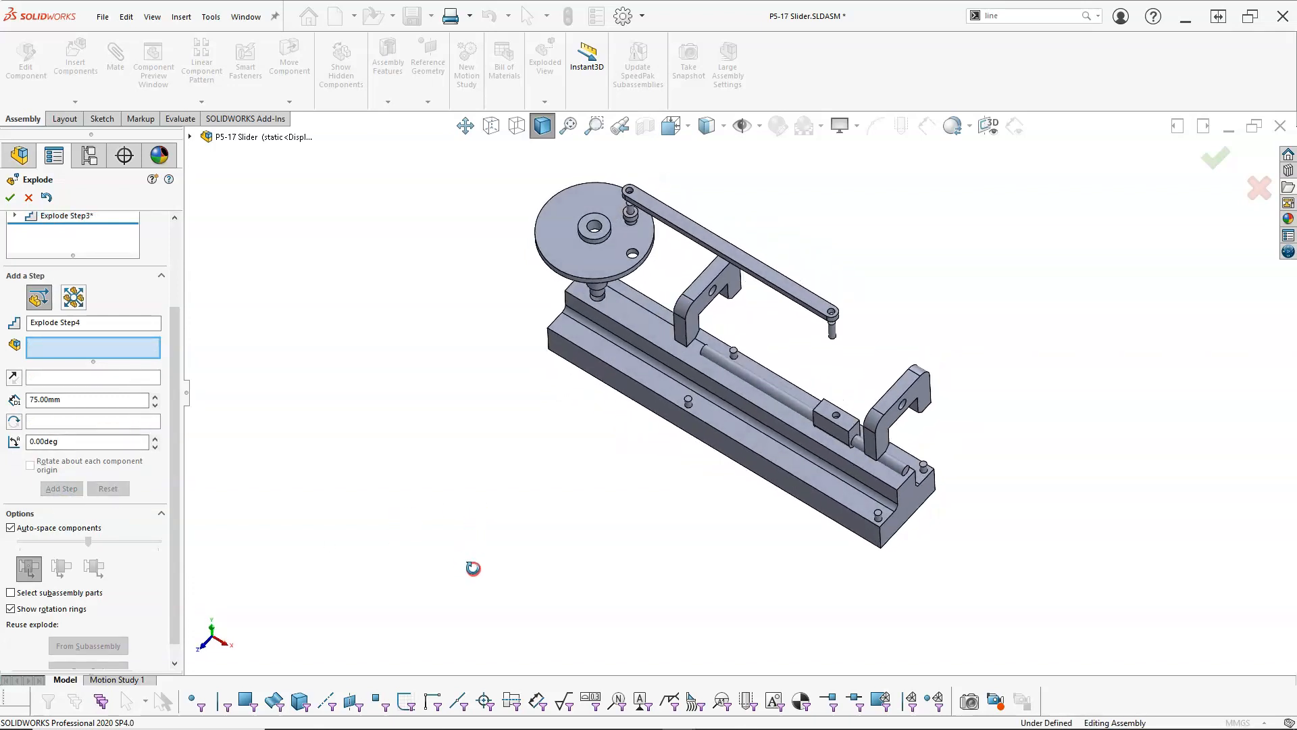
scroll(727, 489, down, 4)
click(662, 333)
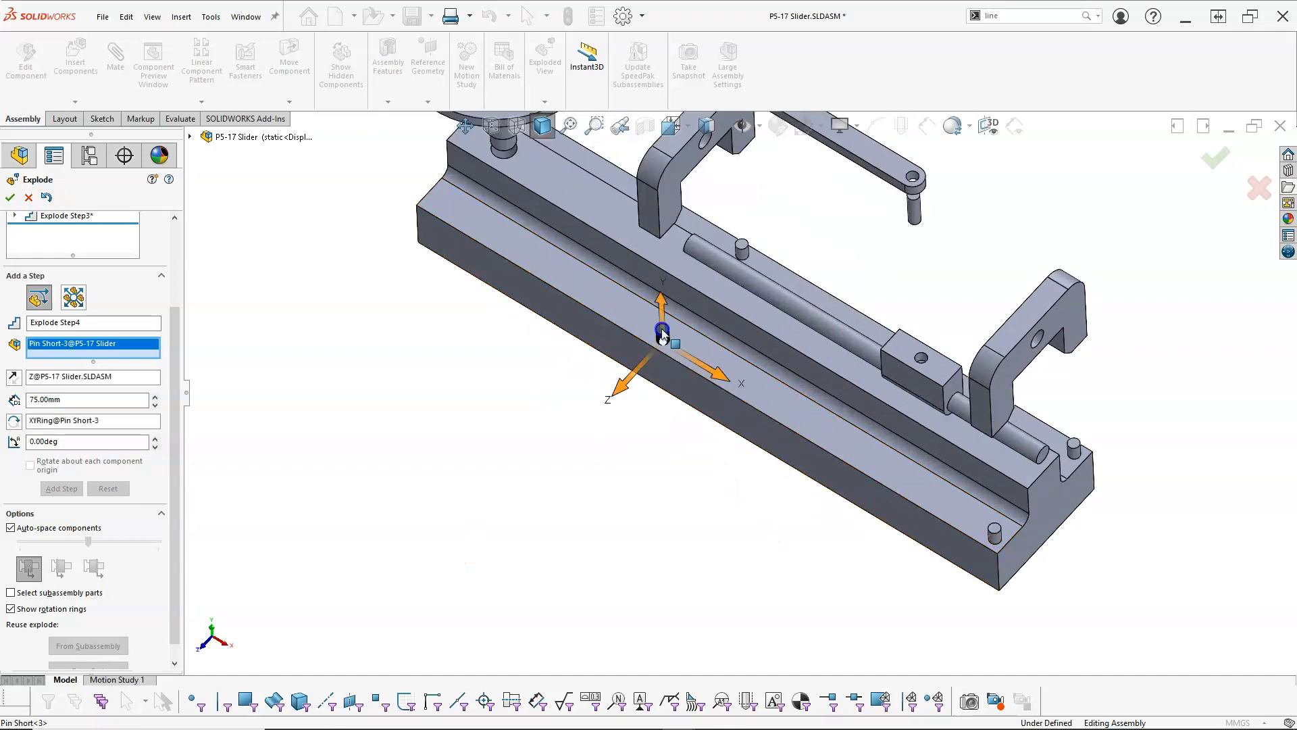
click(743, 249)
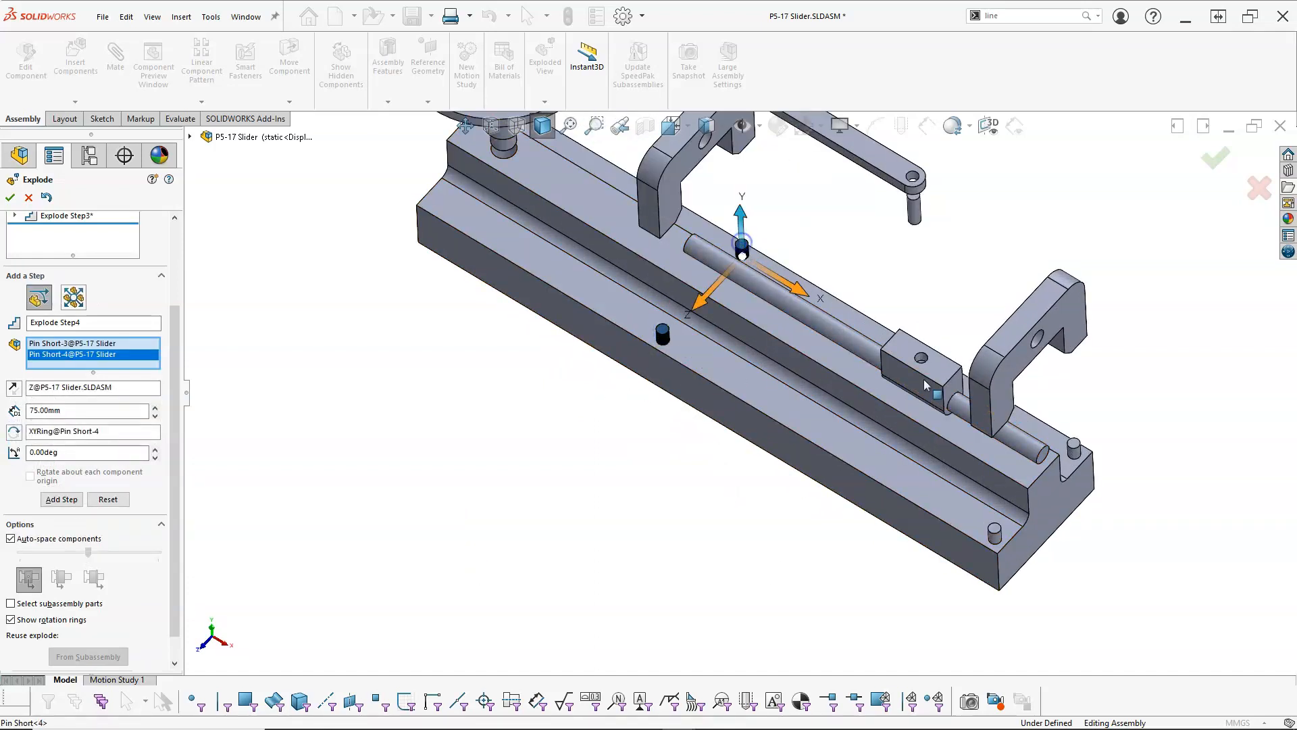
click(1076, 450)
click(995, 529)
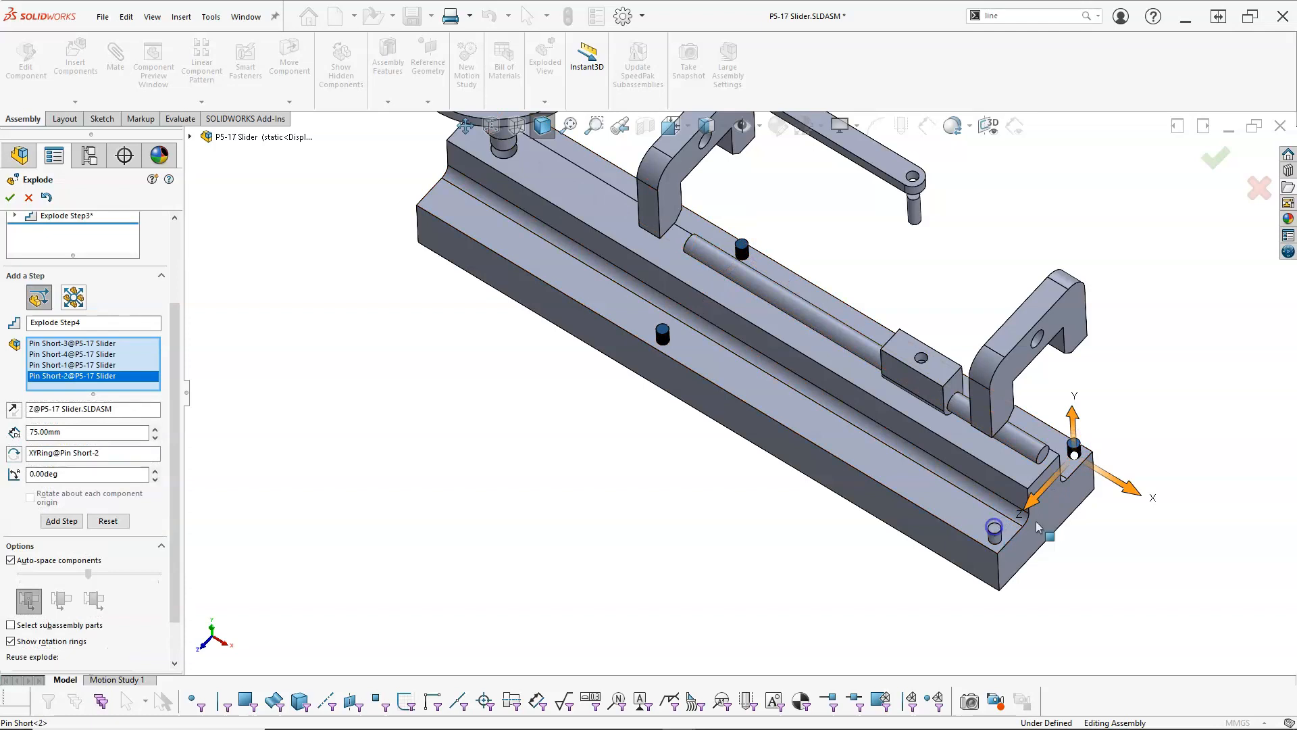
click(992, 481)
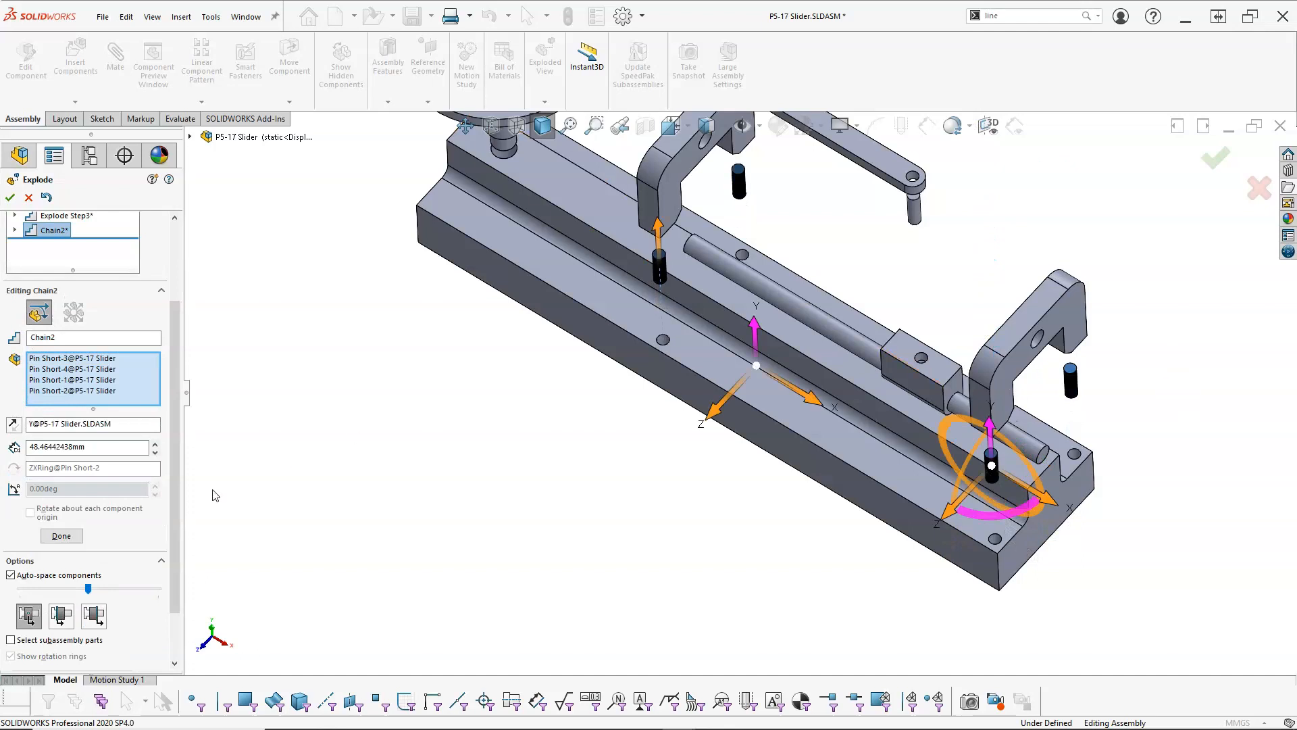
click(62, 536)
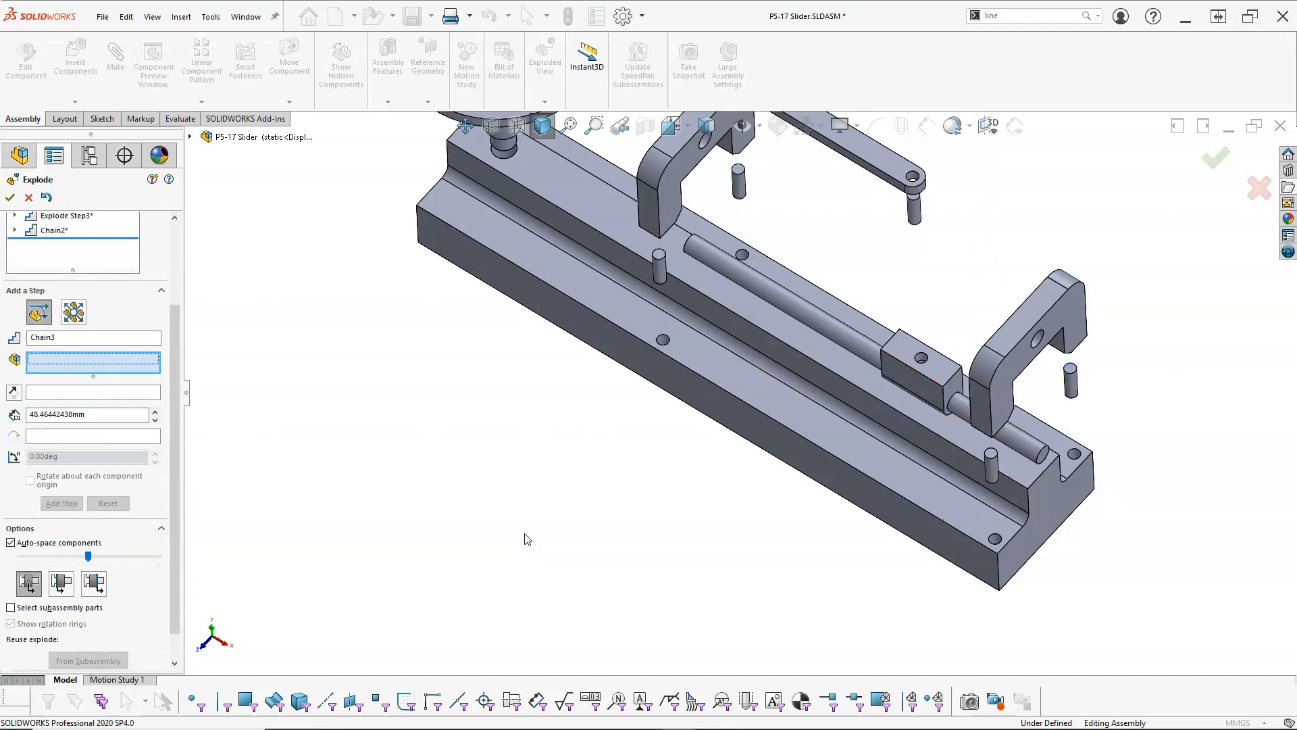
Step: Explode the slider block 120 mm along the X axis past the end of the base, and finish the exploded view
key(ctrl+7)
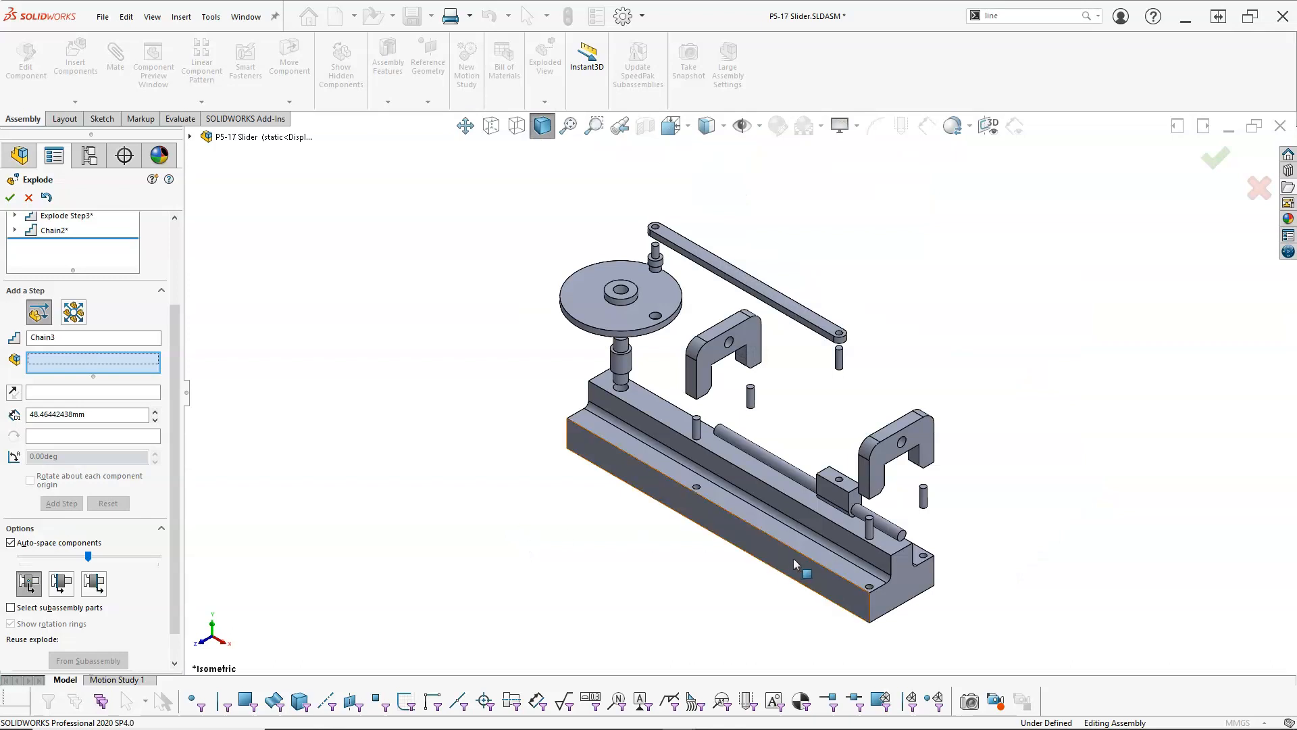
click(831, 482)
drag(896, 532, 992, 581)
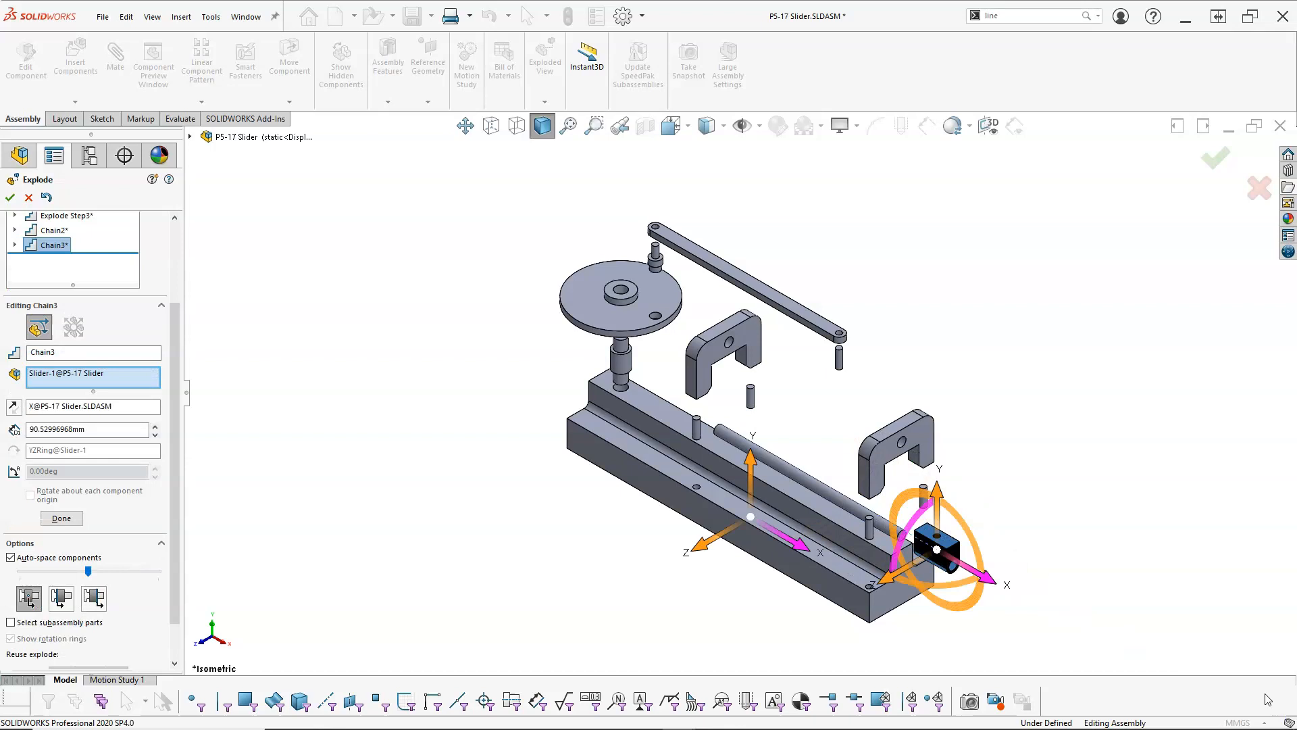
double_click(95, 433)
text(120)
key(Tab)
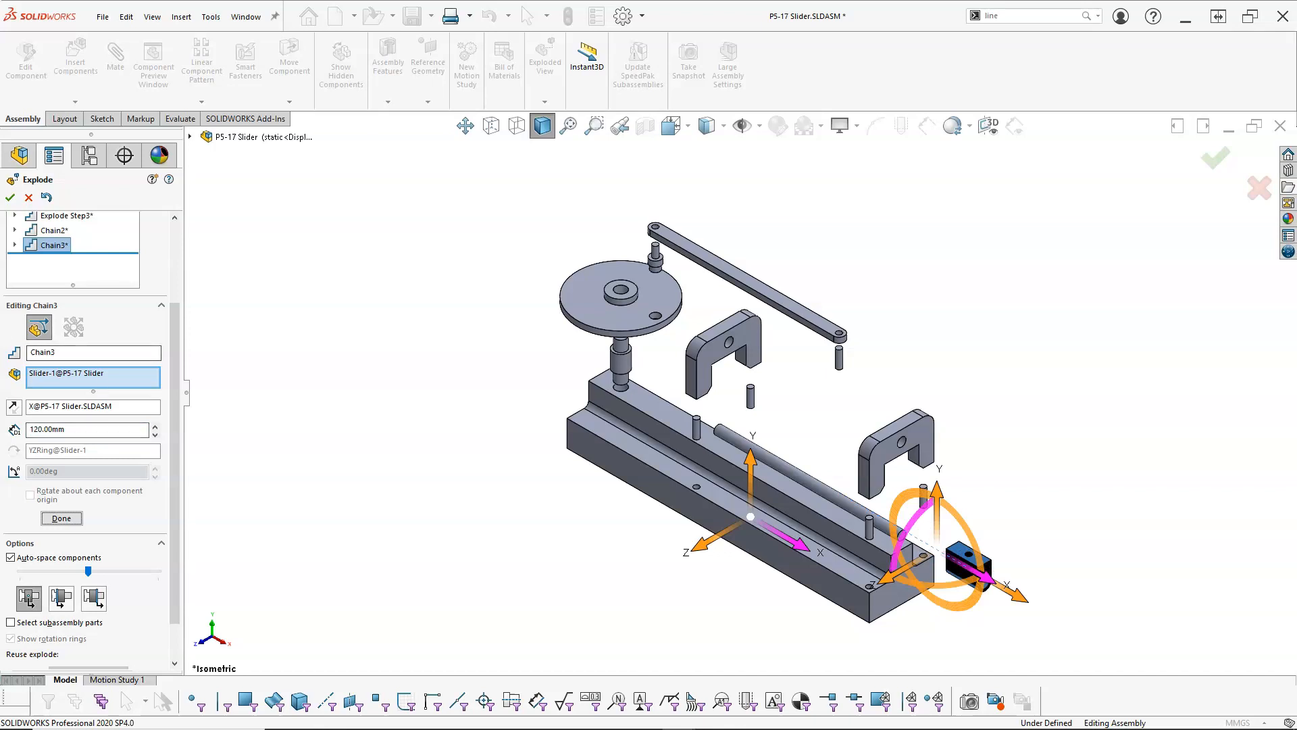
click(62, 518)
click(351, 438)
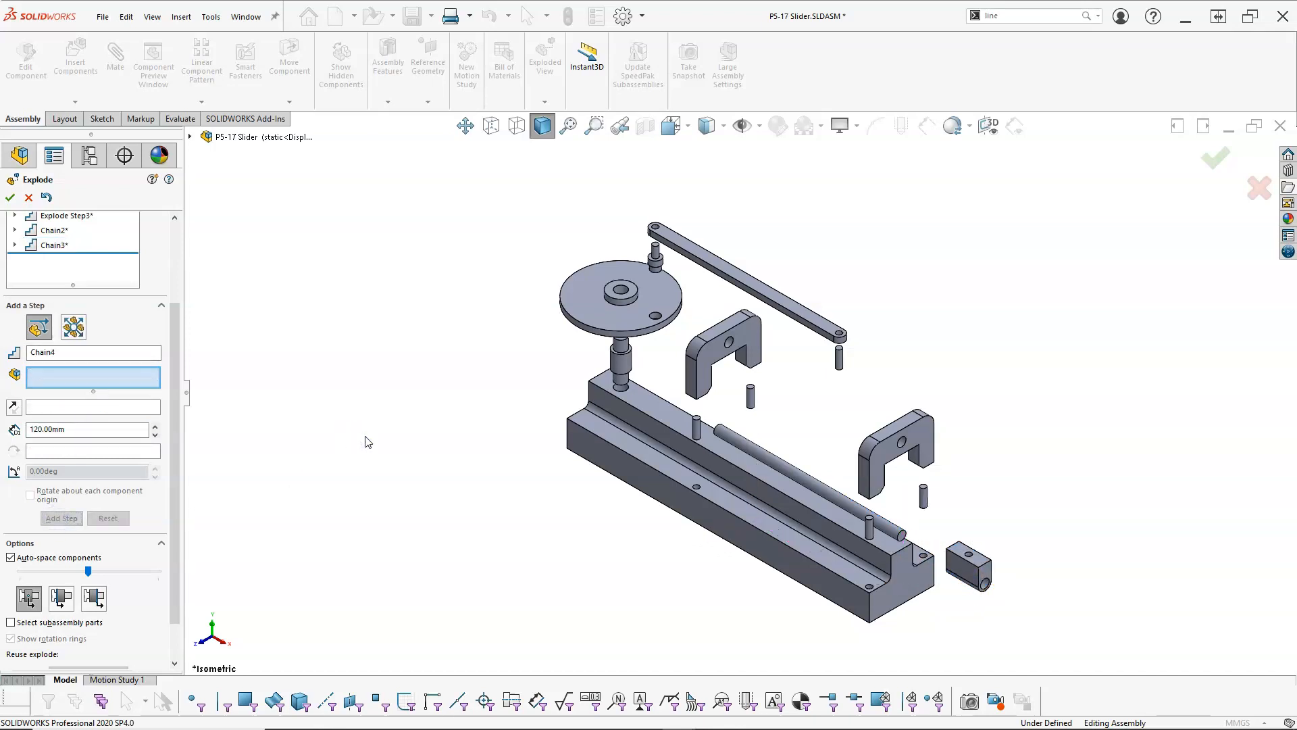
click(12, 198)
Step: Collapse the static configuration's exploded view and explode it again to check both states
click(22, 235)
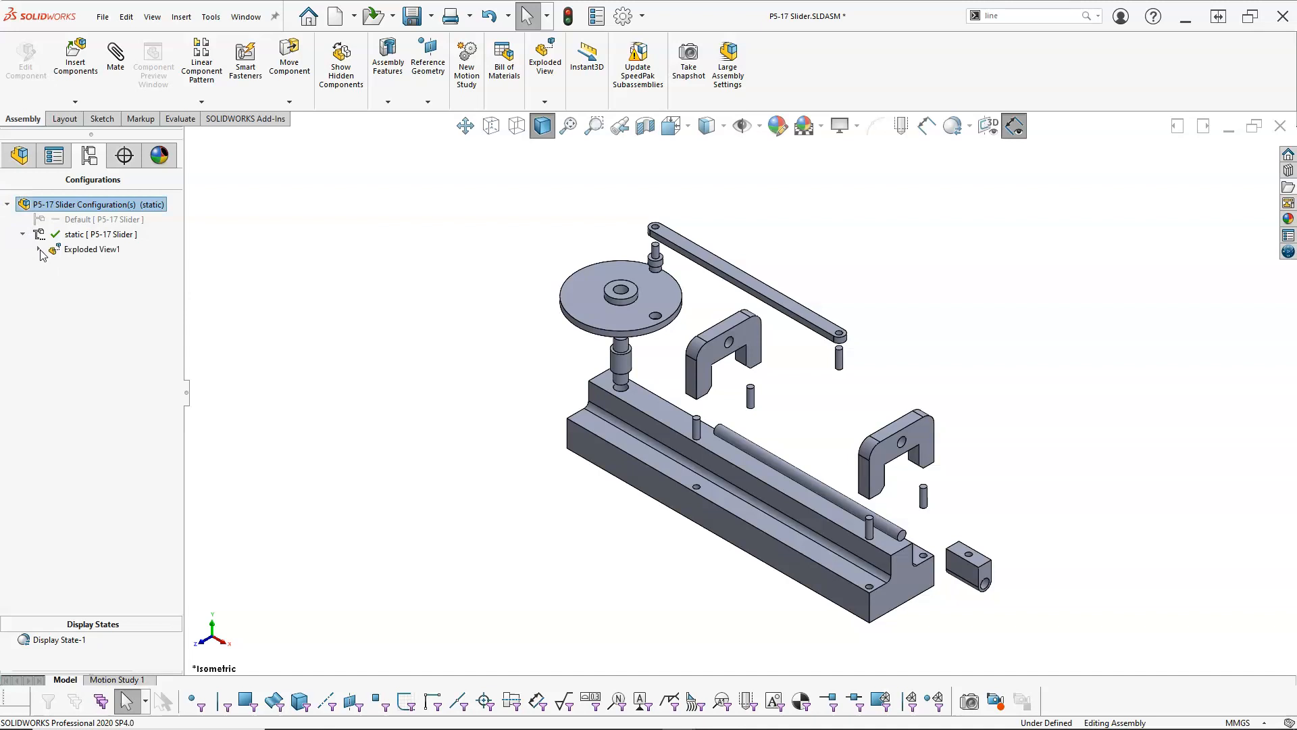
click(38, 250)
click(38, 249)
mouse_move(398, 390)
middle_down()
mouse_move(391, 339)
mouse_move(423, 359)
mouse_move(411, 391)
middle_up()
key(Escape)
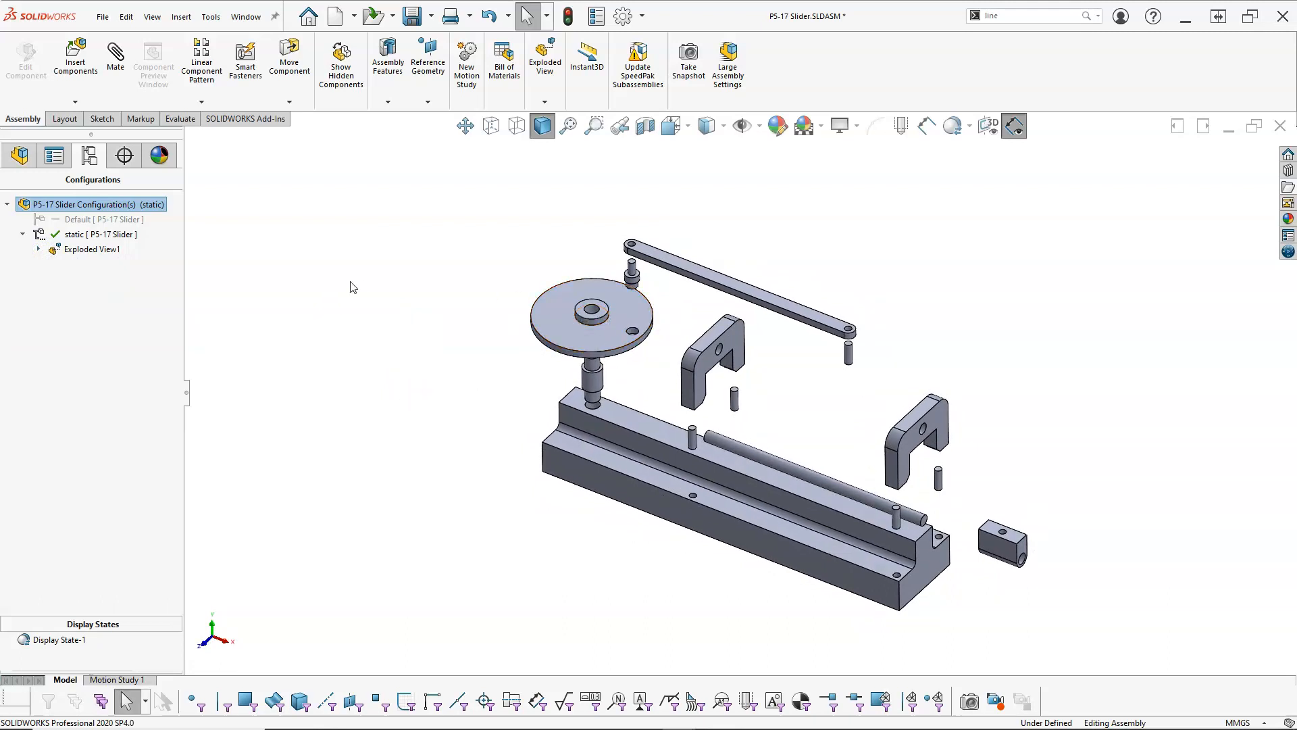
right_click(101, 250)
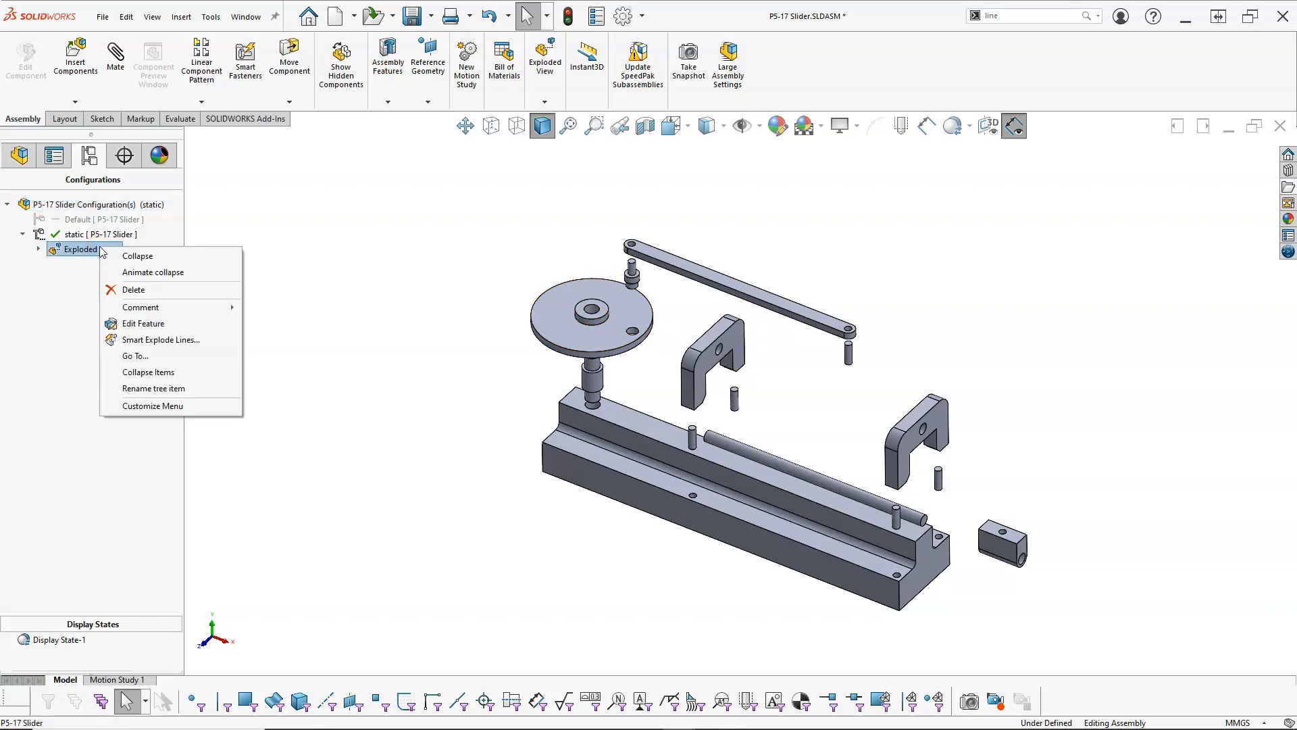
click(163, 257)
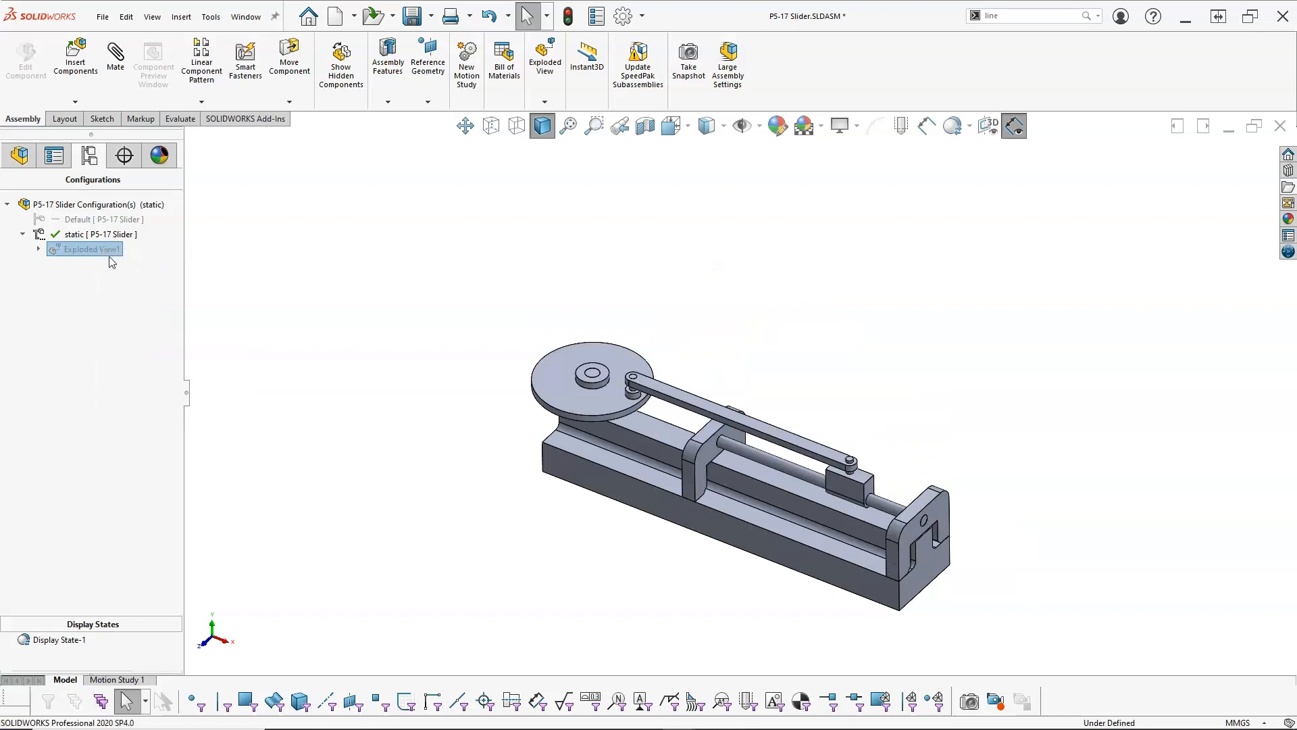
right_click(90, 250)
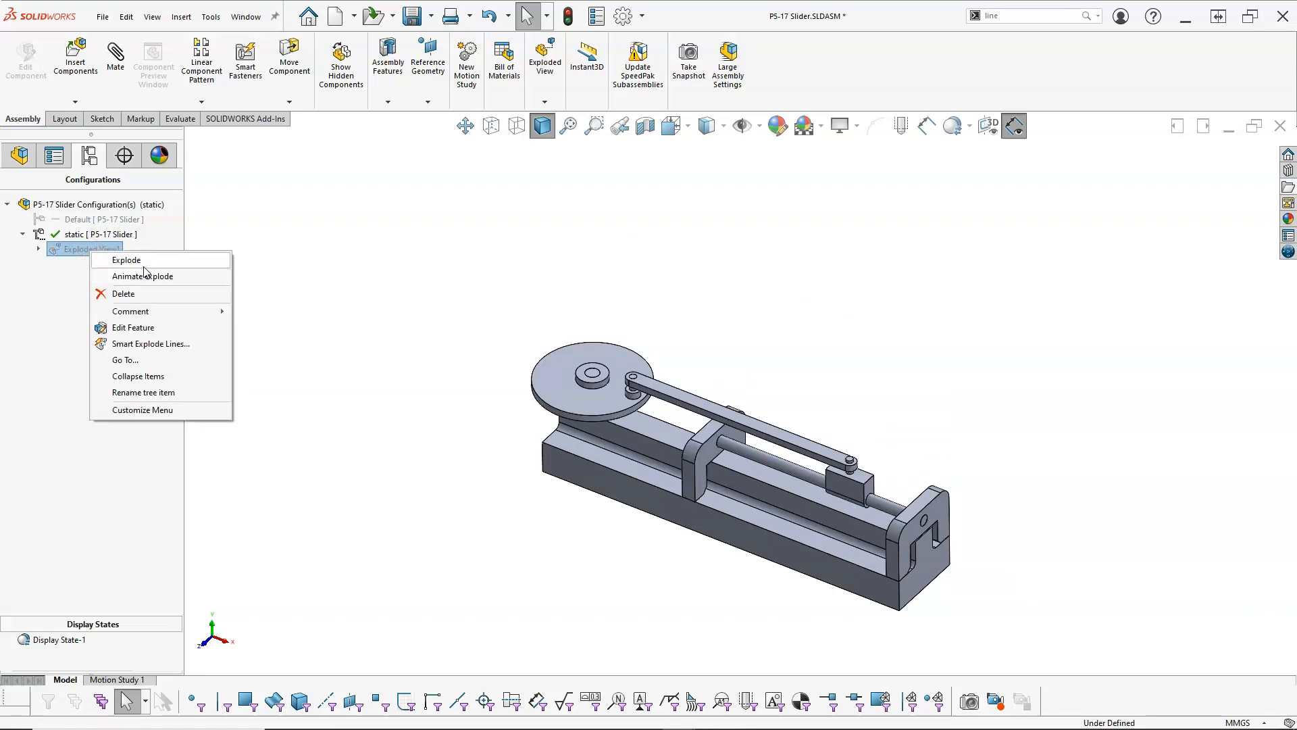
click(144, 266)
Step: Collapse the exploded view with the animation, list its explode steps, and show the collapsed assembly in isometric view
right_click(76, 250)
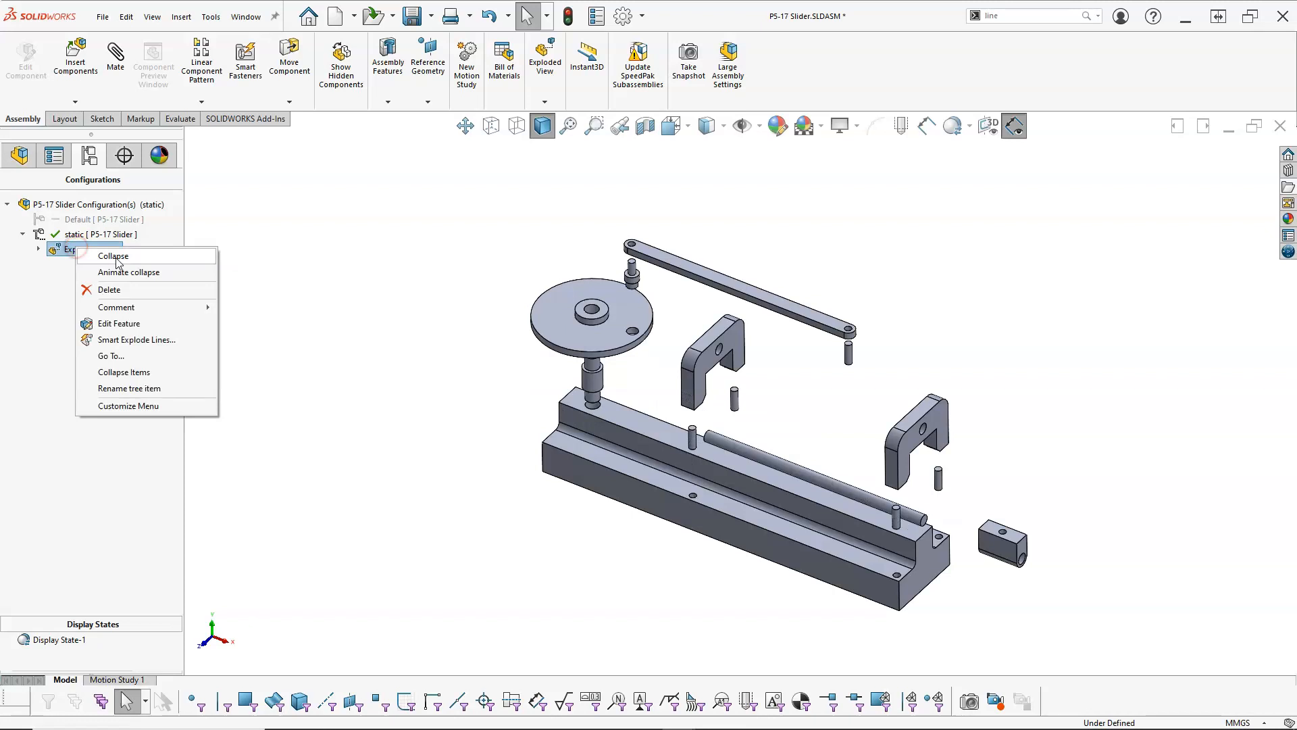
click(133, 268)
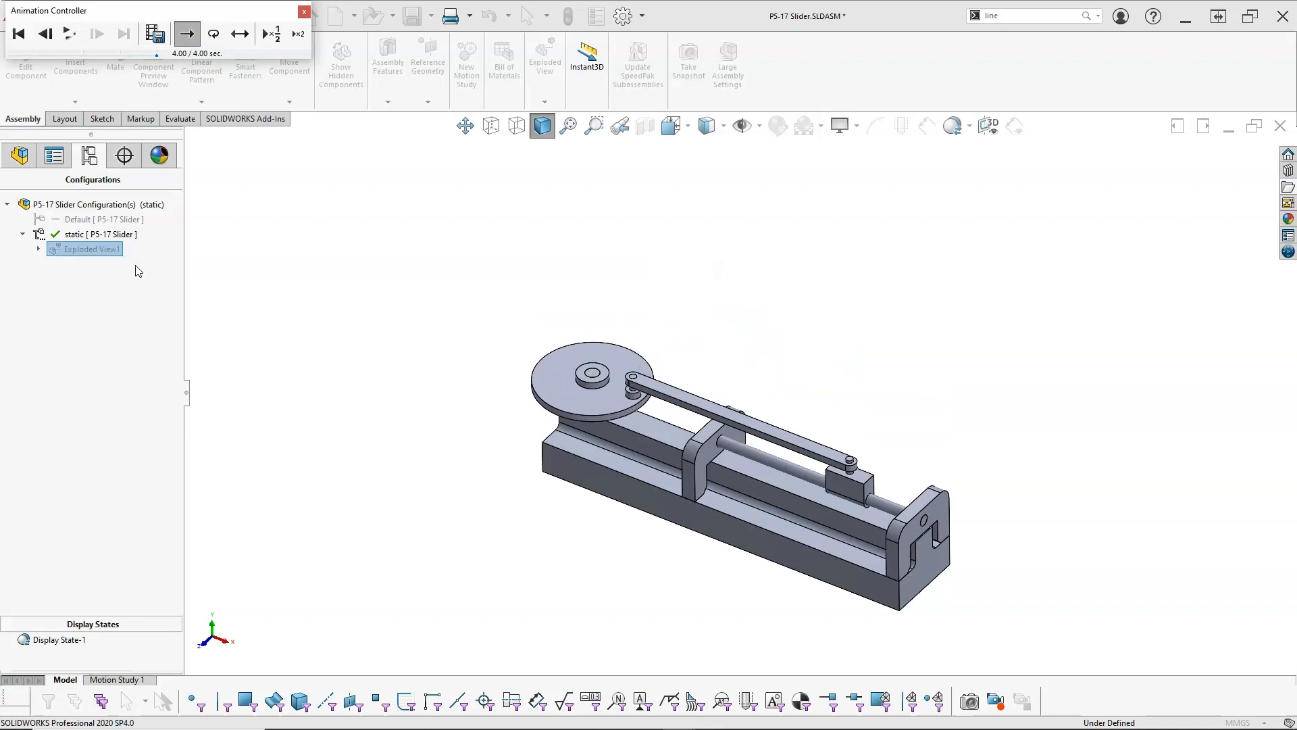
click(39, 249)
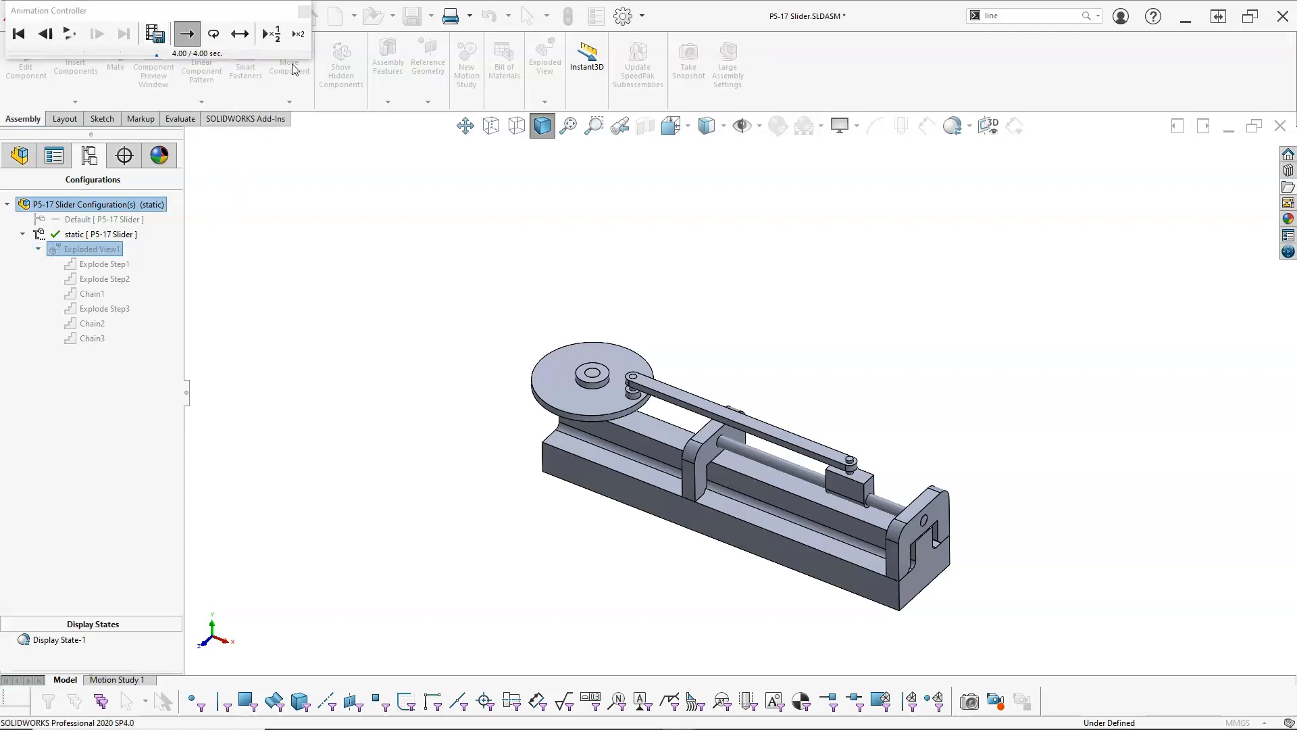
click(305, 12)
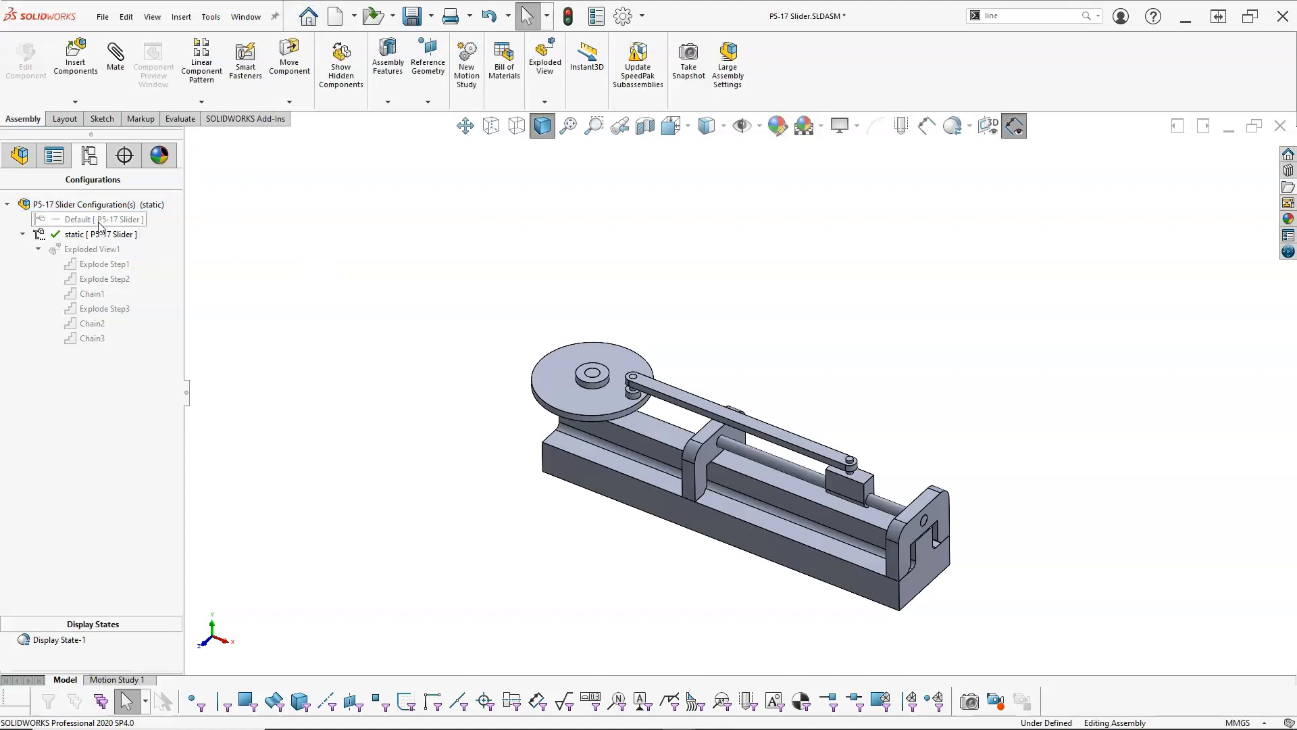
click(343, 340)
key(ctrl+7)
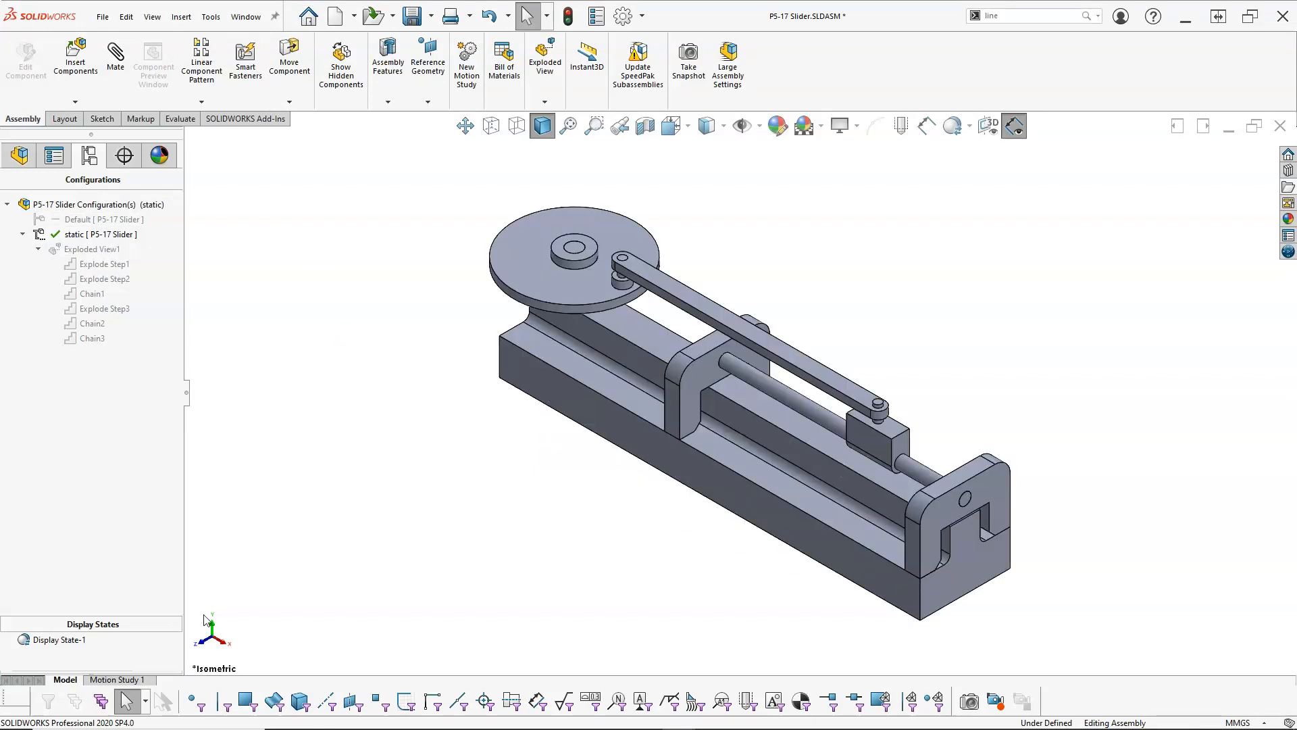